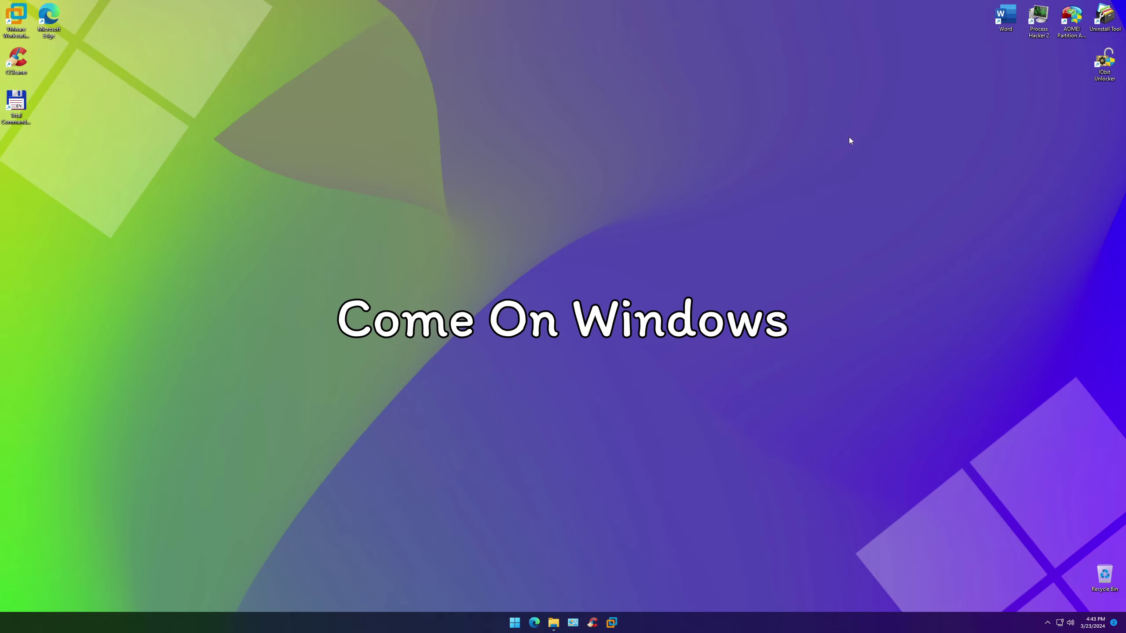
{"action": "left_click_drag", "start_coordinate": [908, 172], "coordinate": [513, 367]}
{"action": "left_click_drag", "start_coordinate": [753, 228], "coordinate": [618, 314]}
{"action": "right_click", "coordinate": [490, 359]}
{"action": "left_click", "coordinate": [516, 384]}
{"action": "left_click_drag", "start_coordinate": [331, 451], "coordinate": [461, 408]}
Step: Run winver to check the installed Windows version, and close the About Windows window
{"action": "key", "text": "super+r"}
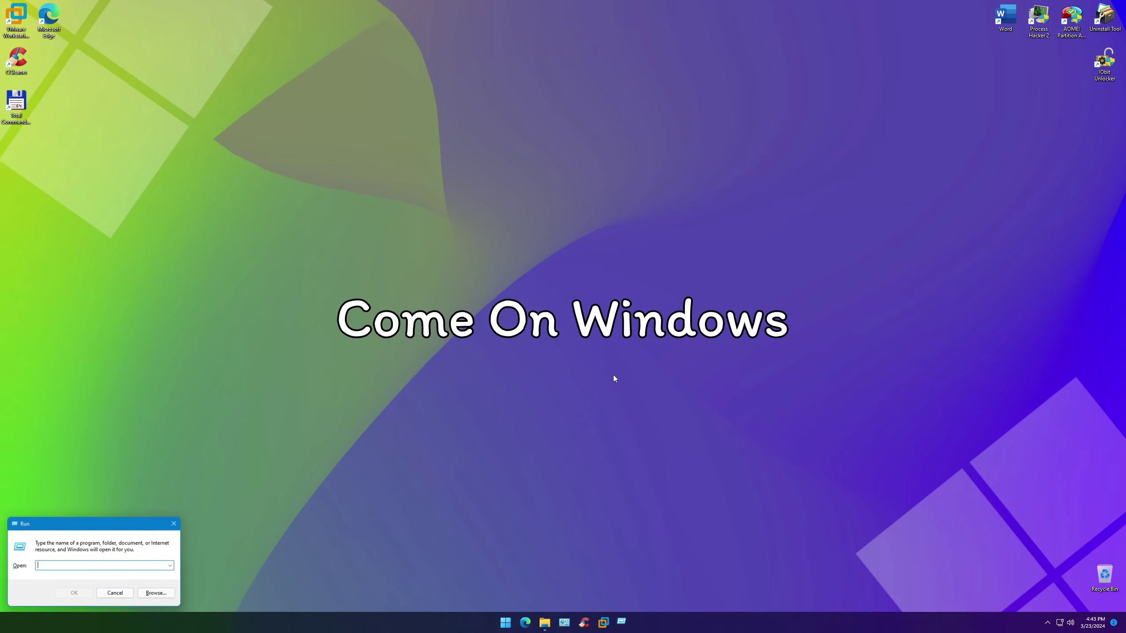
{"action": "type", "text": "winver"}
{"action": "key", "text": "Return"}
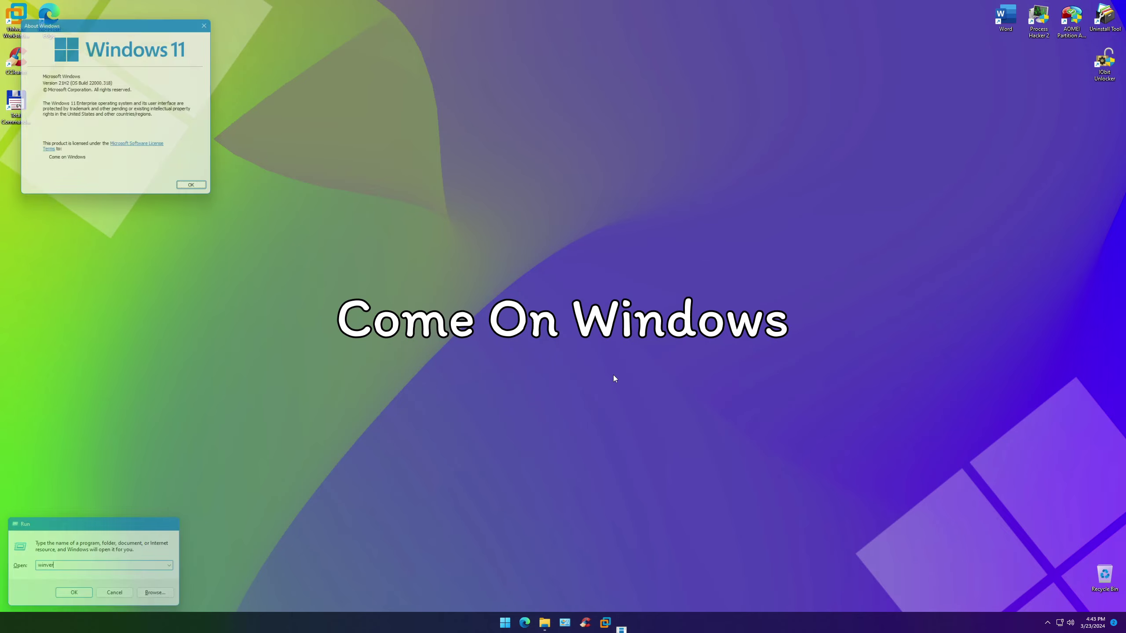
{"action": "left_click_drag", "start_coordinate": [69, 20], "coordinate": [524, 149]}
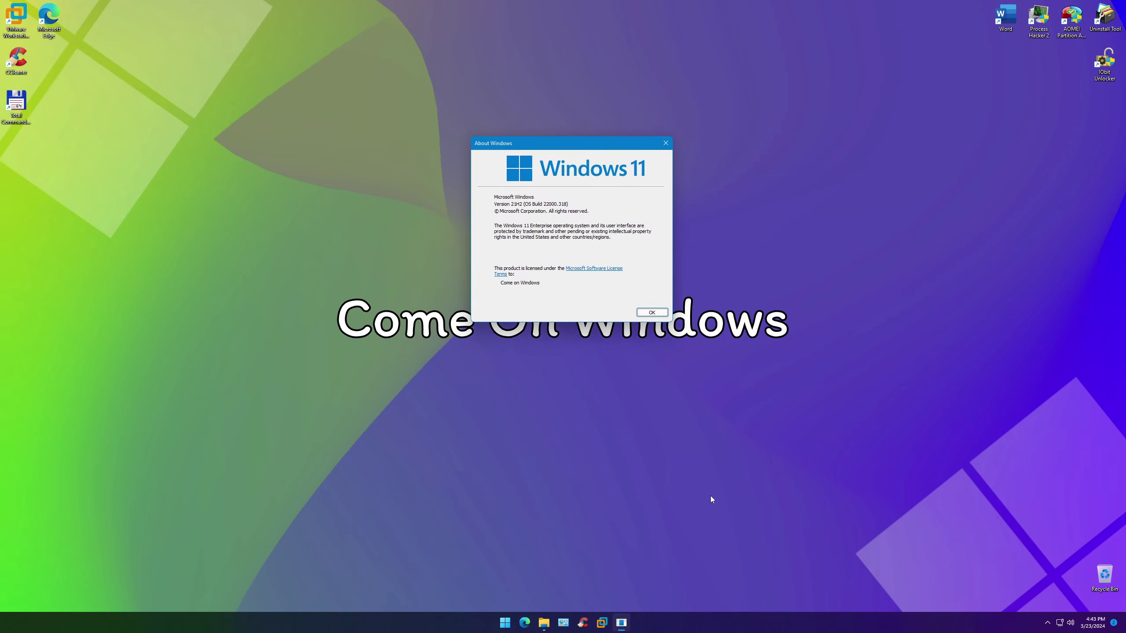
{"action": "left_click", "coordinate": [665, 313]}
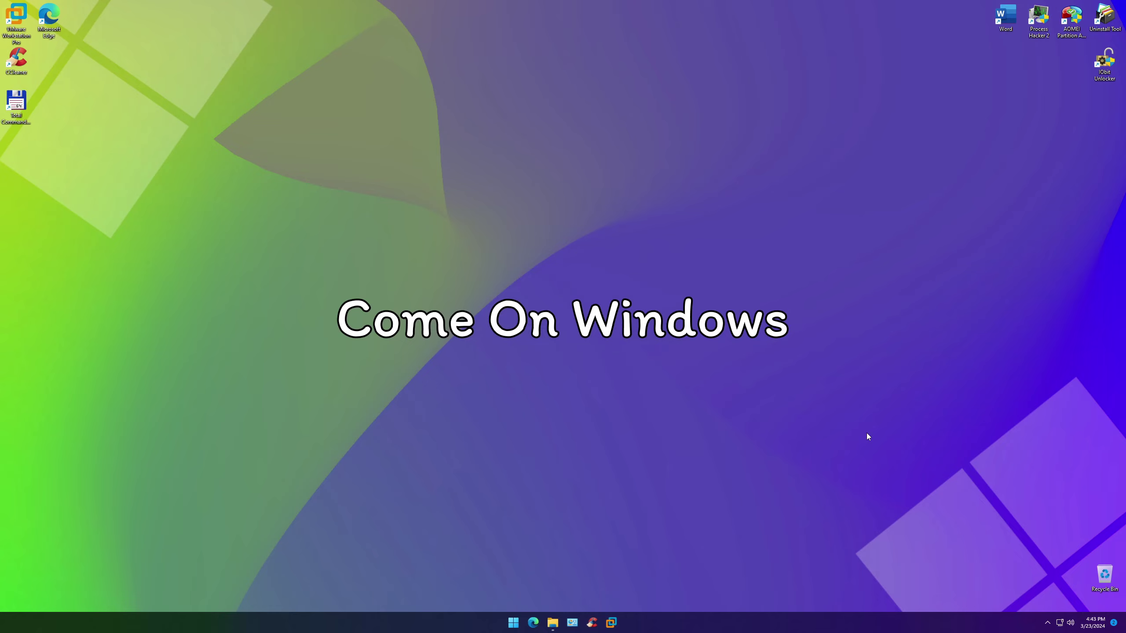
Step: Start the AdvancedRun application from the Downloads folder as administrator and close the folder window
{"action": "left_click", "coordinate": [554, 623]}
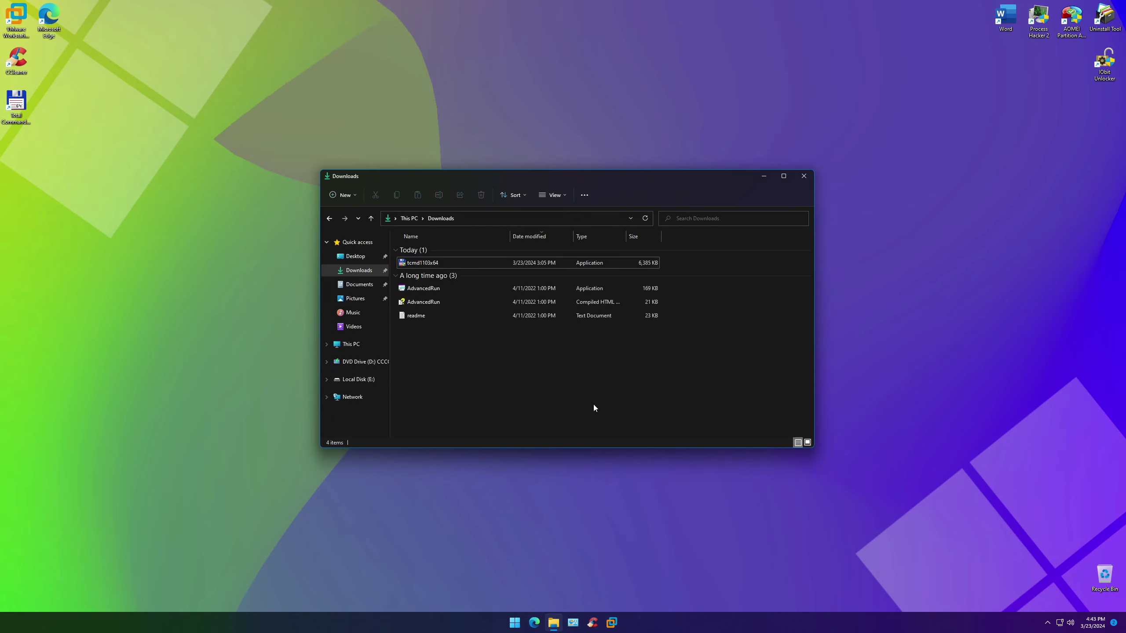
{"action": "left_click_drag", "start_coordinate": [634, 412], "coordinate": [607, 380]}
{"action": "right_click", "coordinate": [438, 289]}
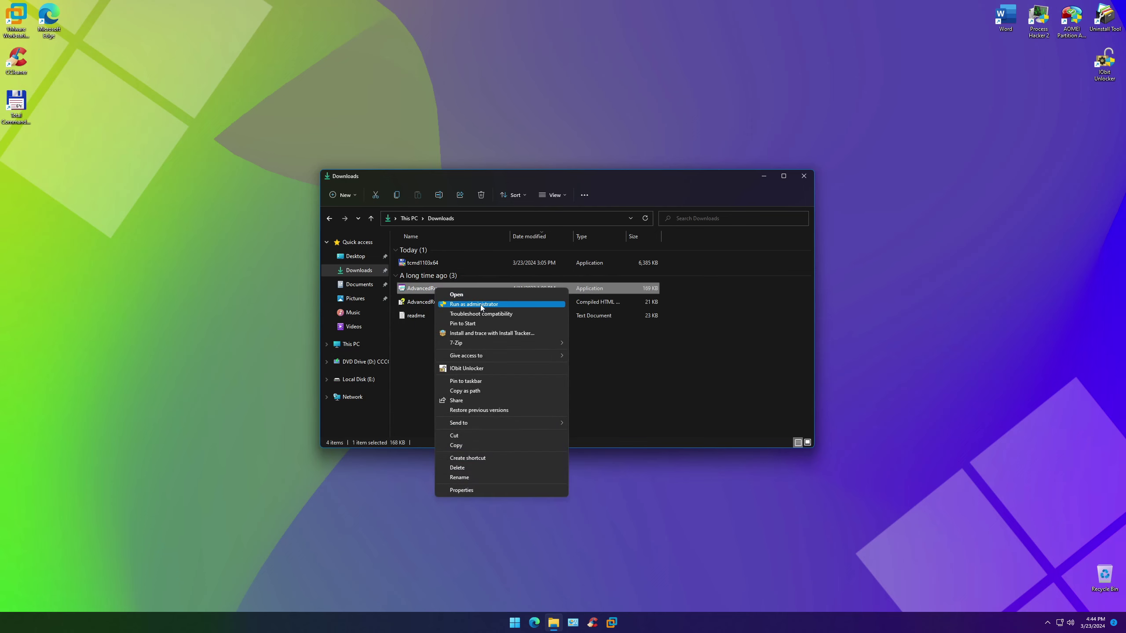
{"action": "left_click", "coordinate": [481, 305]}
{"action": "left_click", "coordinate": [519, 384]}
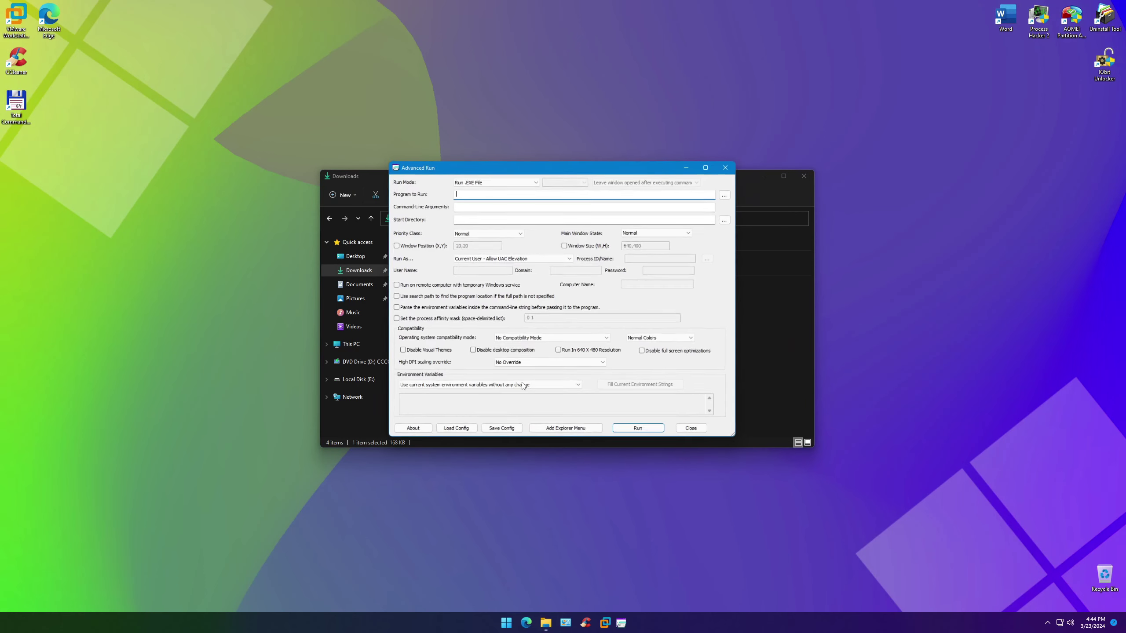
{"action": "left_click", "coordinate": [1005, 59]}
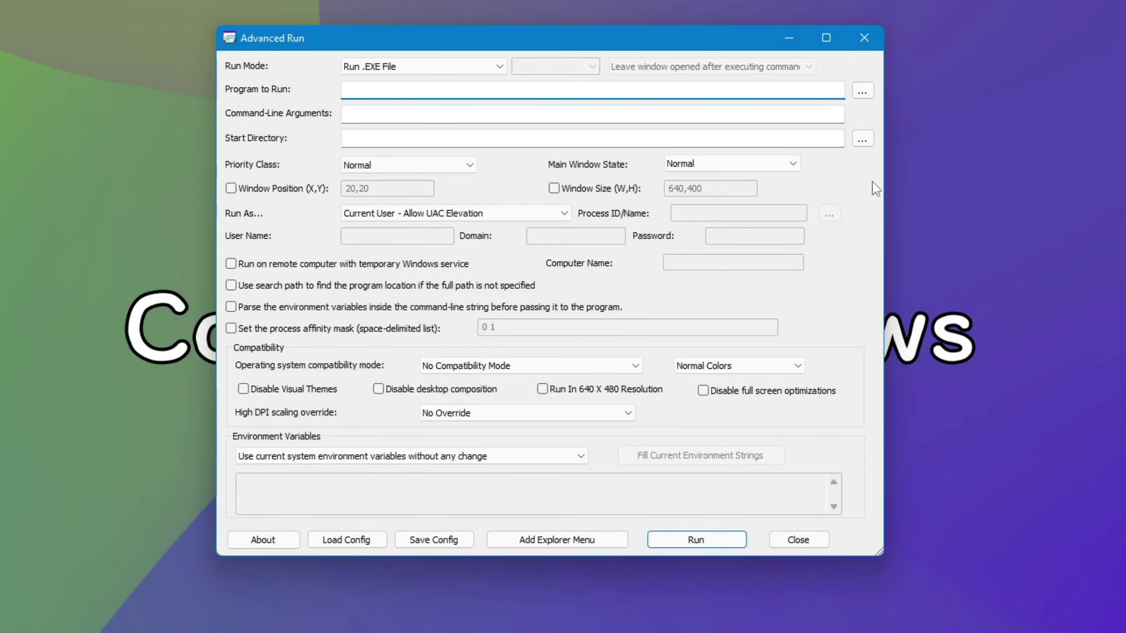
Step: Set the program to run to TOTALCMD64 from C:\Program Files\totalcmd
{"action": "left_click", "coordinate": [862, 91]}
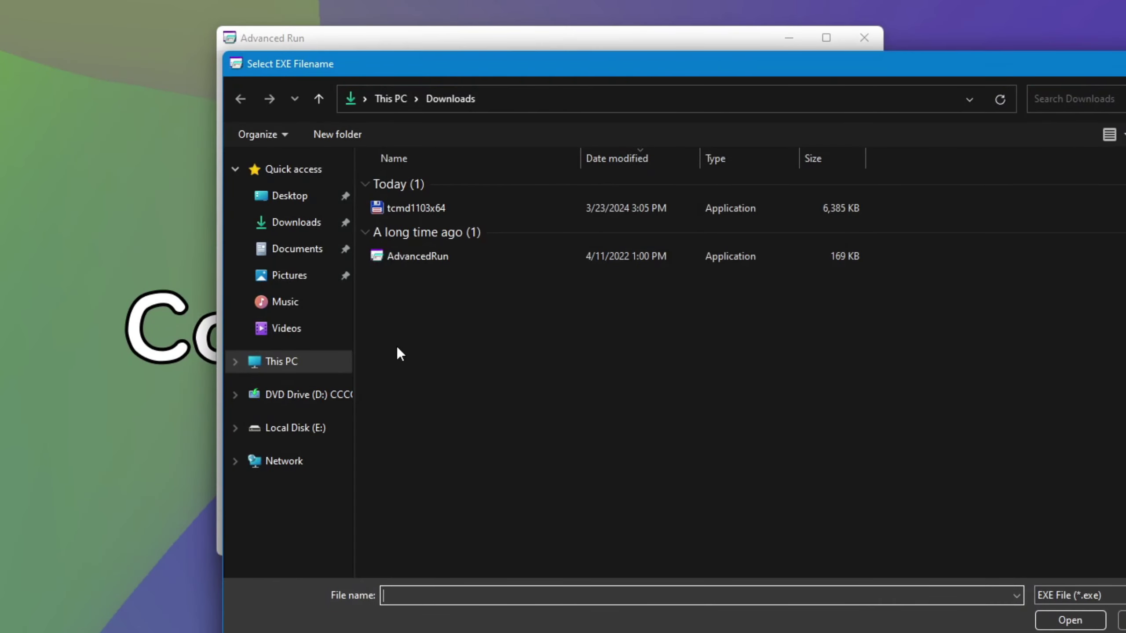
{"action": "left_click", "coordinate": [284, 362]}
{"action": "double_click", "coordinate": [465, 315]}
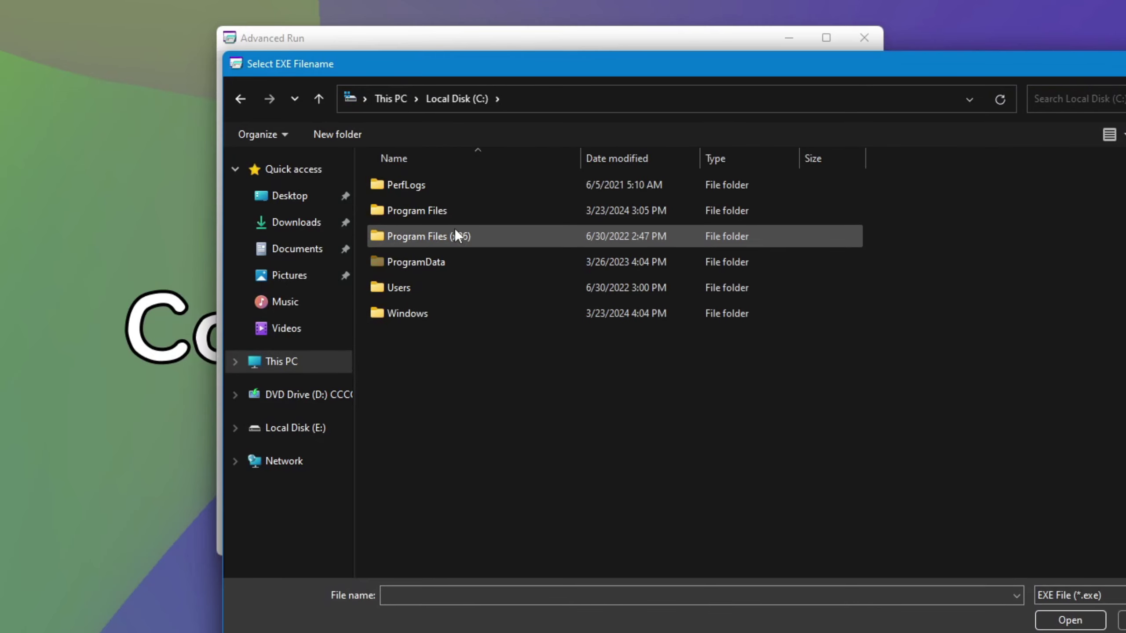
{"action": "left_click", "coordinate": [442, 215]}
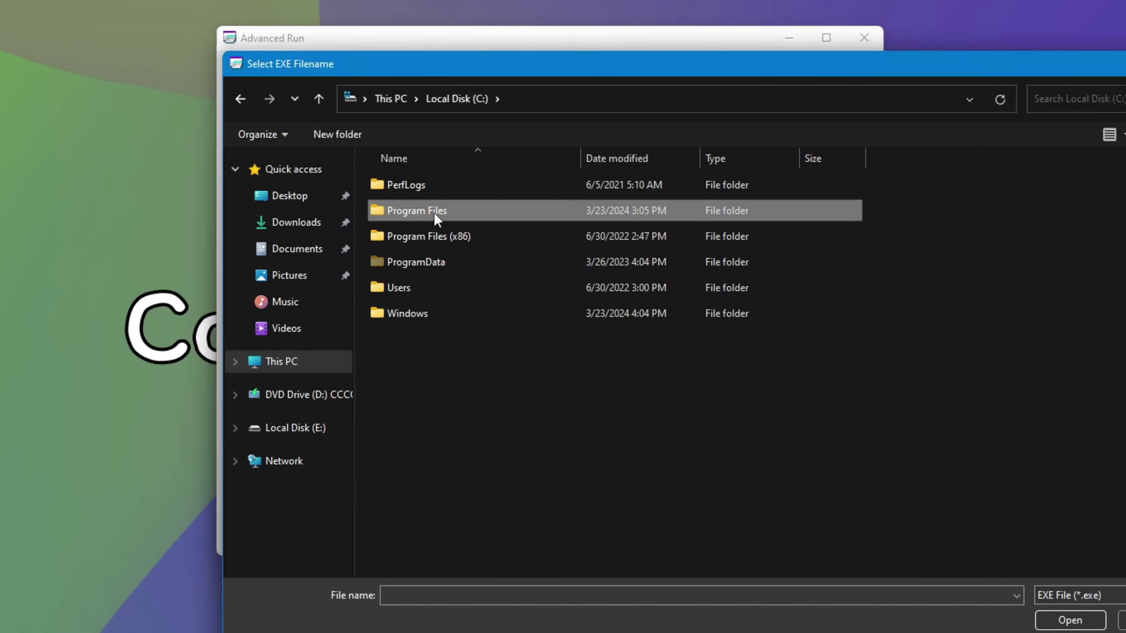
{"action": "double_click", "coordinate": [433, 213]}
{"action": "double_click", "coordinate": [449, 463]}
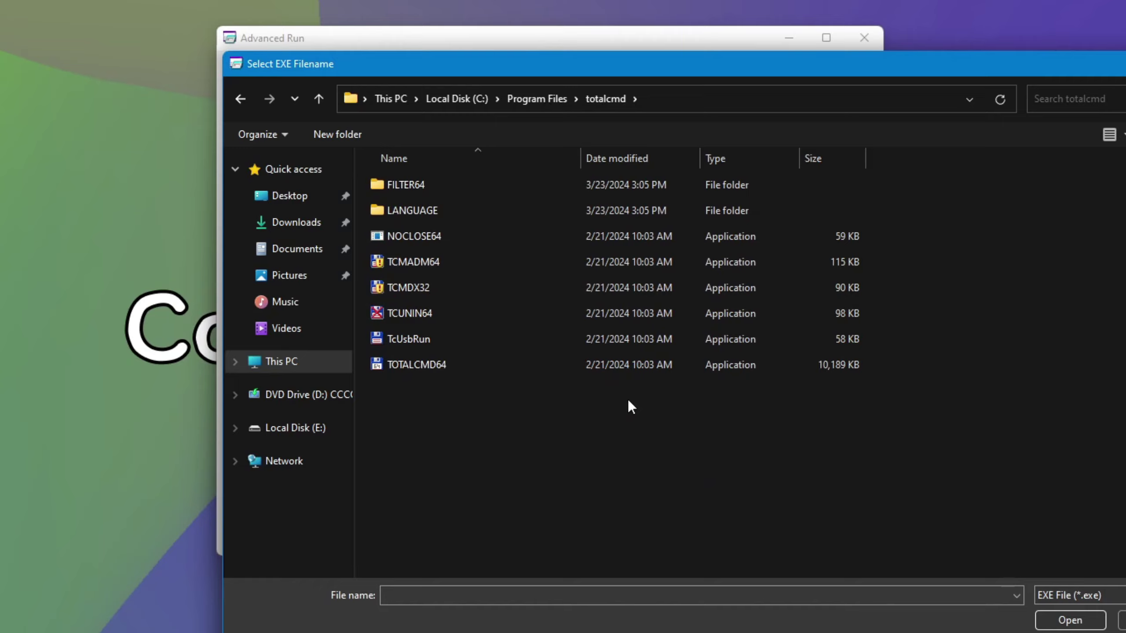
{"action": "left_click", "coordinate": [447, 365]}
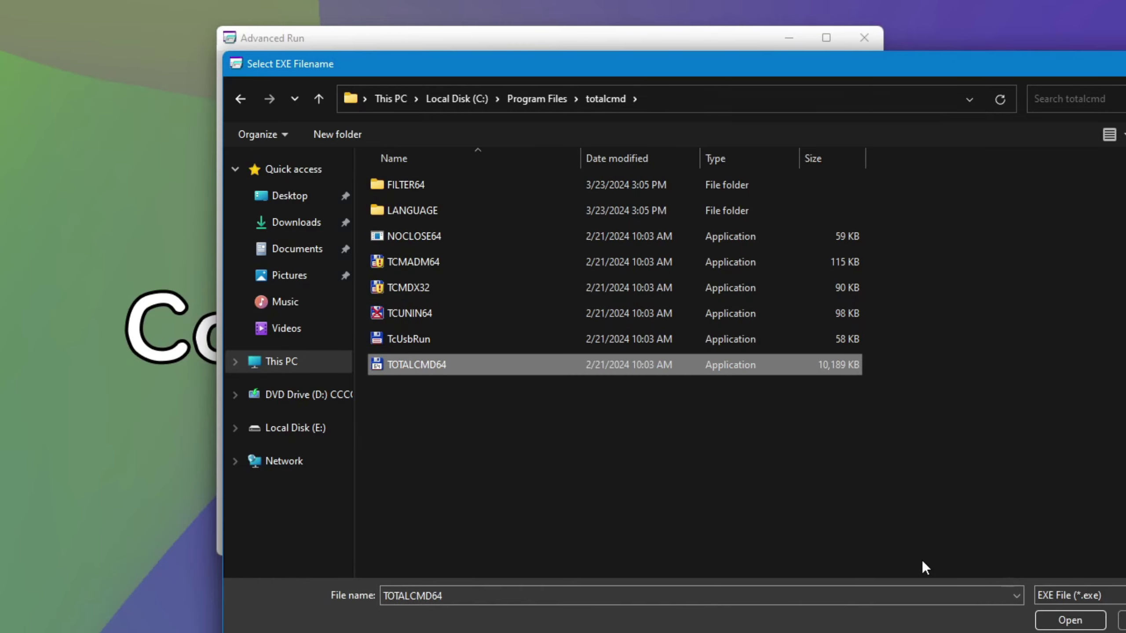
{"action": "left_click", "coordinate": [1077, 619]}
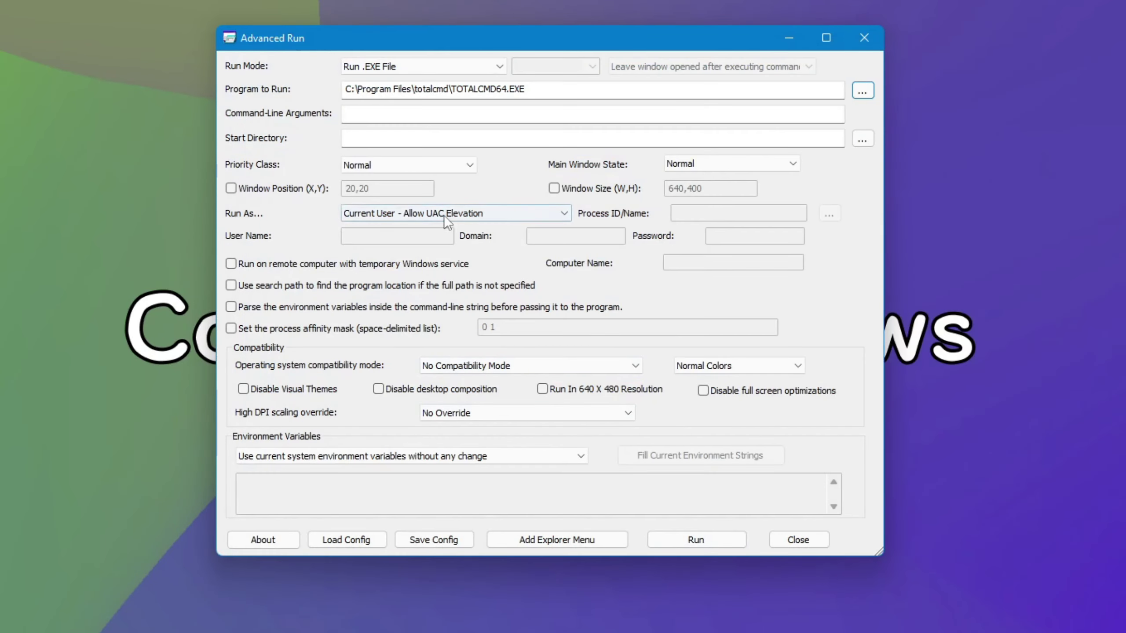
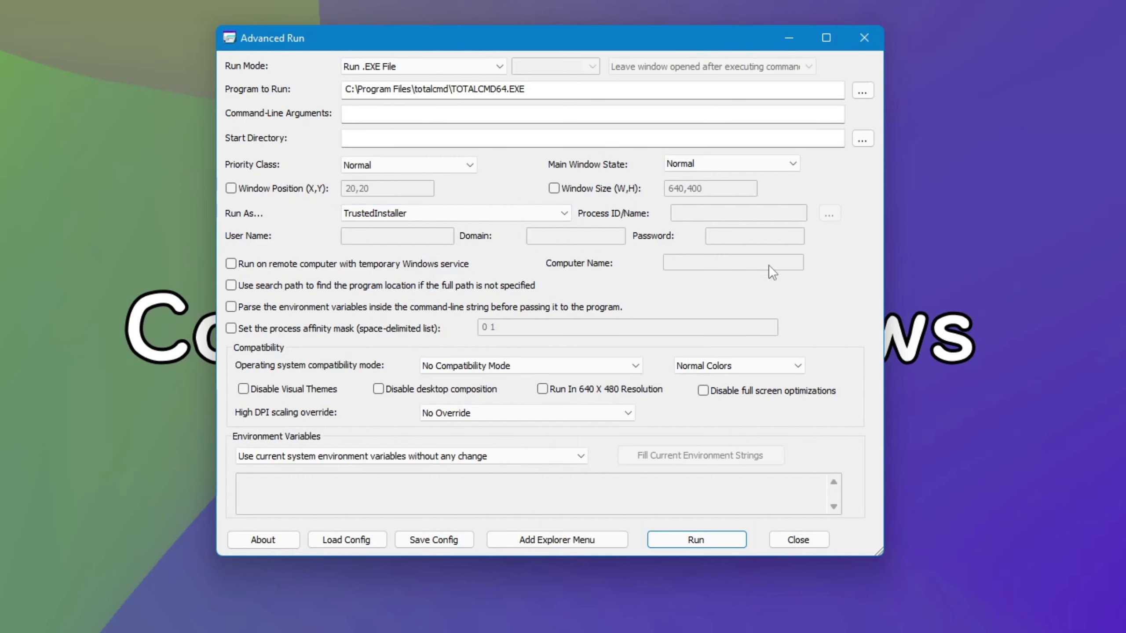
Step: Launch Total Commander as TrustedInstaller with its default layout and icon library, and close Advanced Run
{"action": "left_click", "coordinate": [718, 536]}
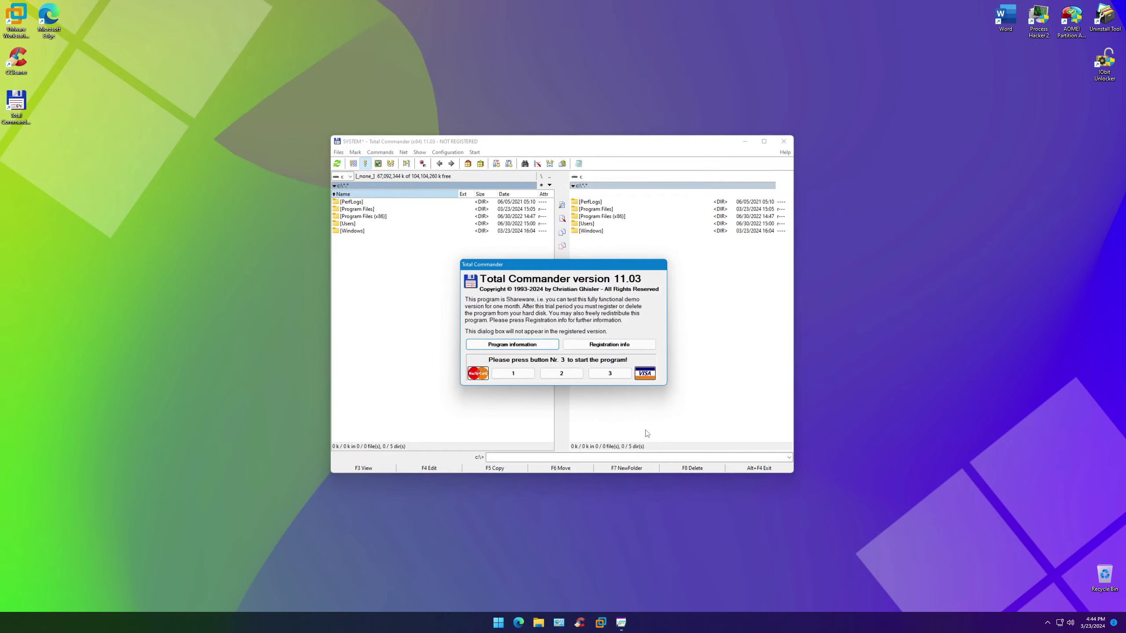
{"action": "left_click", "coordinate": [611, 374]}
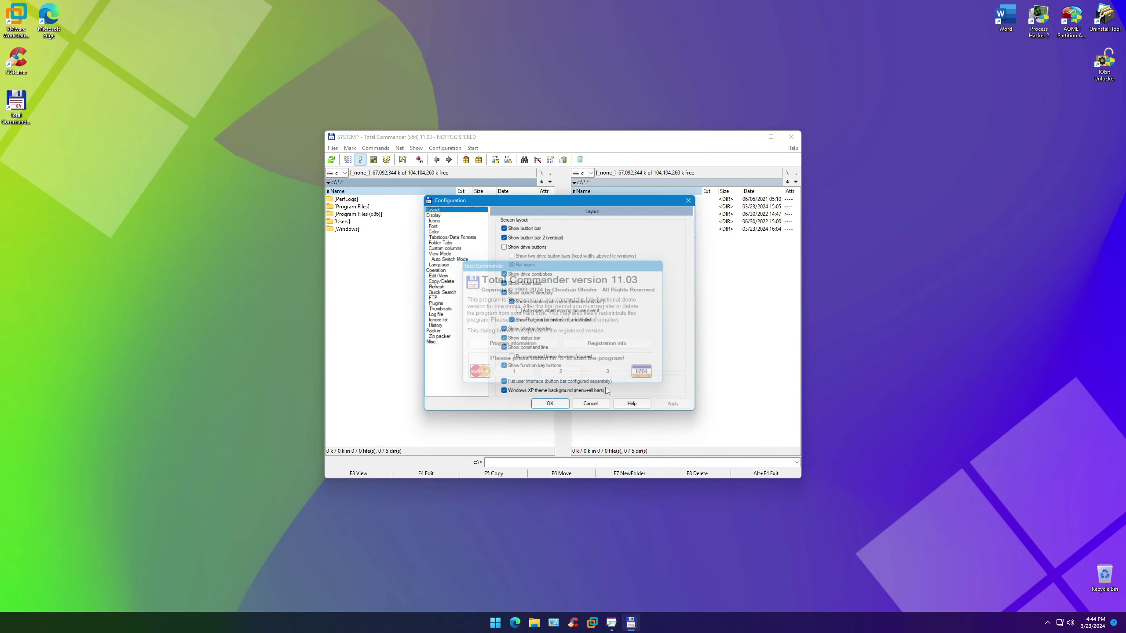
{"action": "left_click", "coordinate": [552, 408]}
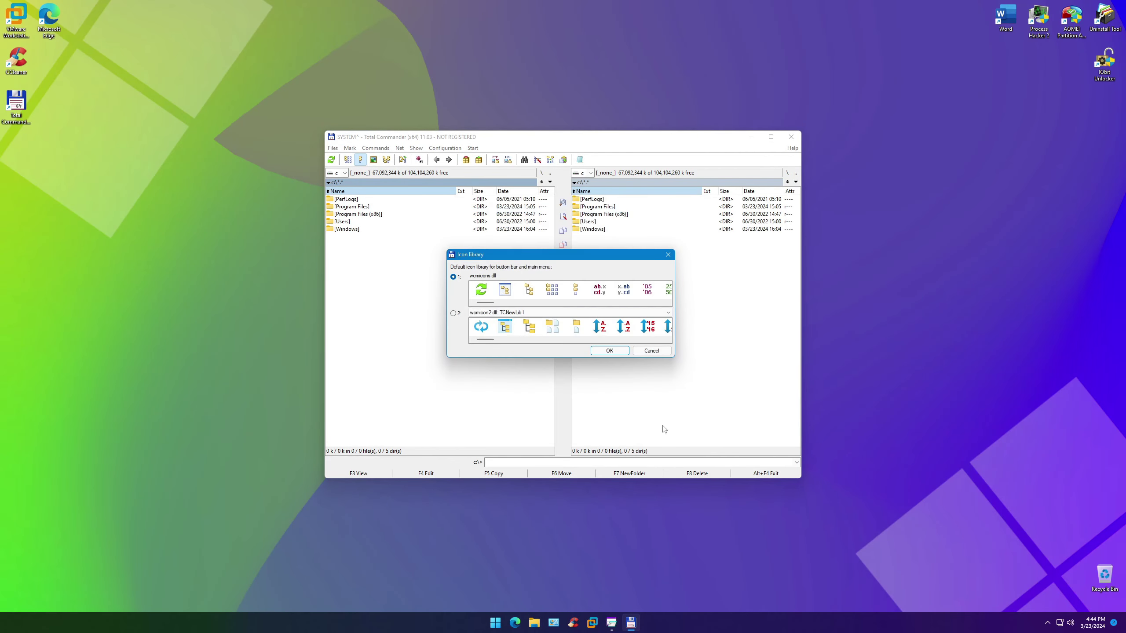
{"action": "left_click", "coordinate": [610, 350]}
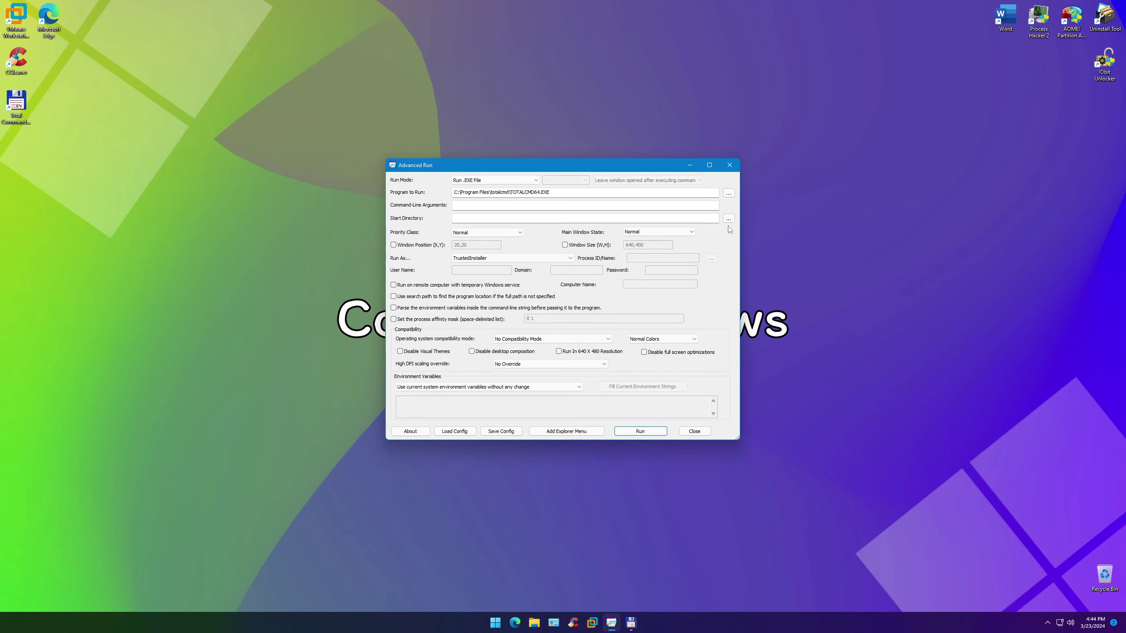
{"action": "left_click", "coordinate": [729, 165]}
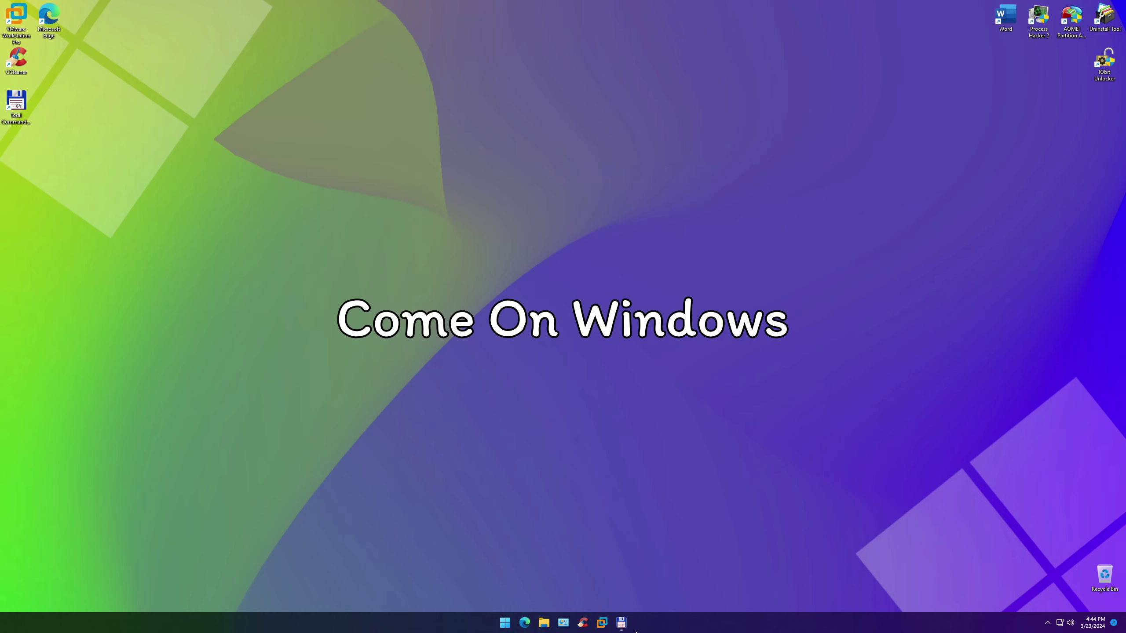
{"action": "left_click", "coordinate": [621, 623]}
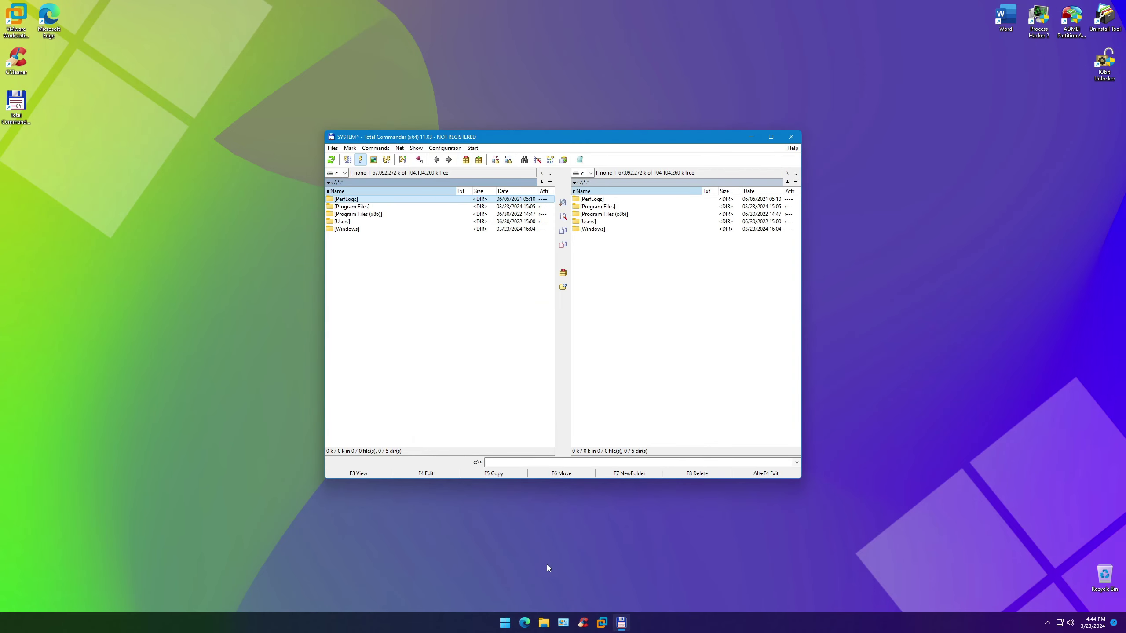
Step: Open Microsoft Edge, File Explorer and Control Panel, leaving each one running minimized
{"action": "left_click", "coordinate": [524, 622]}
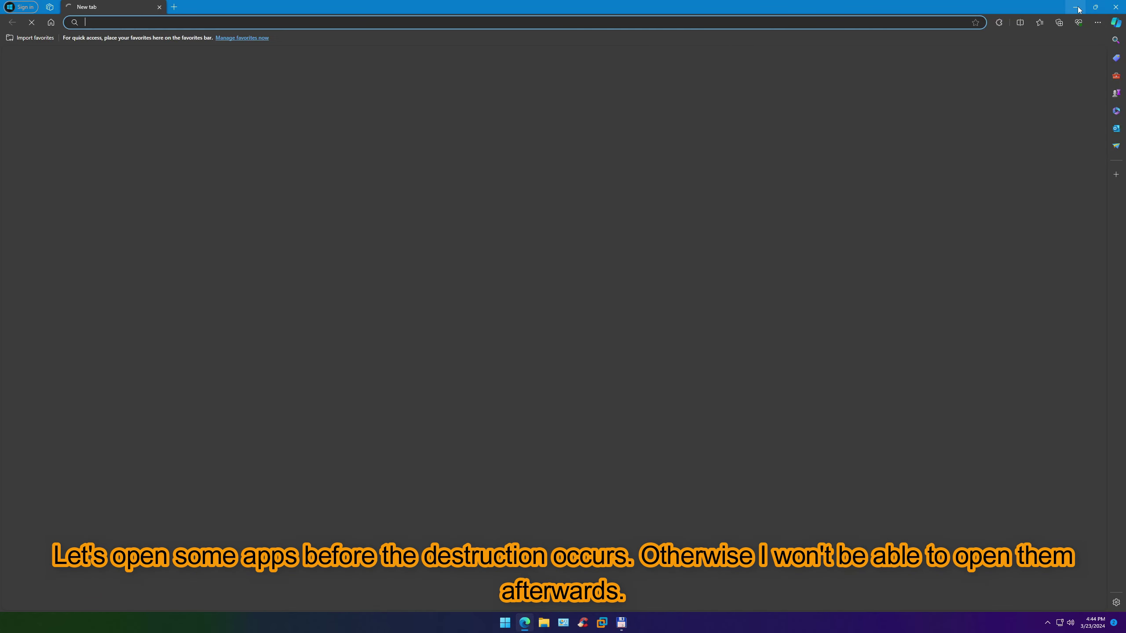
{"action": "left_click", "coordinate": [1115, 7]}
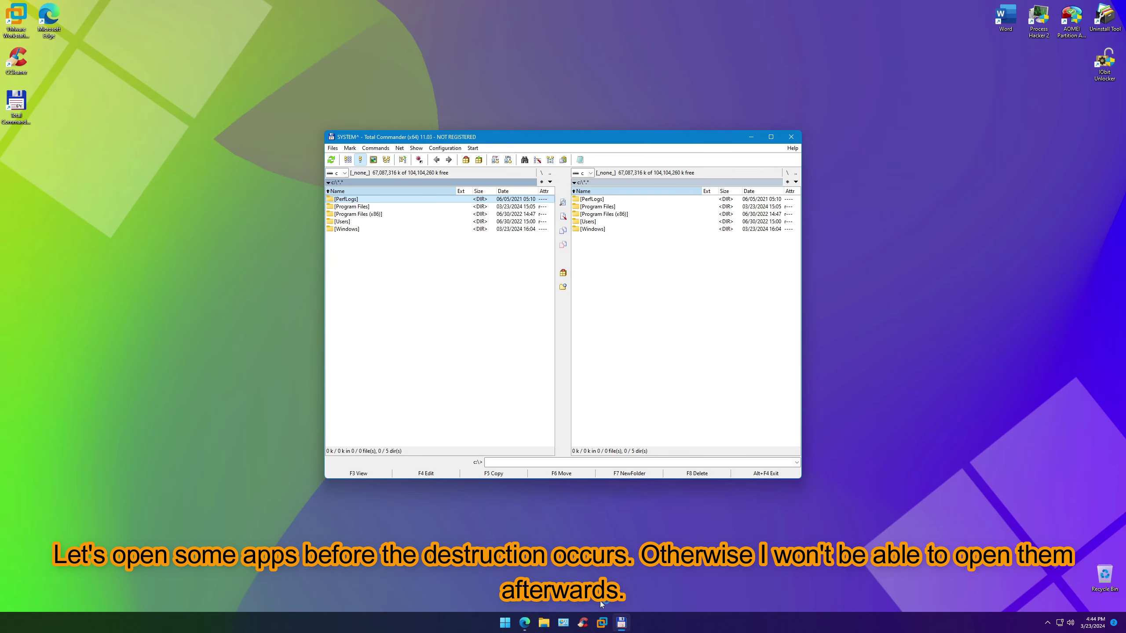
{"action": "left_click", "coordinate": [543, 623]}
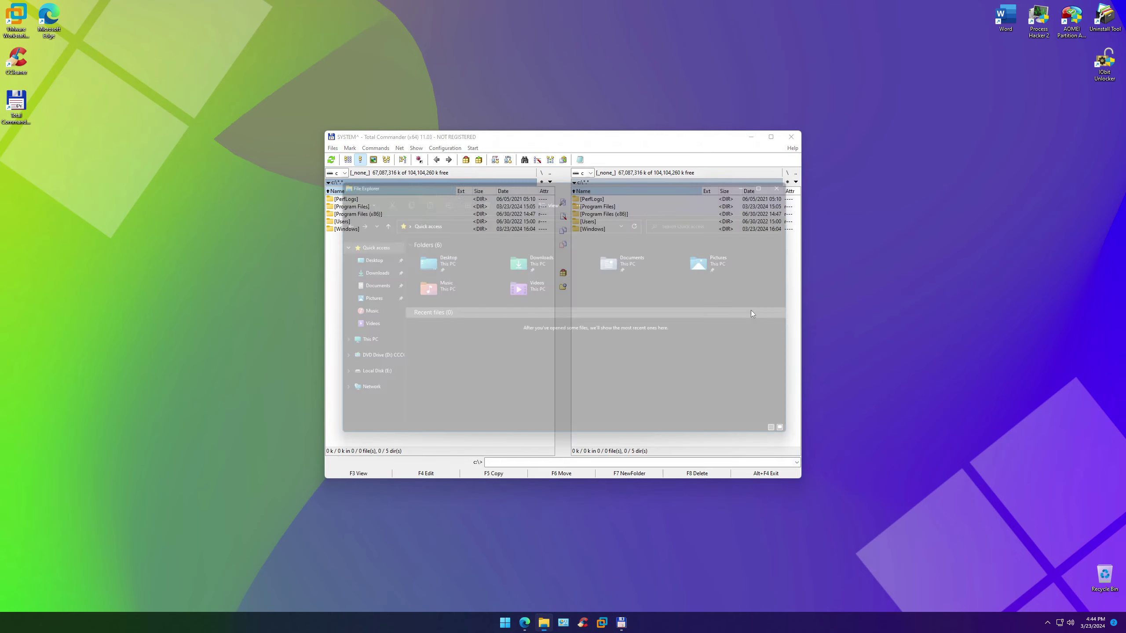
{"action": "left_click_drag", "start_coordinate": [525, 188], "coordinate": [548, 240]}
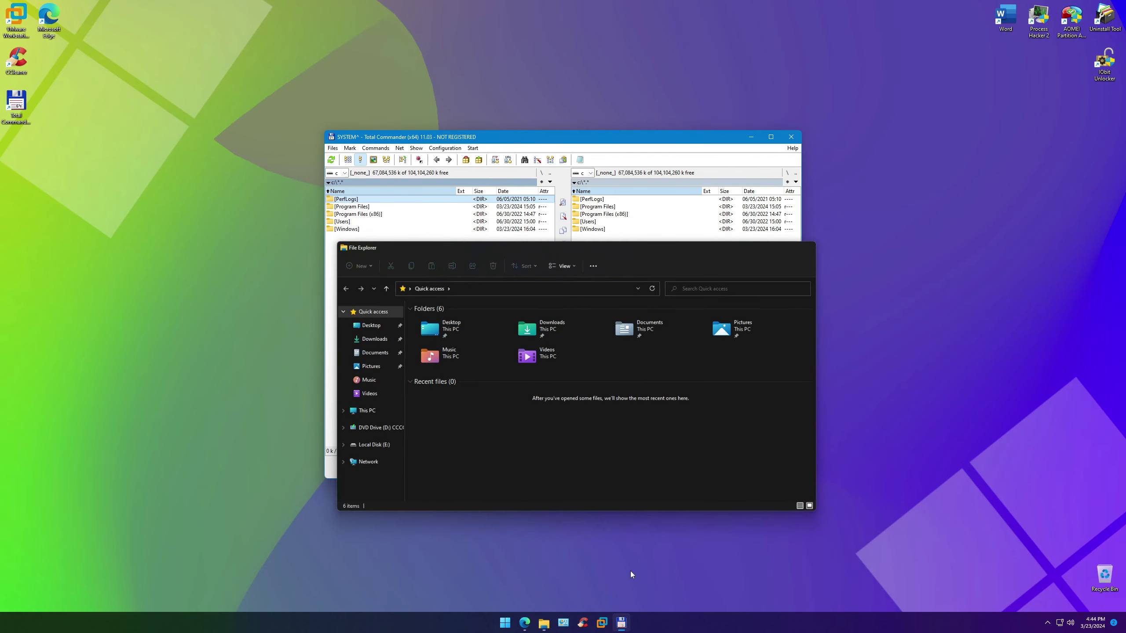
{"action": "left_click", "coordinate": [563, 622]}
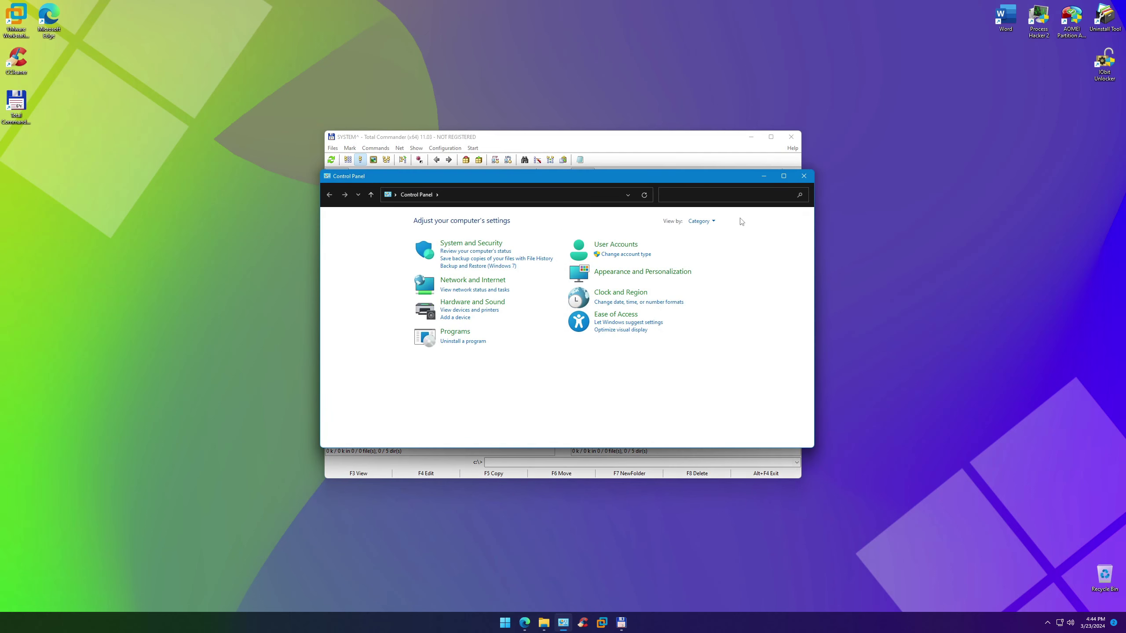
{"action": "left_click", "coordinate": [763, 176]}
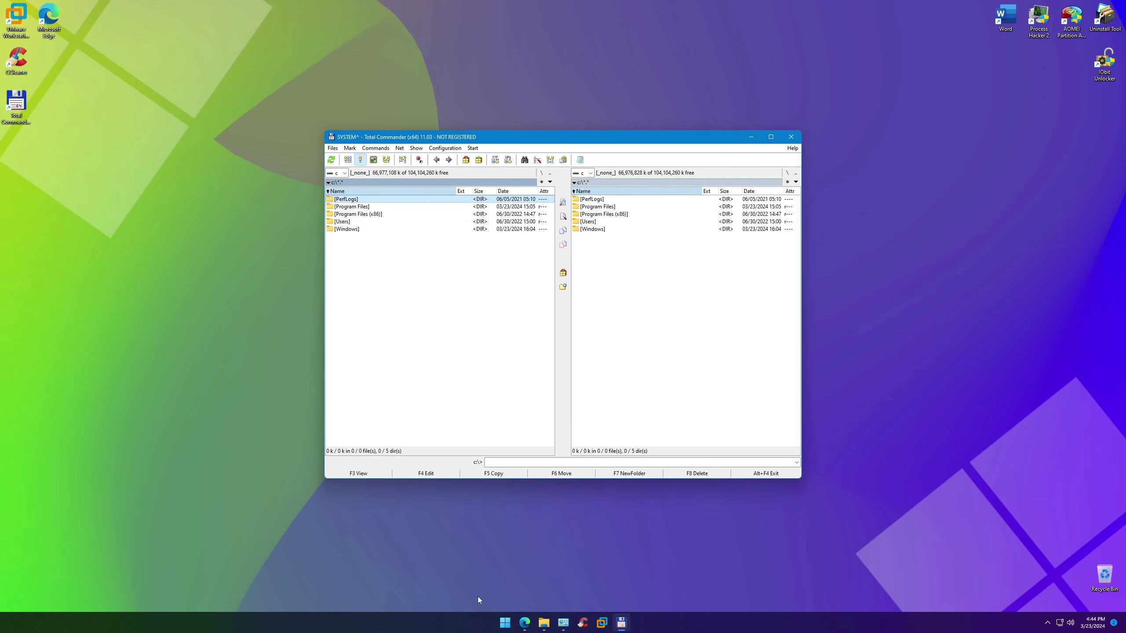
Step: Open Paint and Notepad and minimize both so Total Commander is in front
{"action": "left_click", "coordinate": [505, 622]}
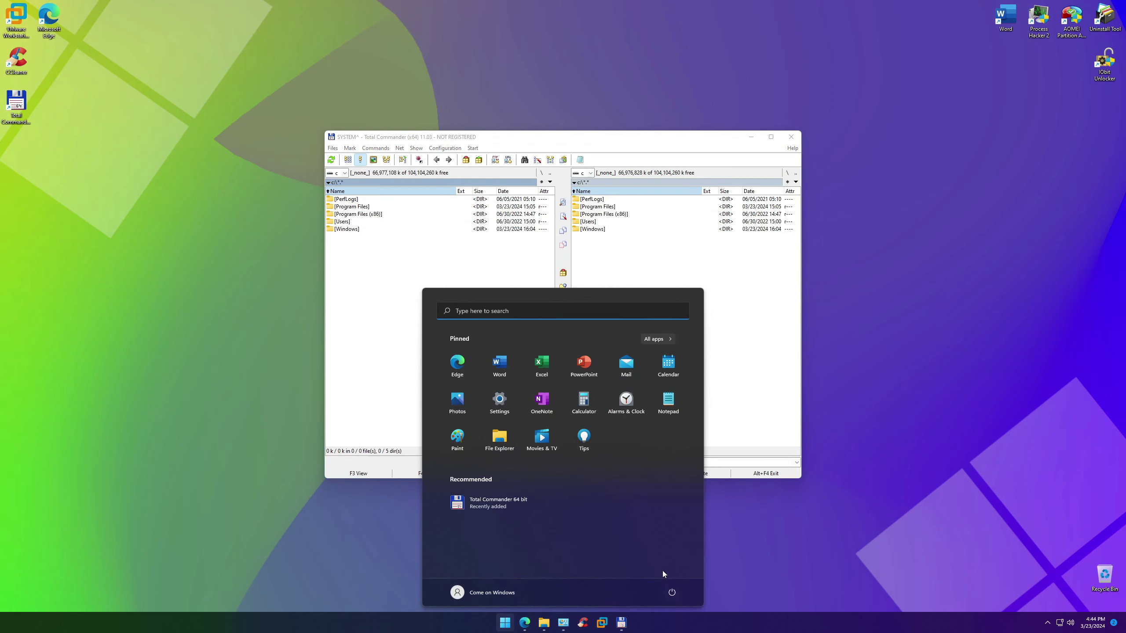
{"action": "left_click", "coordinate": [457, 439]}
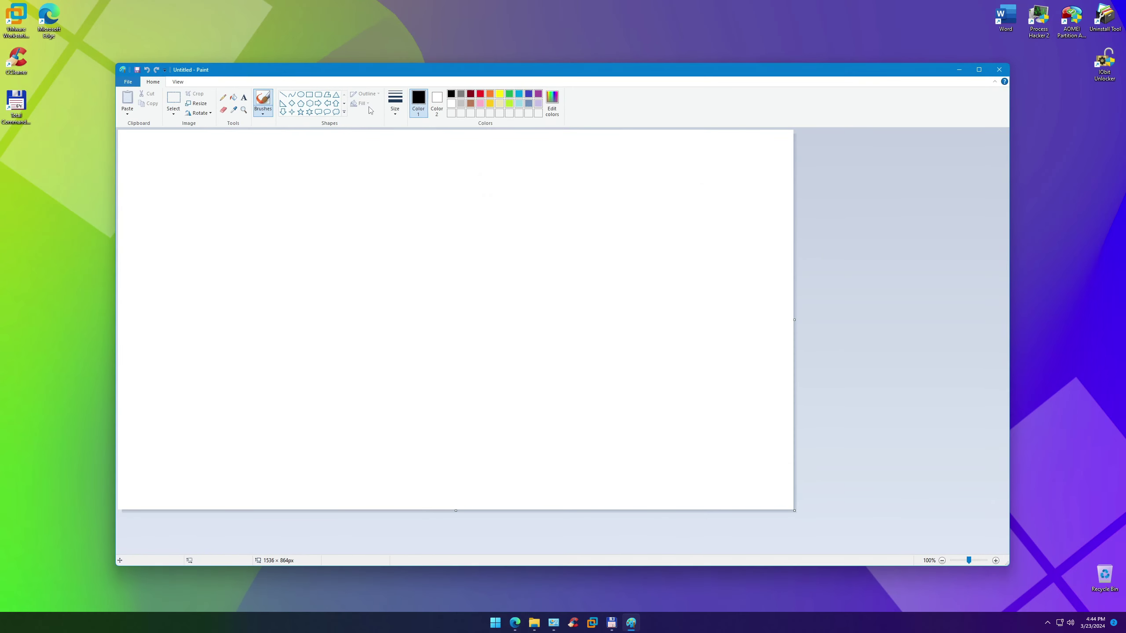
{"action": "left_click", "coordinate": [495, 623]}
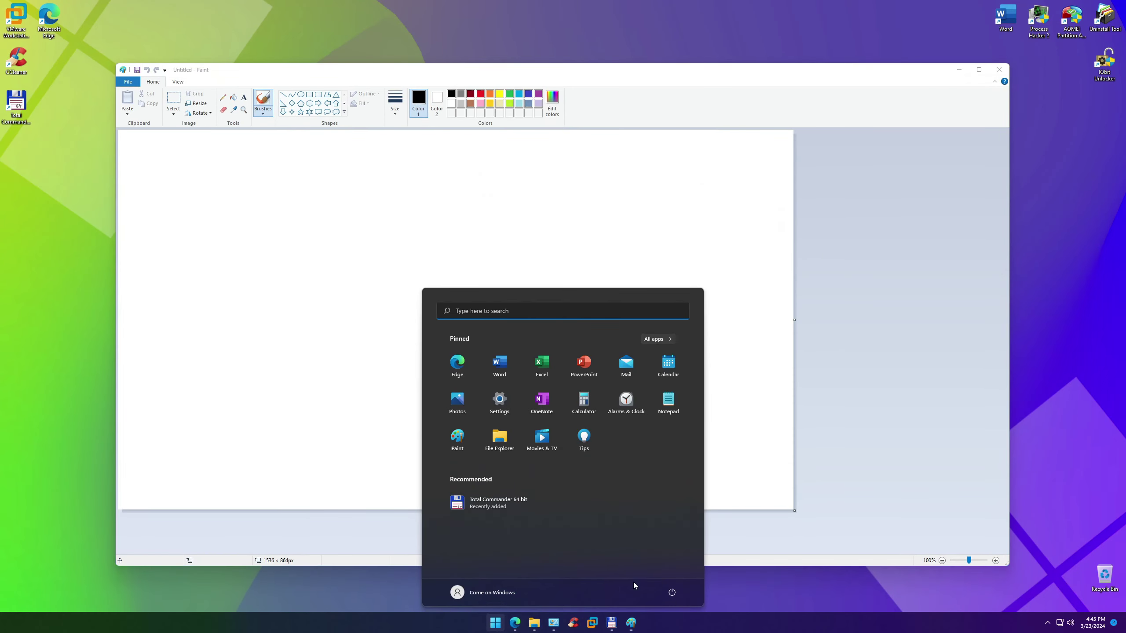
{"action": "left_click", "coordinate": [668, 403]}
{"action": "left_click", "coordinate": [813, 29]}
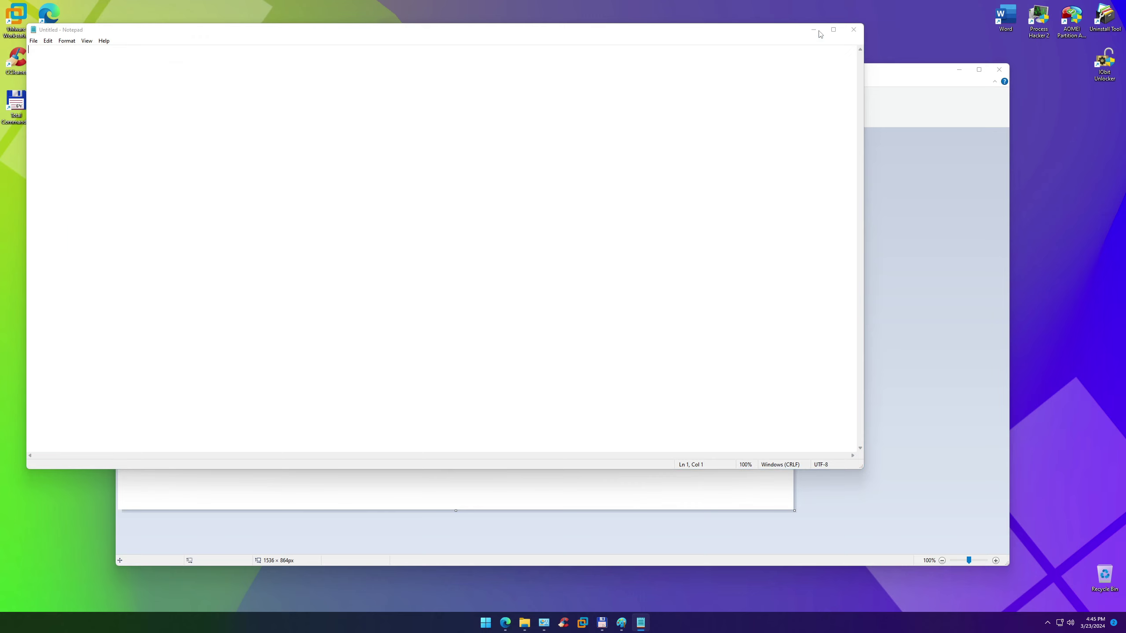
{"action": "left_click", "coordinate": [959, 69]}
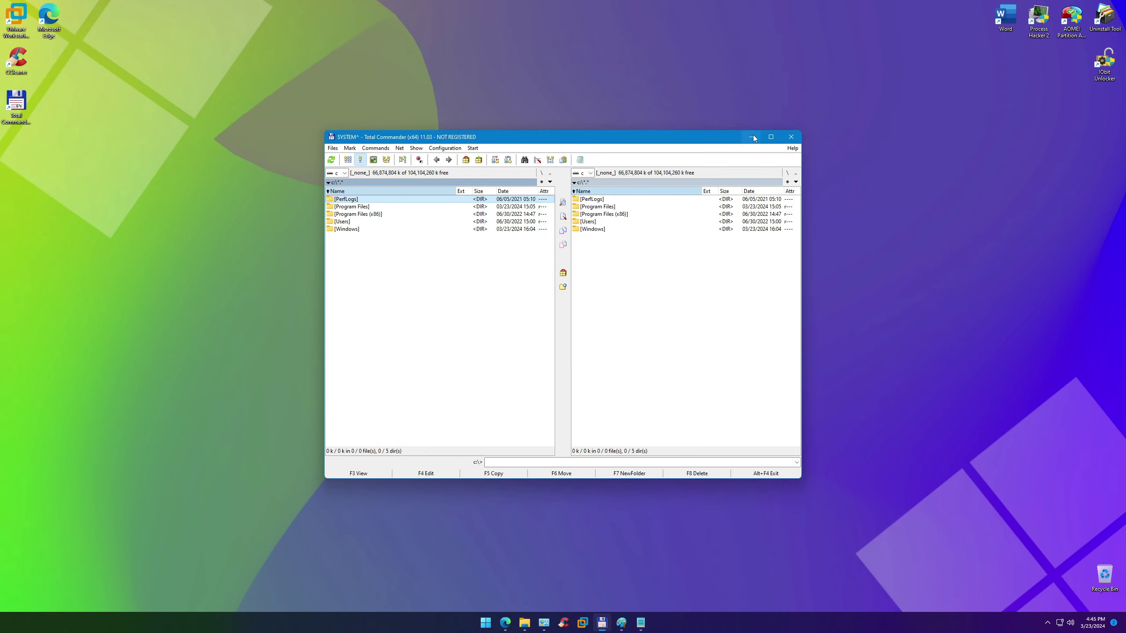
Step: Show drive E: in Total Commander's source pane and select the PerfLogs, Program Files, Program Files (x86), Users and Windows folders
{"action": "left_click", "coordinate": [345, 173]}
{"action": "left_click", "coordinate": [401, 208]}
{"action": "left_click_drag", "start_coordinate": [354, 231], "coordinate": [350, 209]}
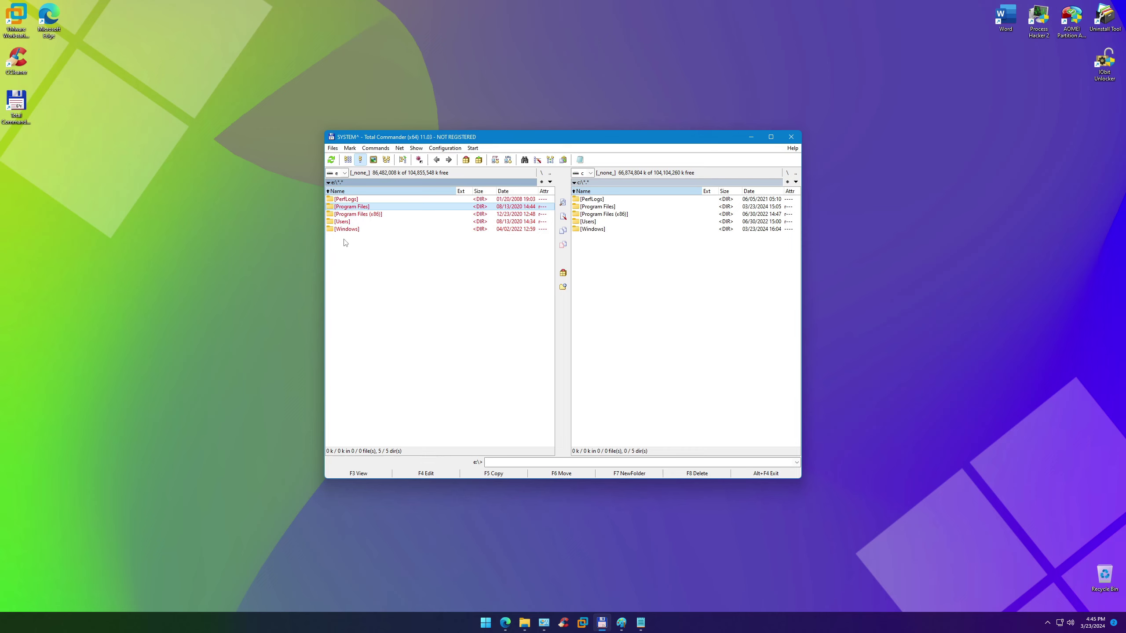
Step: Start copying the selected folders from E: to the root of drive C:, with NTFS permissions included
{"action": "left_click_drag", "start_coordinate": [348, 230], "coordinate": [579, 257]}
{"action": "left_click_drag", "start_coordinate": [652, 262], "coordinate": [658, 264]}
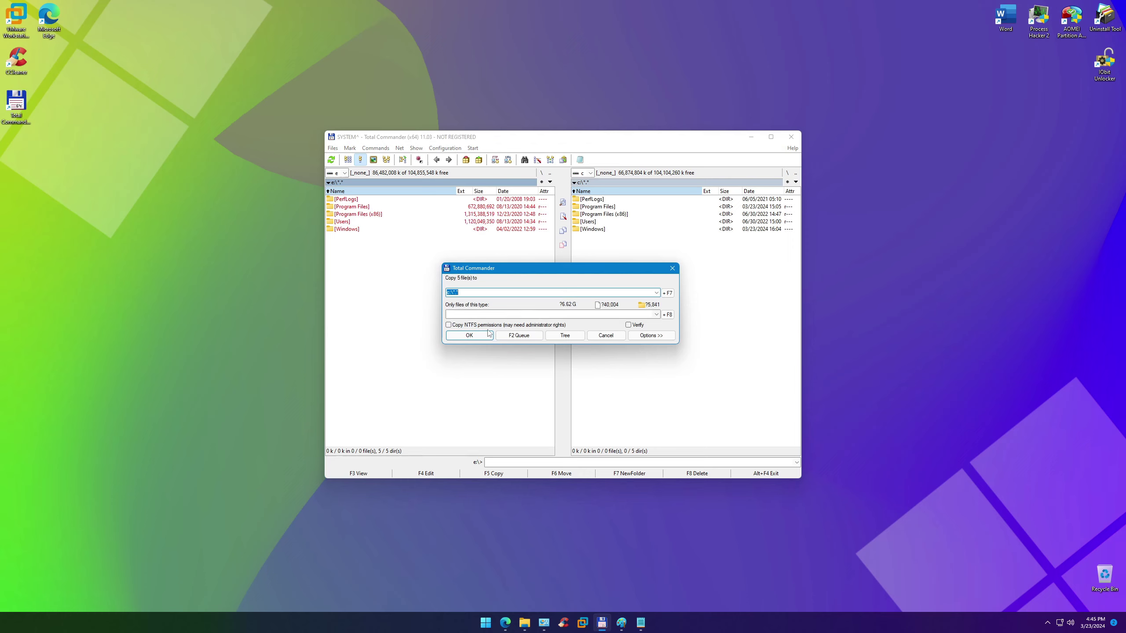
{"action": "left_click", "coordinate": [448, 325]}
{"action": "left_click", "coordinate": [477, 338]}
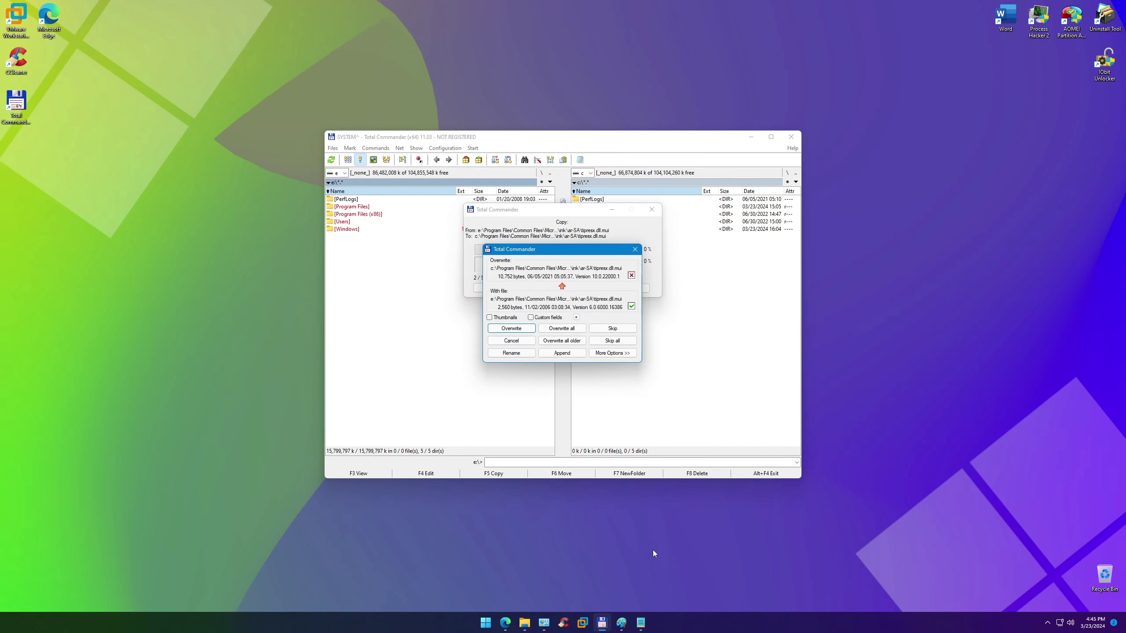
Step: Close the running Notepad, Paint, Control Panel and File Explorer windows
{"action": "left_click", "coordinate": [640, 623]}
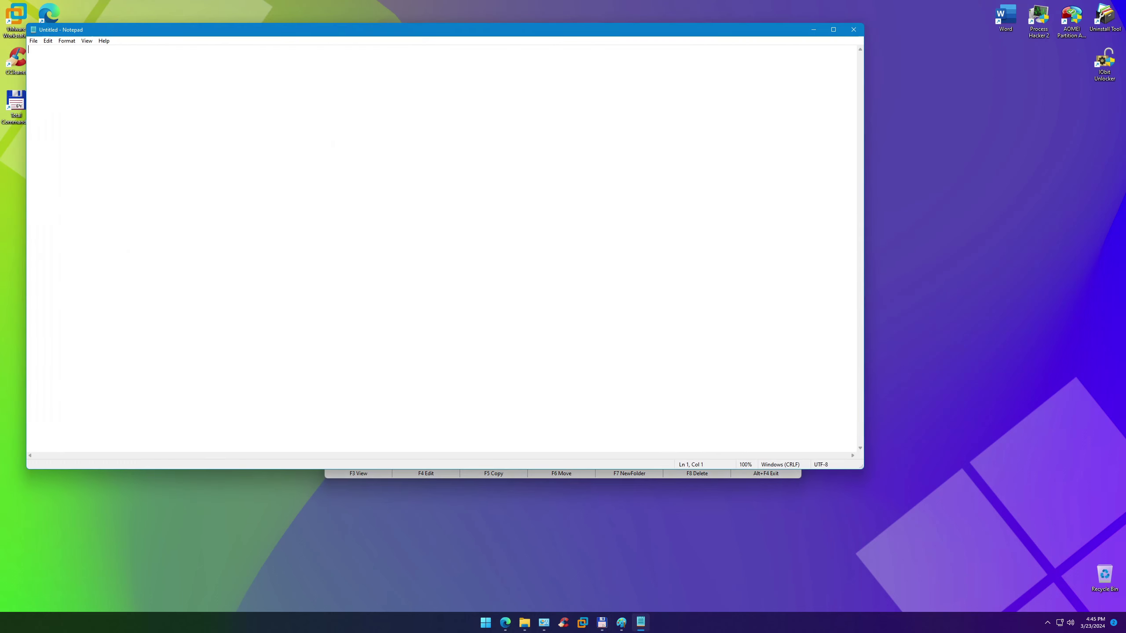
{"action": "left_click", "coordinate": [851, 30]}
{"action": "left_click", "coordinate": [631, 623]}
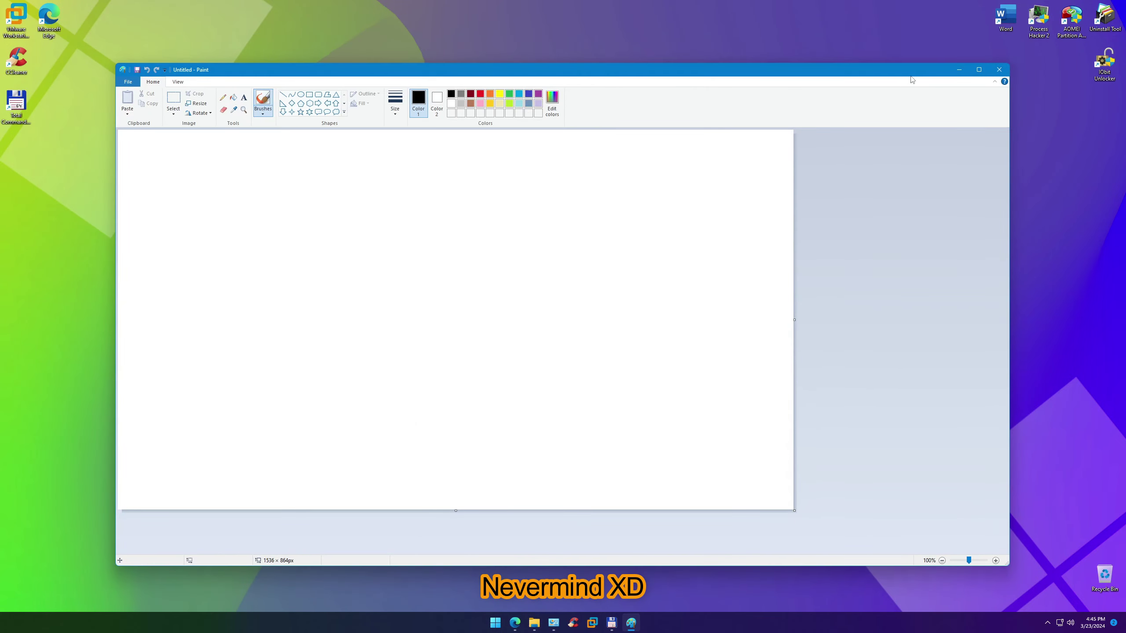
{"action": "left_click", "coordinate": [1000, 70]}
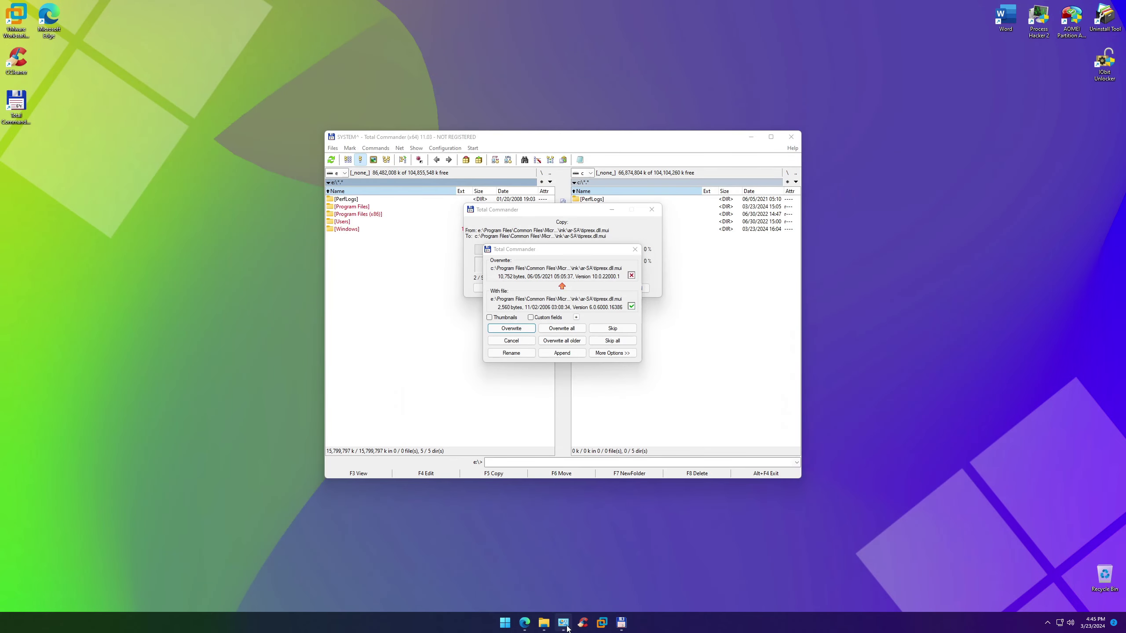
{"action": "left_click", "coordinate": [567, 626]}
{"action": "left_click", "coordinate": [804, 177]}
{"action": "left_click", "coordinate": [551, 623]}
{"action": "left_click", "coordinate": [814, 237]}
Step: Continue the copy to C: by overwriting all existing files with the versions from E:
{"action": "left_click", "coordinate": [554, 251]}
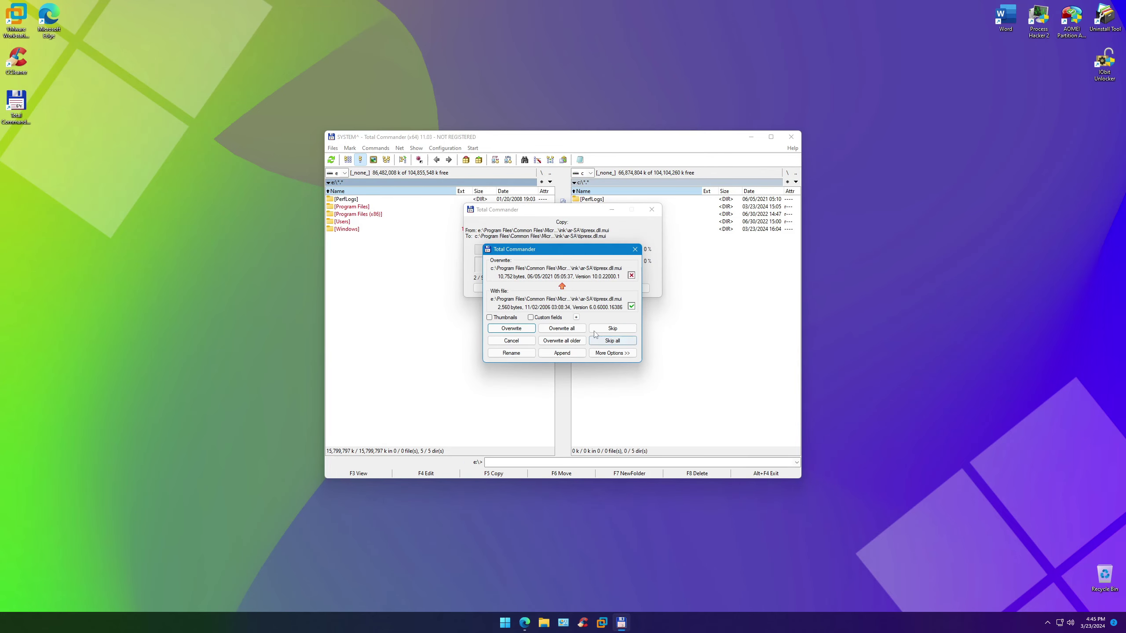
{"action": "left_click", "coordinate": [569, 332]}
{"action": "left_click", "coordinate": [518, 312]}
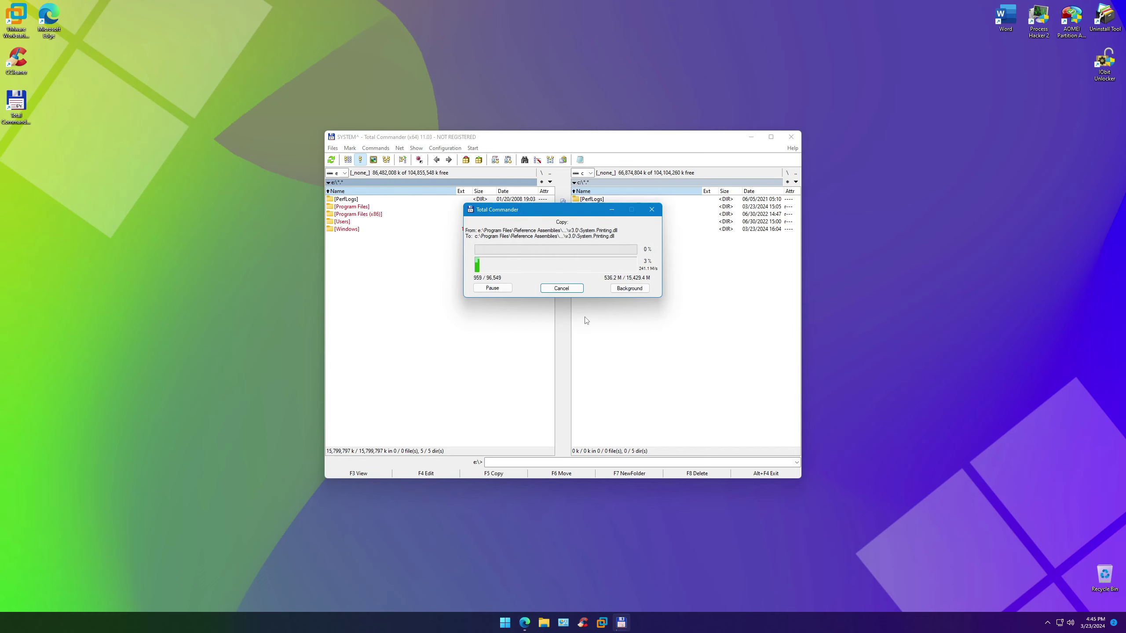
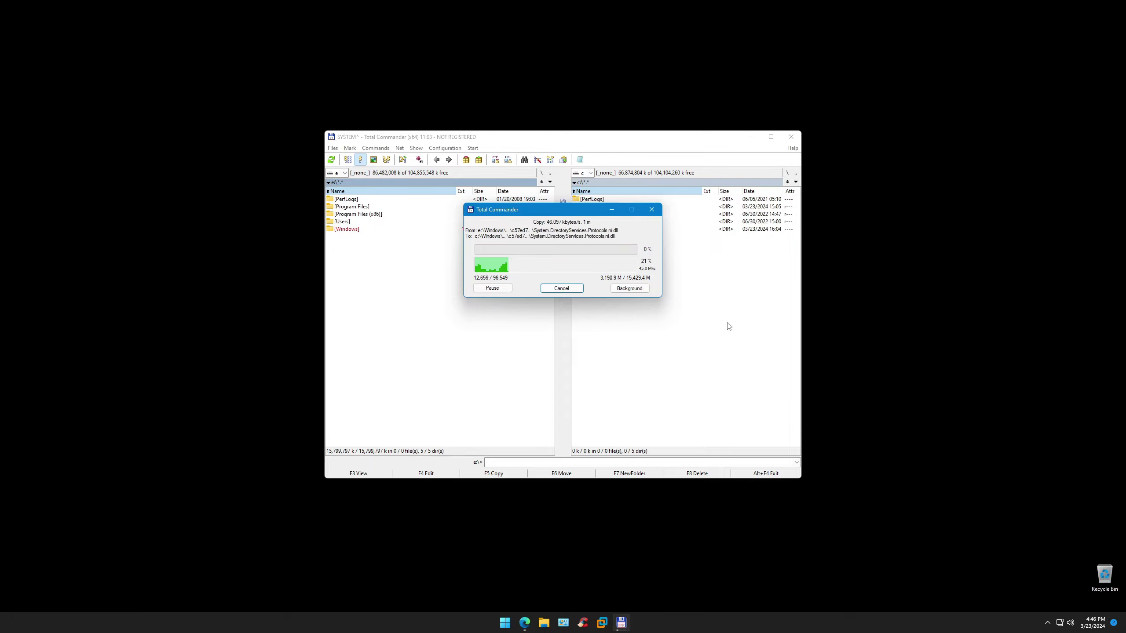
Step: Skip the files that cannot be written until the copy ends, and close its error report and Total Commander
{"action": "key", "text": "Return"}
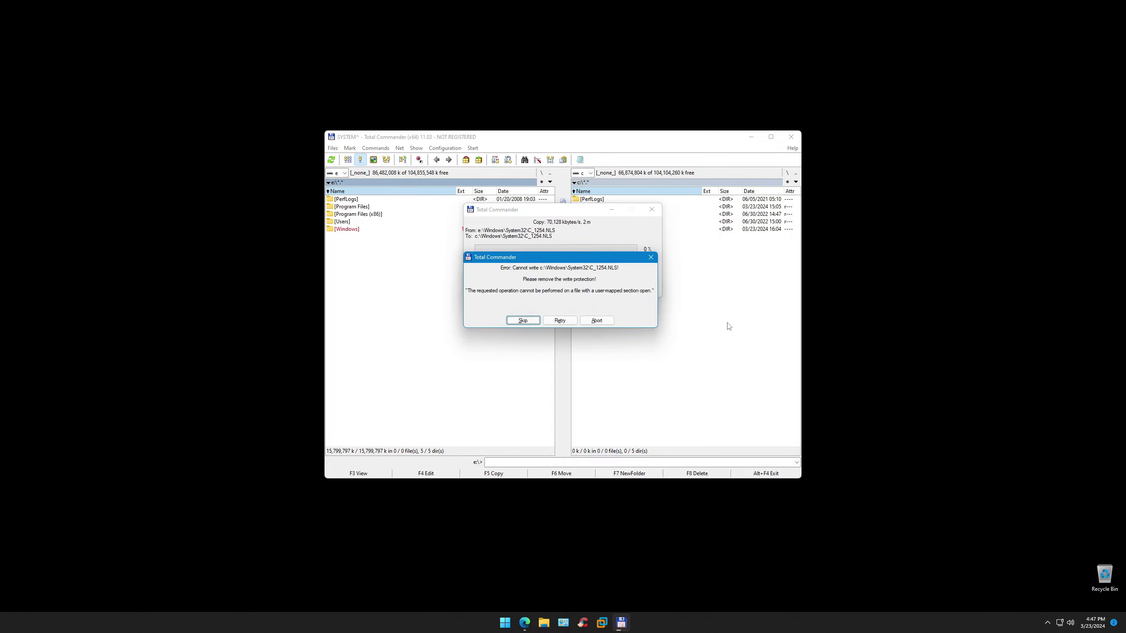
{"action": "key", "text": "Return"}
{"action": "key", "text": "Return"}
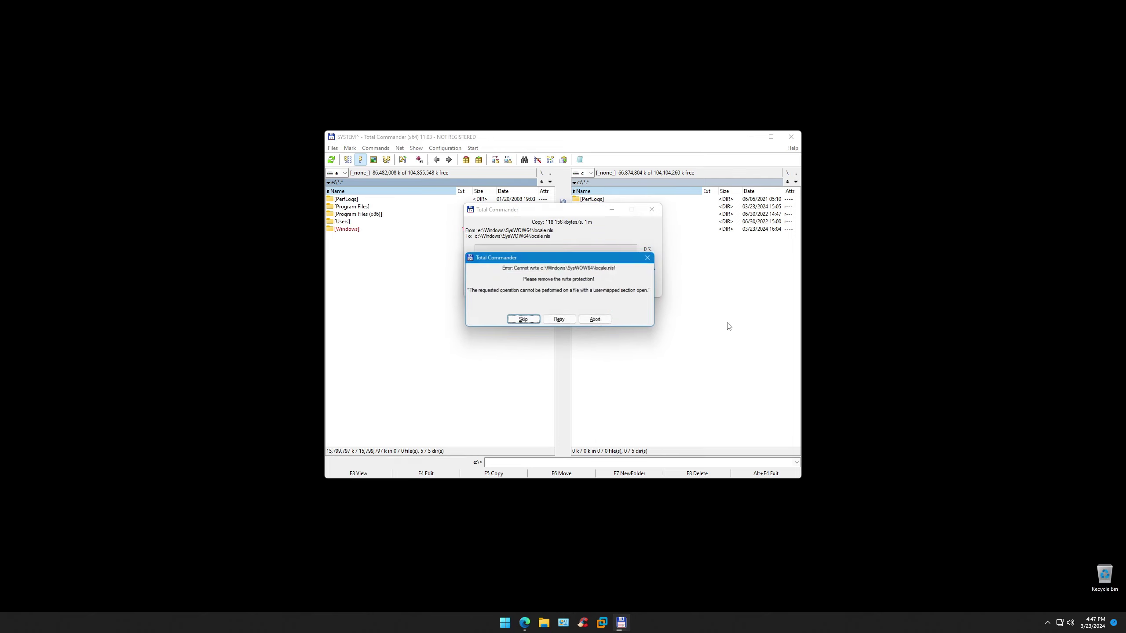
{"action": "key", "text": "Return"}
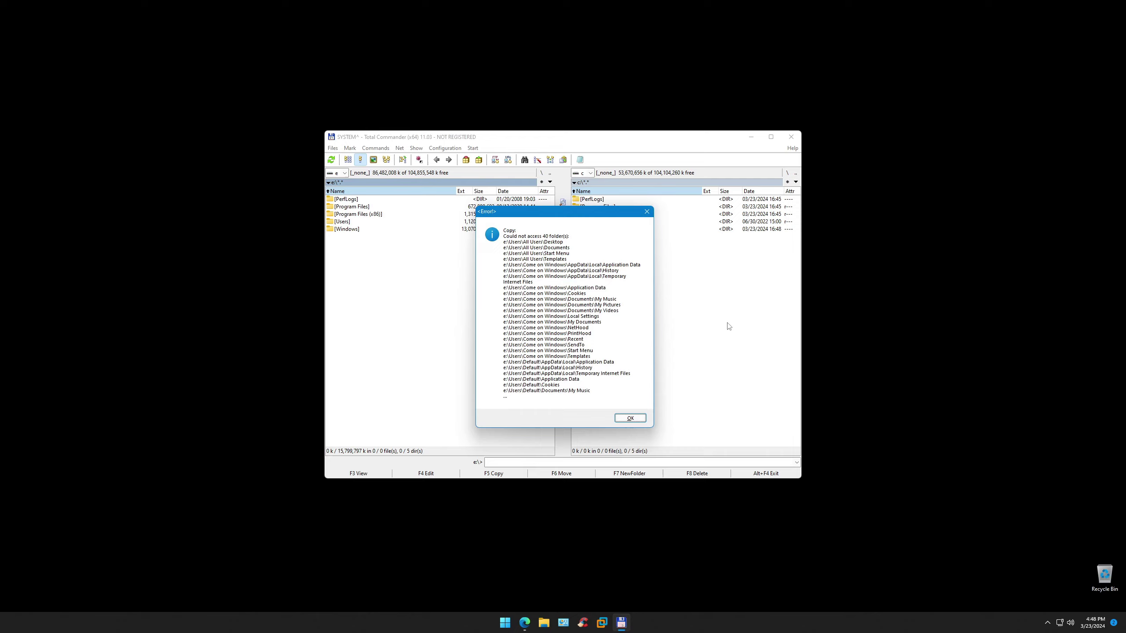
{"action": "left_click", "coordinate": [616, 420]}
{"action": "left_click", "coordinate": [791, 136]}
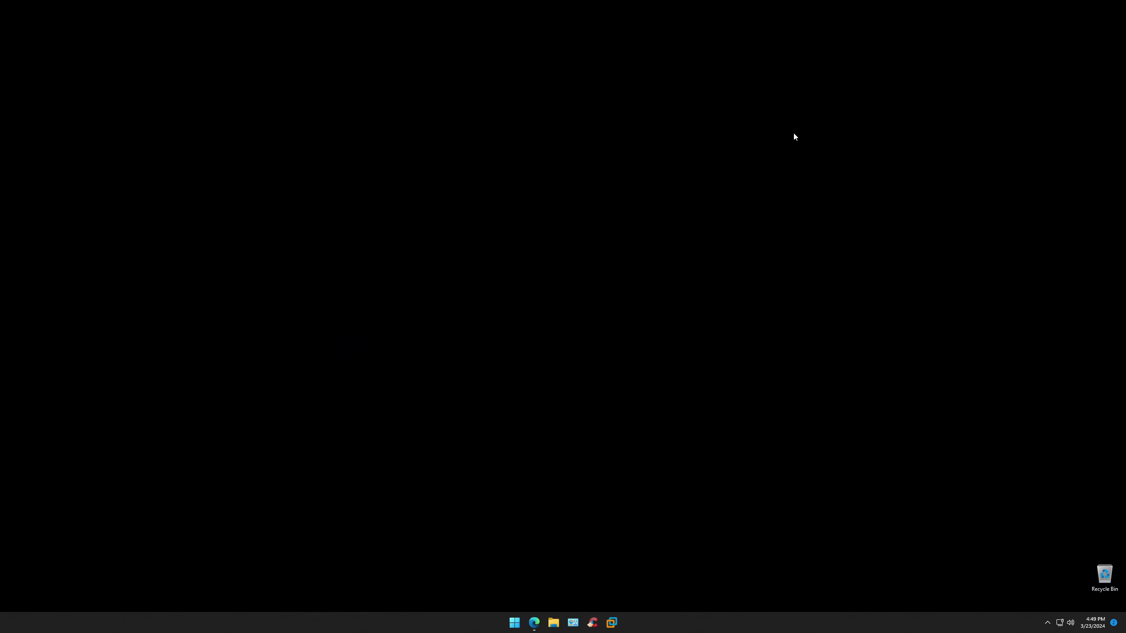
Step: Refresh the desktop and dismiss the access error
{"action": "right_click", "coordinate": [436, 353]}
{"action": "left_click", "coordinate": [461, 380]}
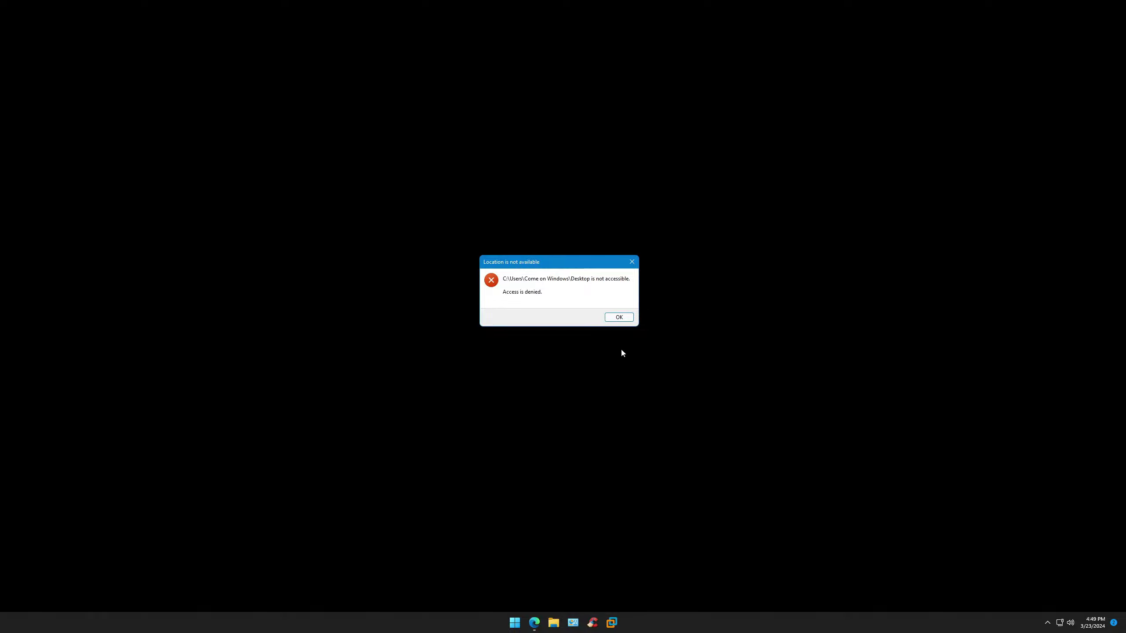
{"action": "left_click", "coordinate": [618, 317]}
Step: Open the display settings, look through the System, Bluetooth & devices and Privacy & security pages, and close the application error
{"action": "right_click", "coordinate": [754, 332]}
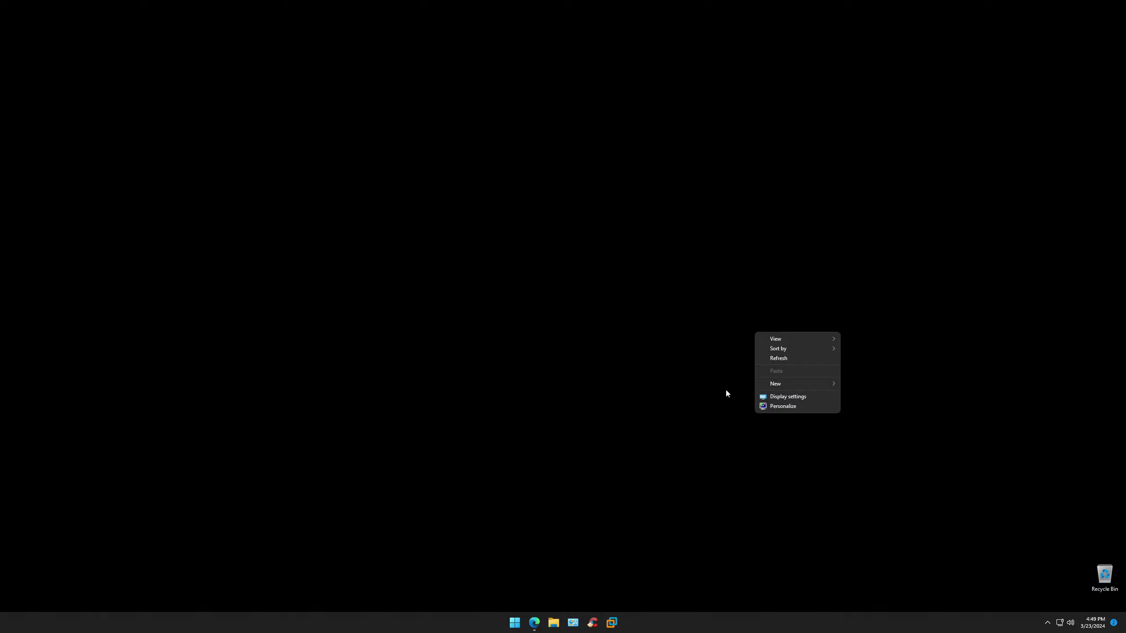
{"action": "left_click", "coordinate": [778, 397]}
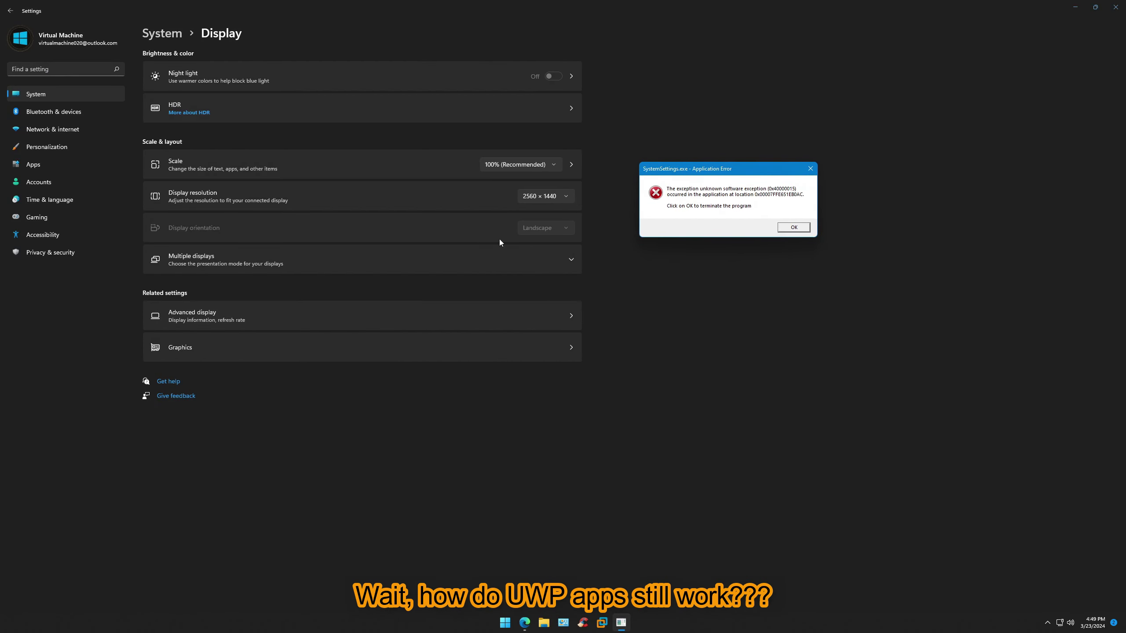
{"action": "left_click", "coordinate": [38, 93]}
{"action": "left_click", "coordinate": [46, 116]}
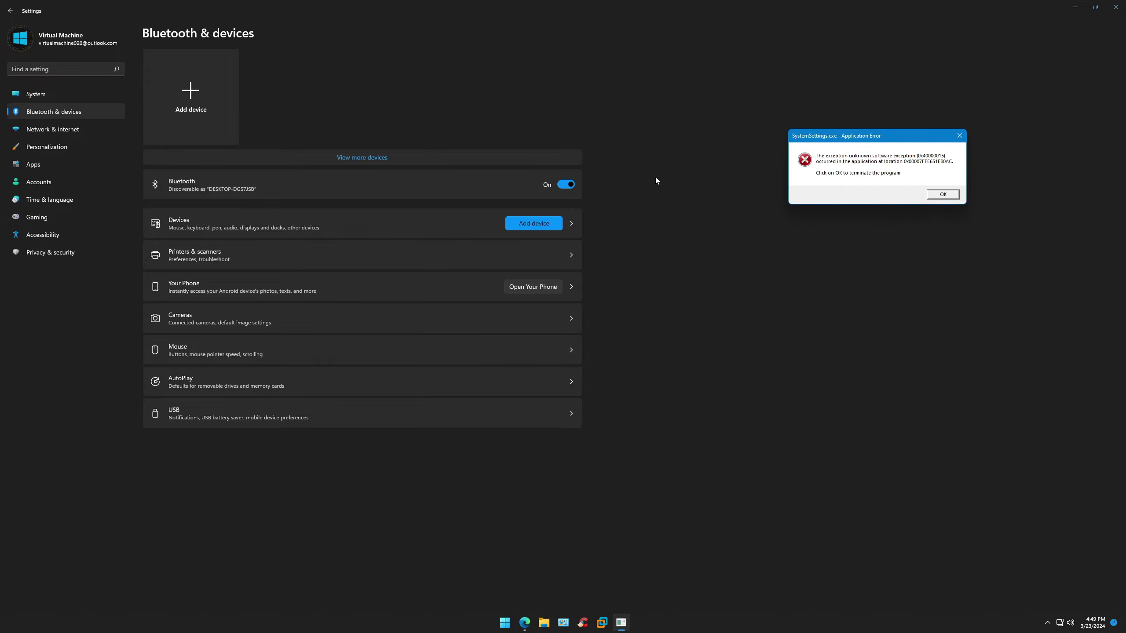
{"action": "left_click", "coordinate": [62, 258]}
{"action": "left_click_drag", "start_coordinate": [313, 5], "coordinate": [374, 130]}
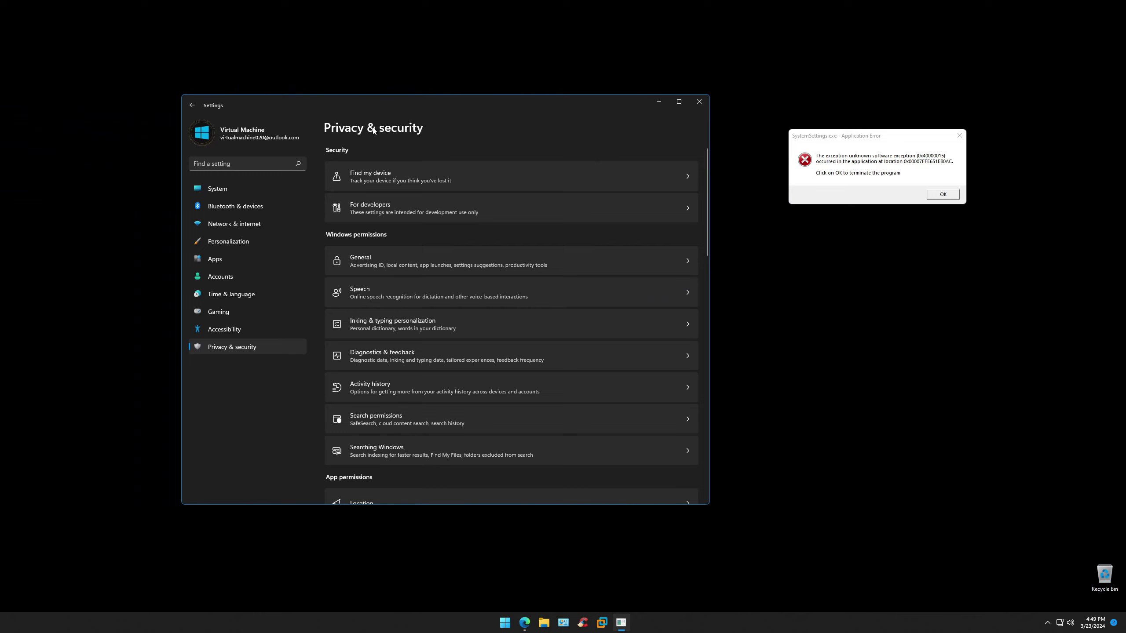
{"action": "left_click", "coordinate": [234, 186]}
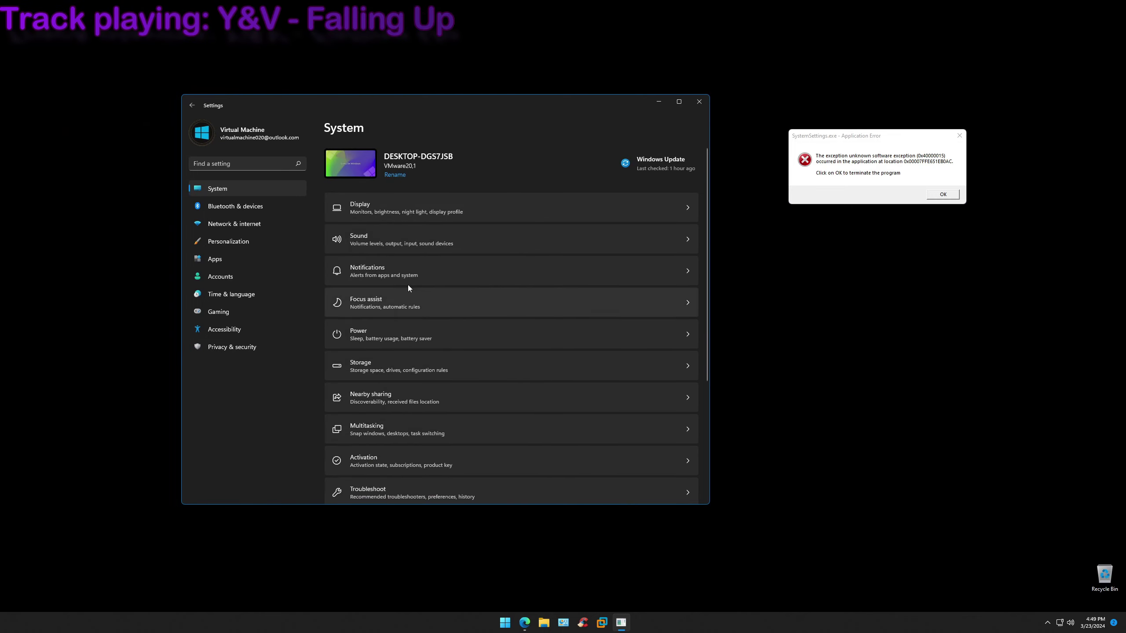
{"action": "left_click", "coordinate": [959, 135]}
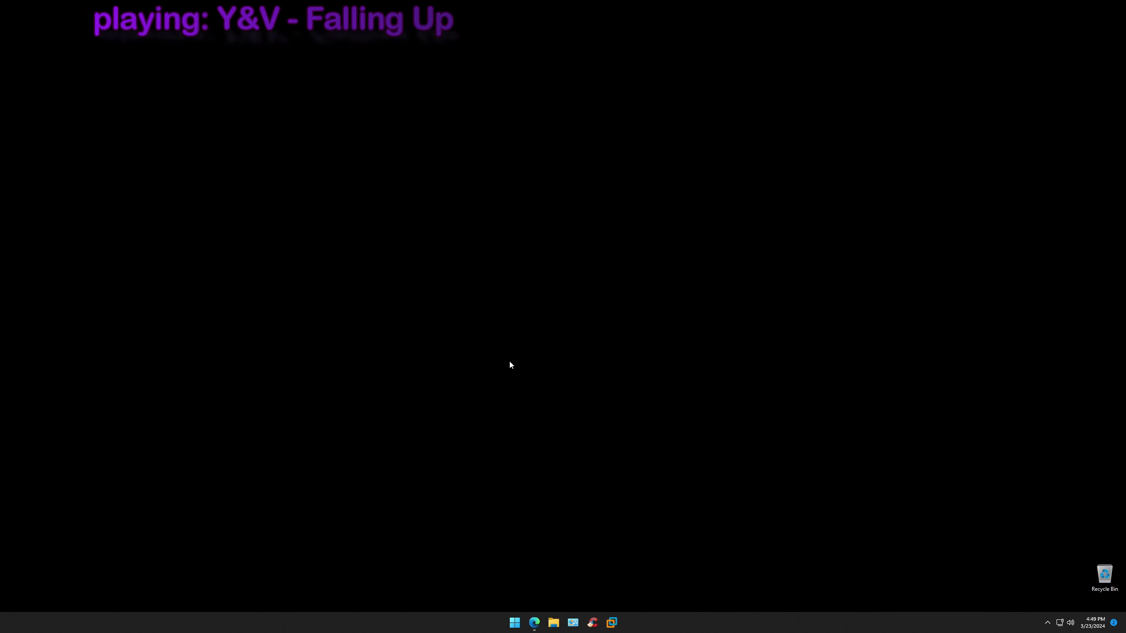
Step: Reopen Settings in a smaller window and examine the Privacy & security page's General options before switching to Personalization
{"action": "left_click", "coordinate": [515, 623]}
{"action": "left_click", "coordinate": [493, 410]}
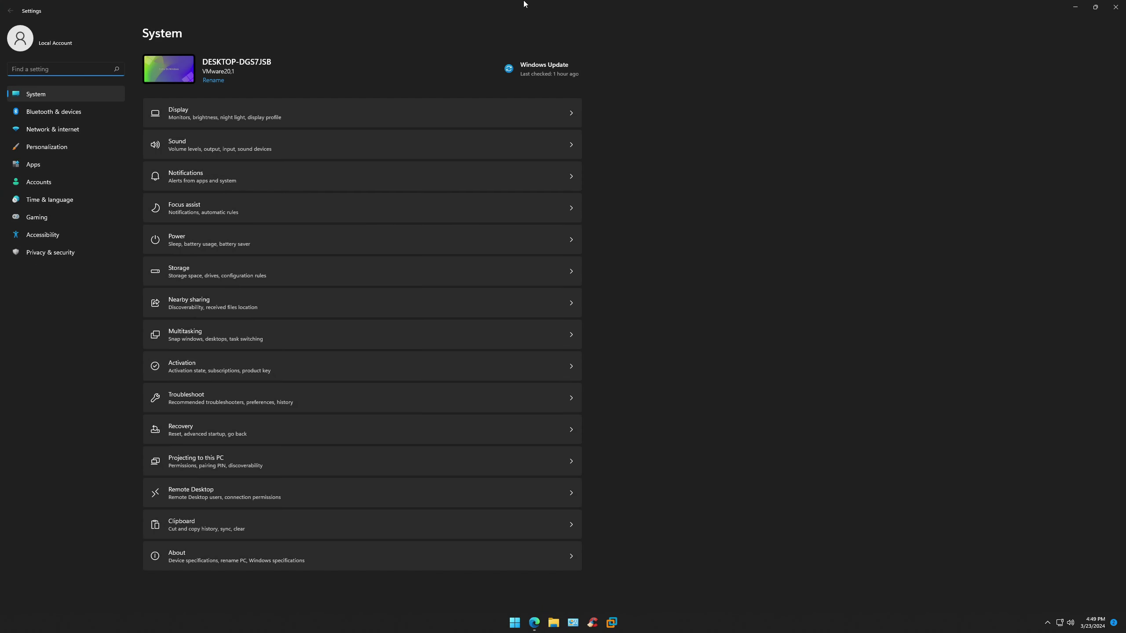
{"action": "left_click_drag", "start_coordinate": [524, 4], "coordinate": [566, 78]}
{"action": "left_click", "coordinate": [394, 325]}
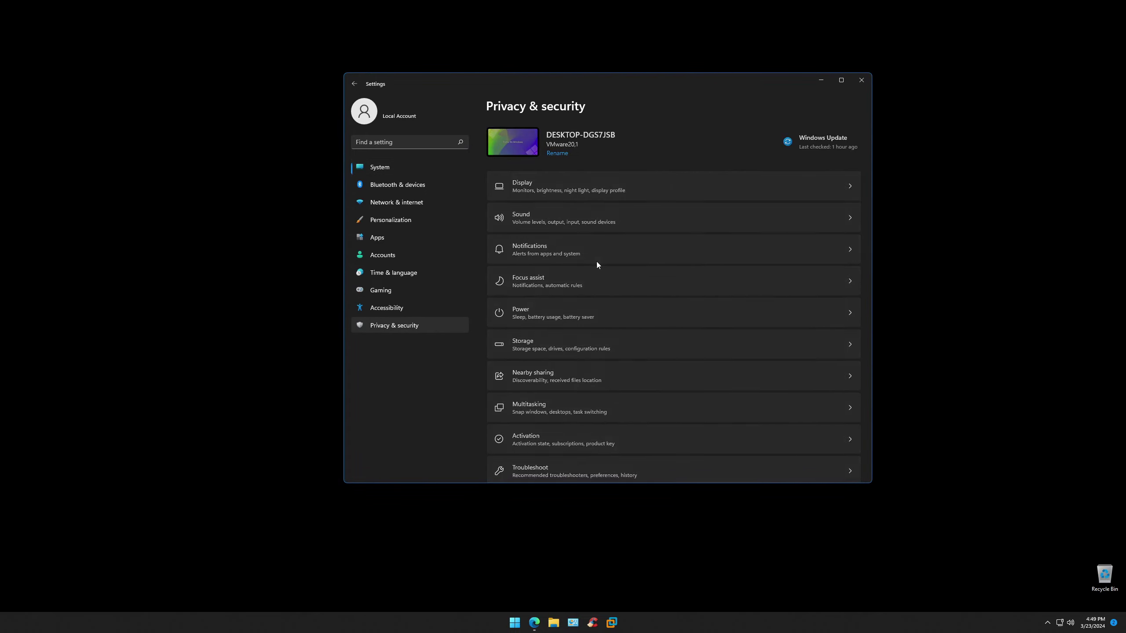
{"action": "scroll", "coordinate": [630, 301], "scroll_direction": "down", "scroll_amount": 3}
{"action": "scroll", "coordinate": [647, 319], "scroll_direction": "up", "scroll_amount": 3}
{"action": "left_click", "coordinate": [564, 247]}
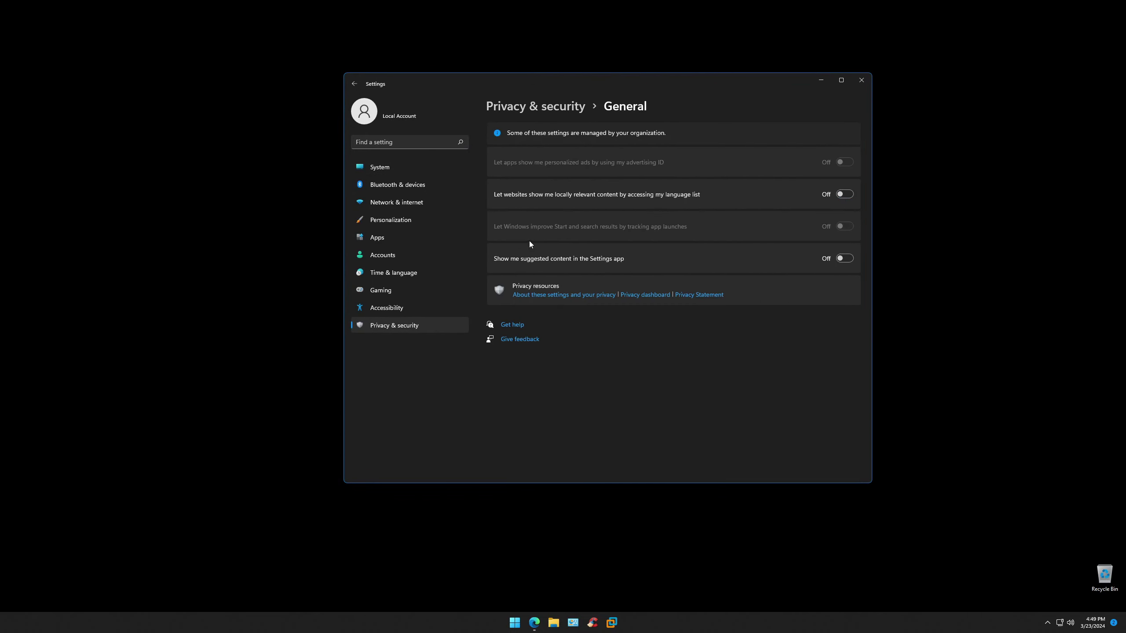
{"action": "left_click", "coordinate": [410, 225]}
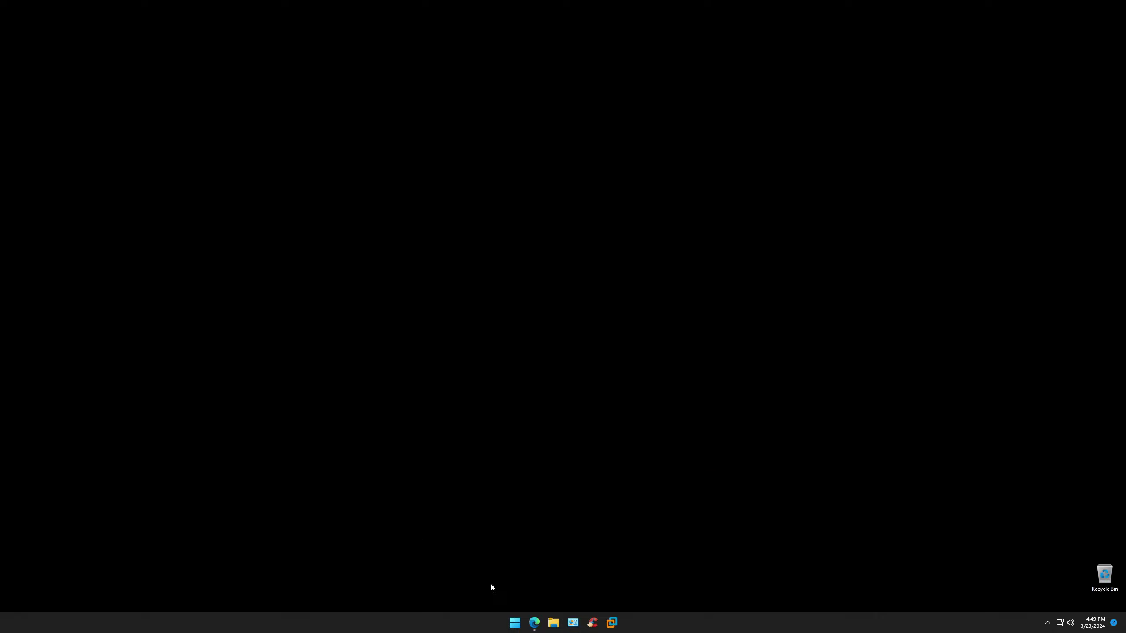
Step: Reopen Settings and look through the Apps, Accounts, Time & language, Gaming, Accessibility and Privacy & security pages
{"action": "left_click", "coordinate": [514, 623]}
{"action": "left_click", "coordinate": [497, 406]}
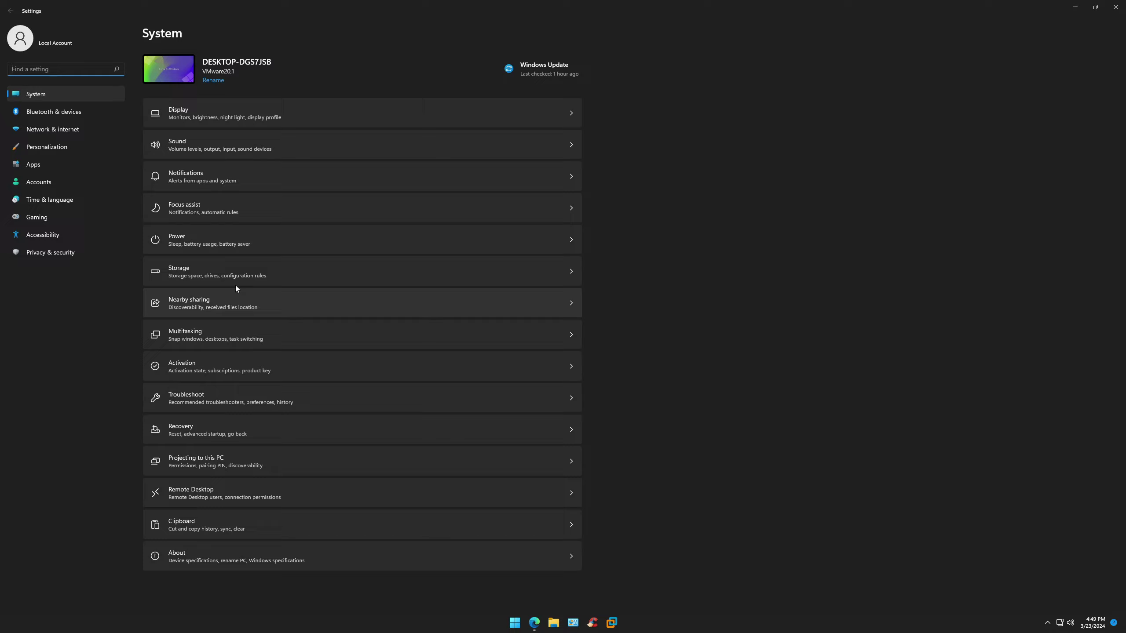
{"action": "left_click", "coordinate": [41, 167]}
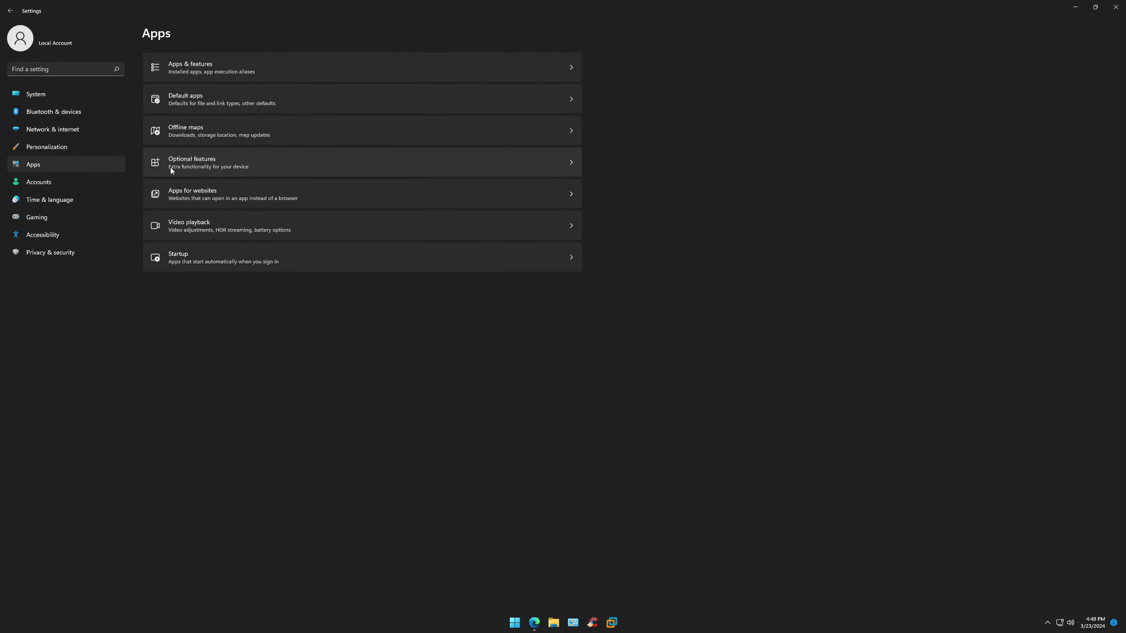
{"action": "left_click", "coordinate": [67, 181]}
{"action": "left_click", "coordinate": [66, 201]}
{"action": "left_click", "coordinate": [63, 216]}
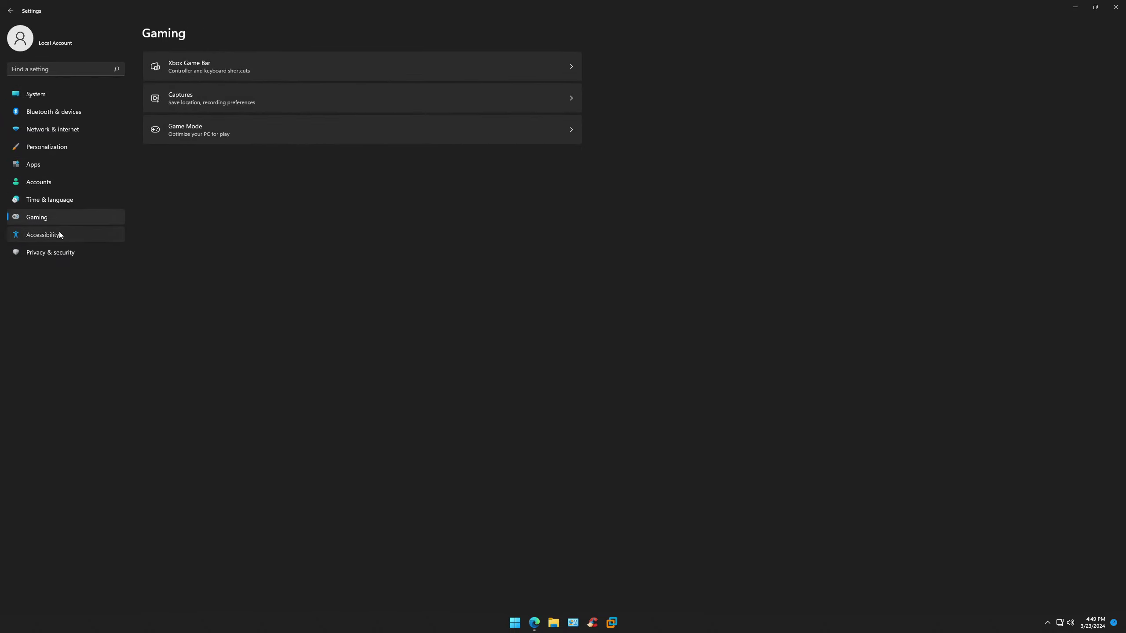
{"action": "left_click", "coordinate": [60, 235]}
{"action": "left_click", "coordinate": [60, 252]}
{"action": "left_click", "coordinate": [45, 160]}
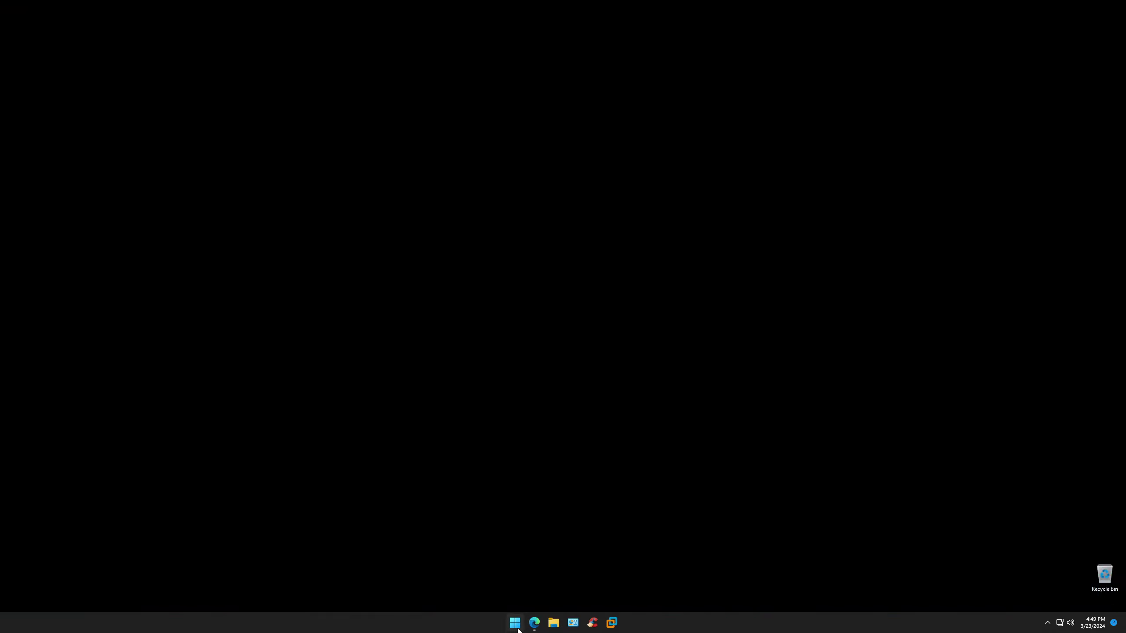
Step: Open the Tips app and move its window closer to the middle of the desktop
{"action": "left_click", "coordinate": [513, 621]}
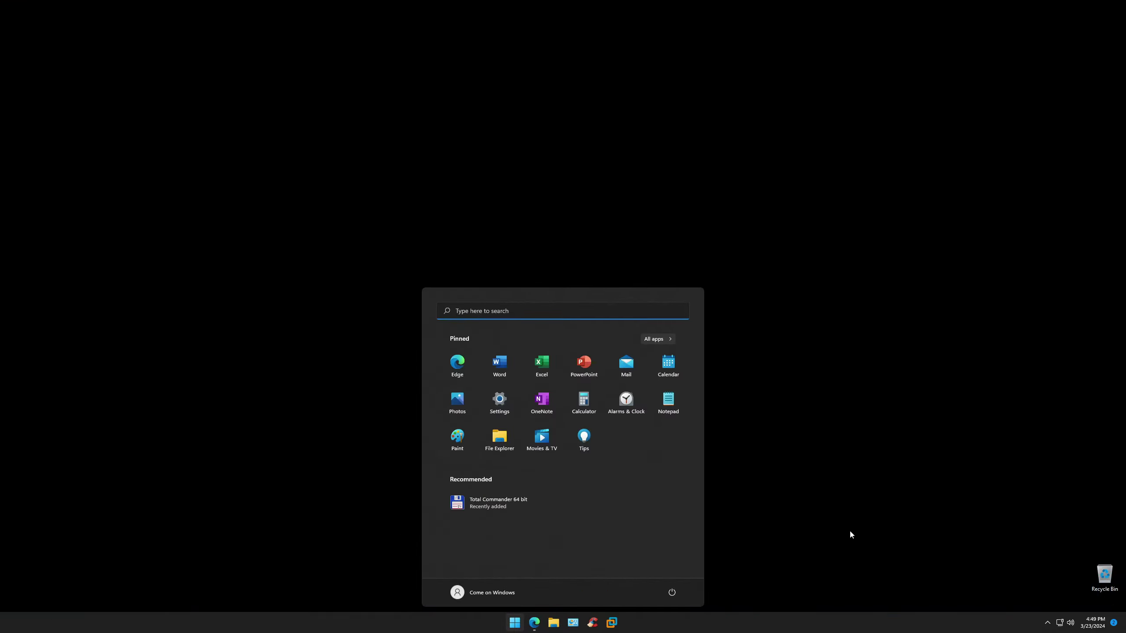
{"action": "left_click", "coordinate": [583, 437]}
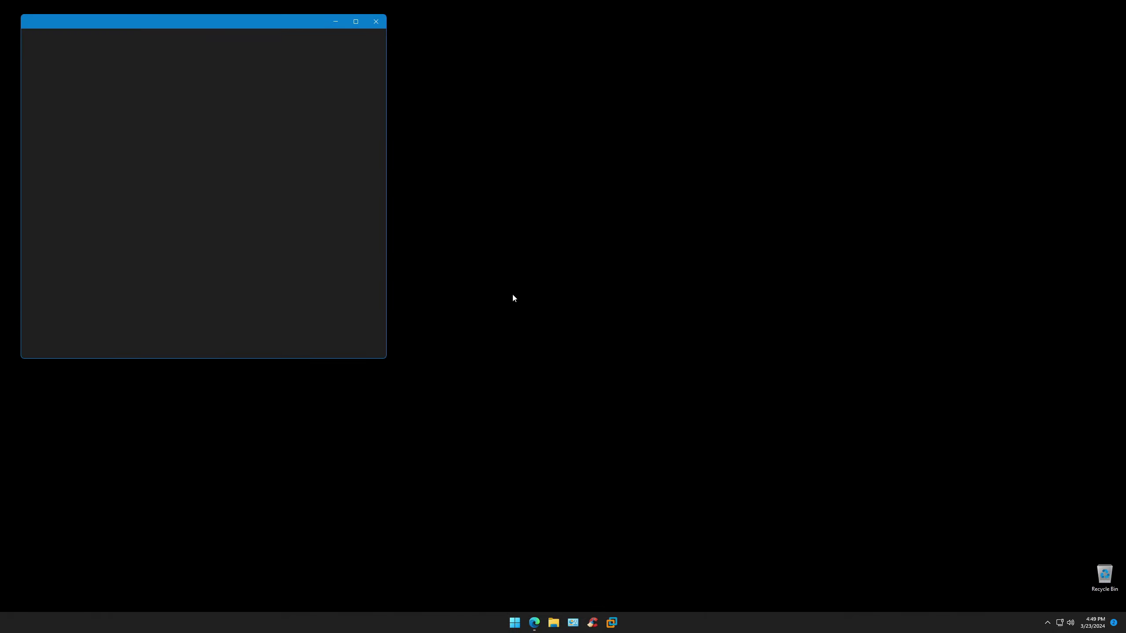
{"action": "left_click_drag", "start_coordinate": [146, 24], "coordinate": [354, 111]}
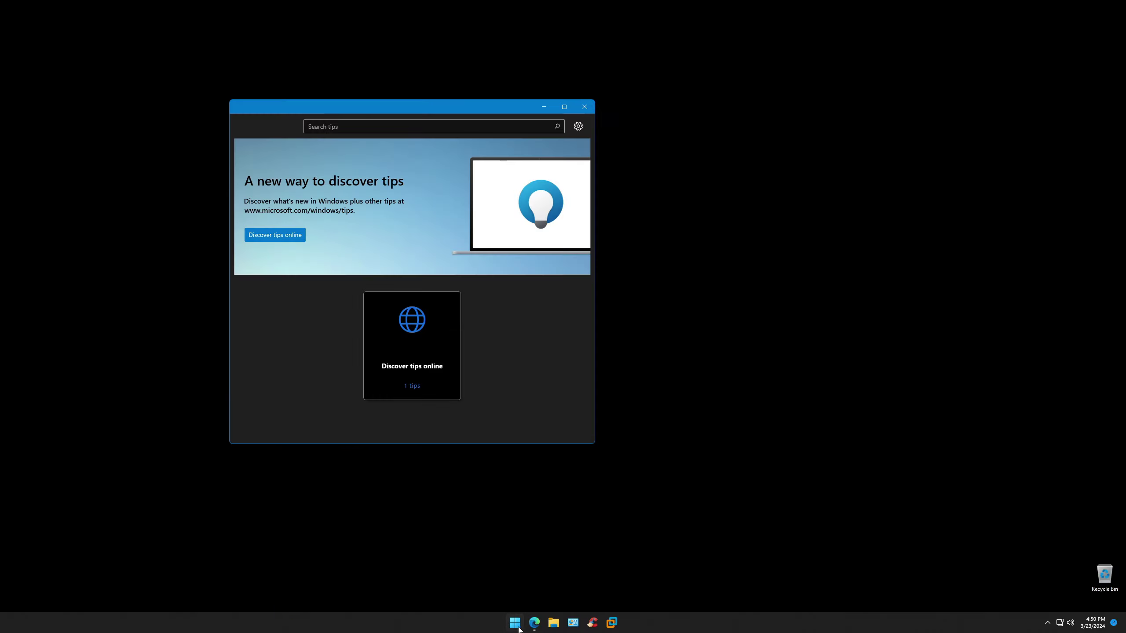
Step: Open the Photos app and move its window so that it partly overlaps the Tips window
{"action": "left_click", "coordinate": [515, 623]}
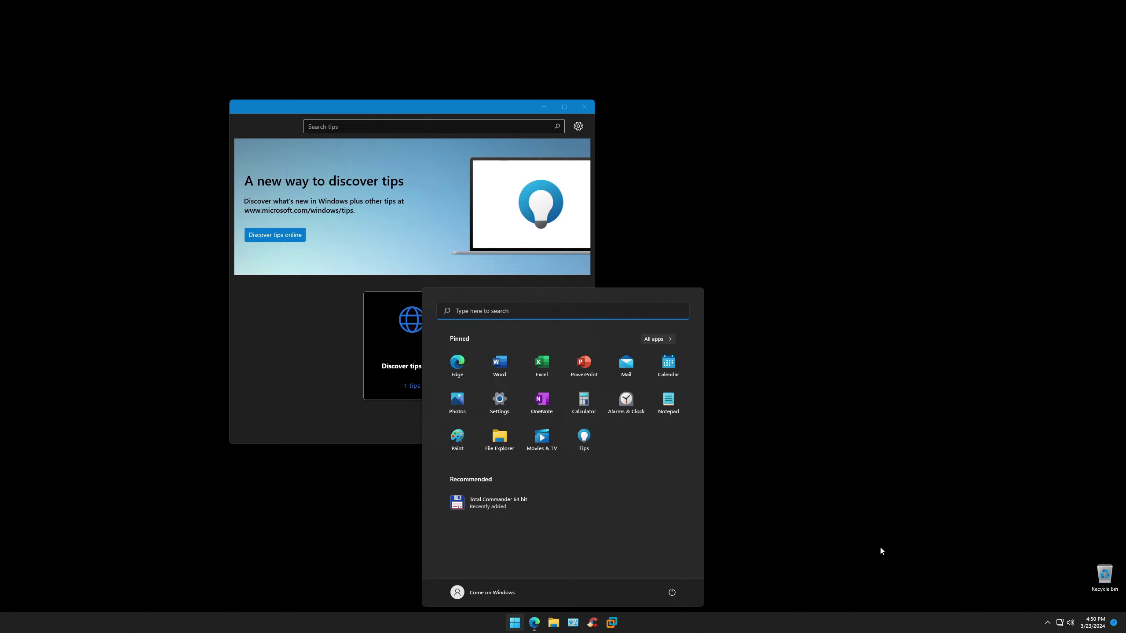
{"action": "left_click", "coordinate": [460, 362]}
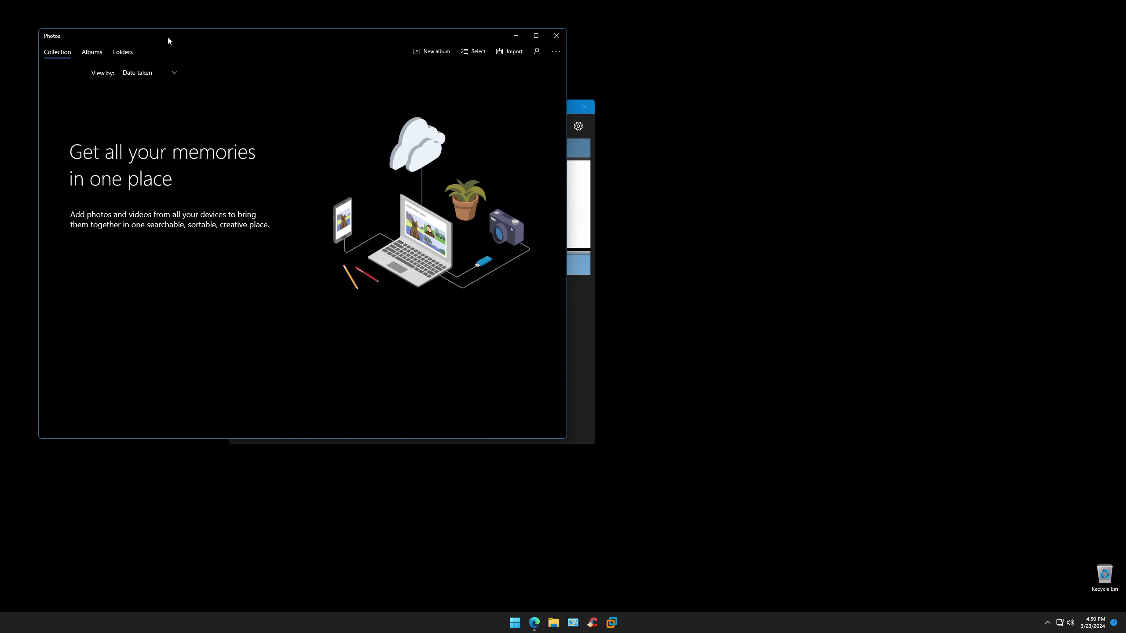
{"action": "left_click_drag", "start_coordinate": [168, 35], "coordinate": [573, 133]}
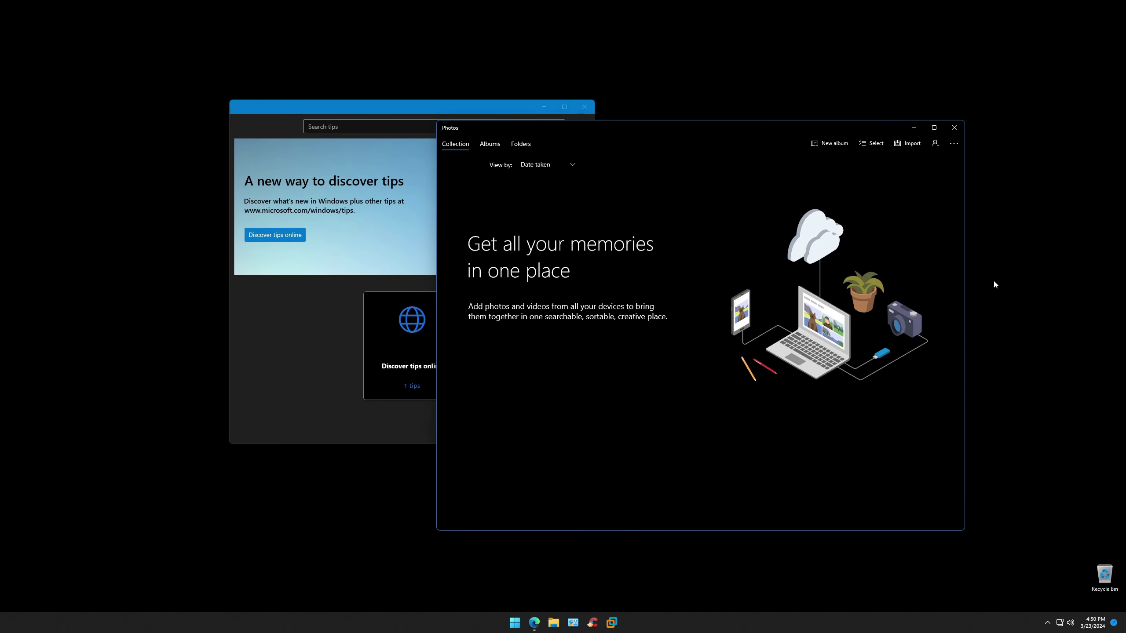
Step: Try to create a new album in Photos with items imported from a folder
{"action": "left_click", "coordinate": [818, 143]}
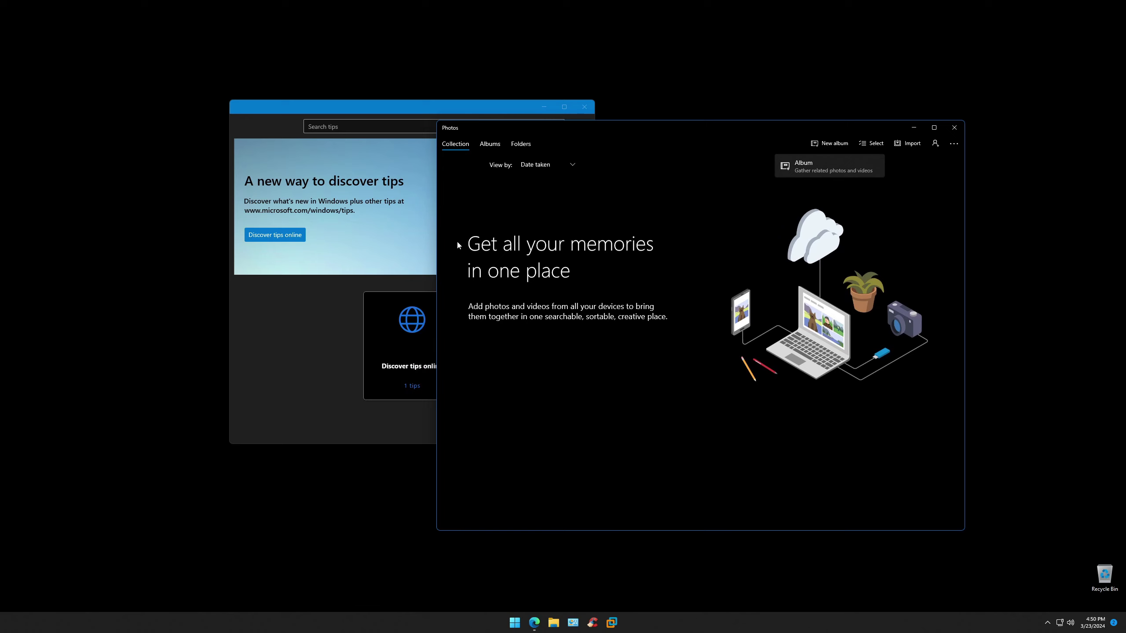
{"action": "left_click", "coordinate": [824, 172]}
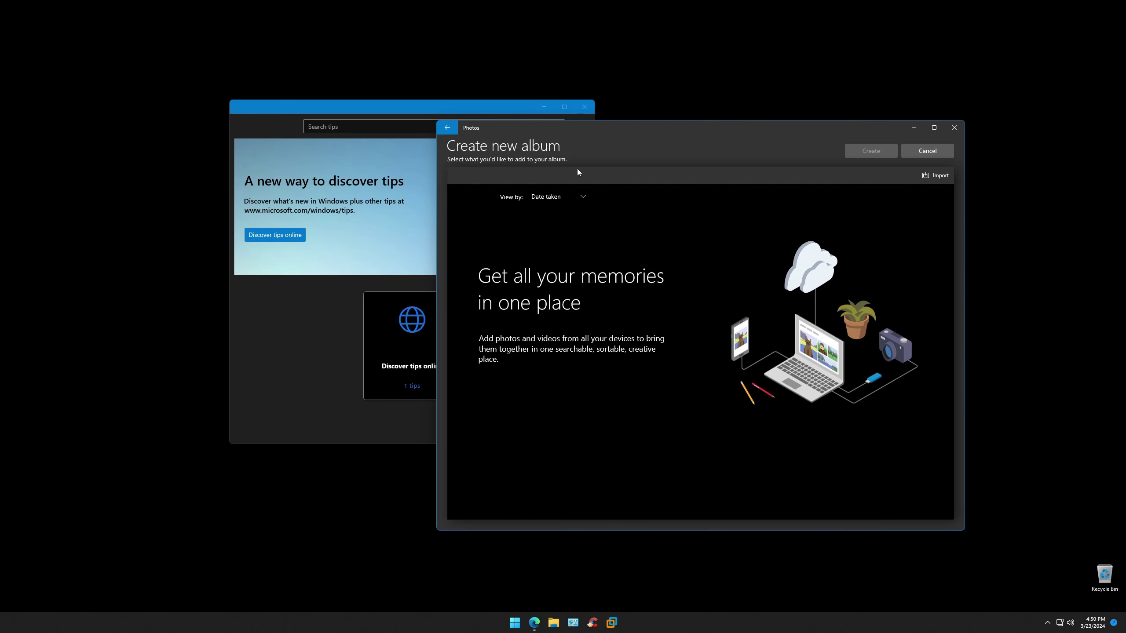
{"action": "left_click", "coordinate": [935, 175]}
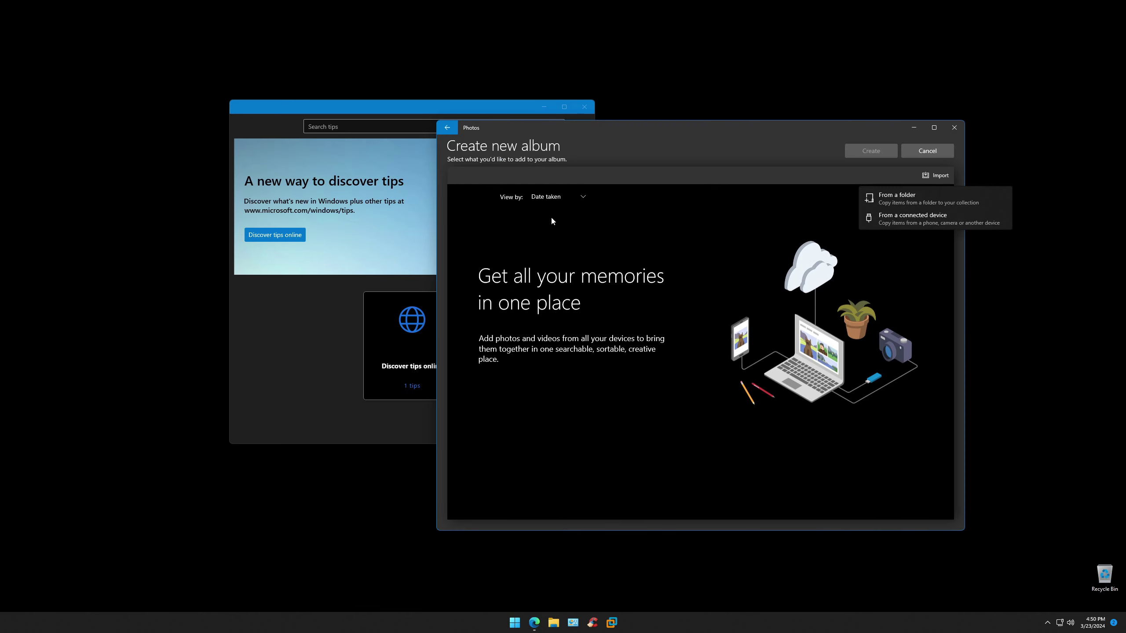
{"action": "left_click", "coordinate": [880, 195]}
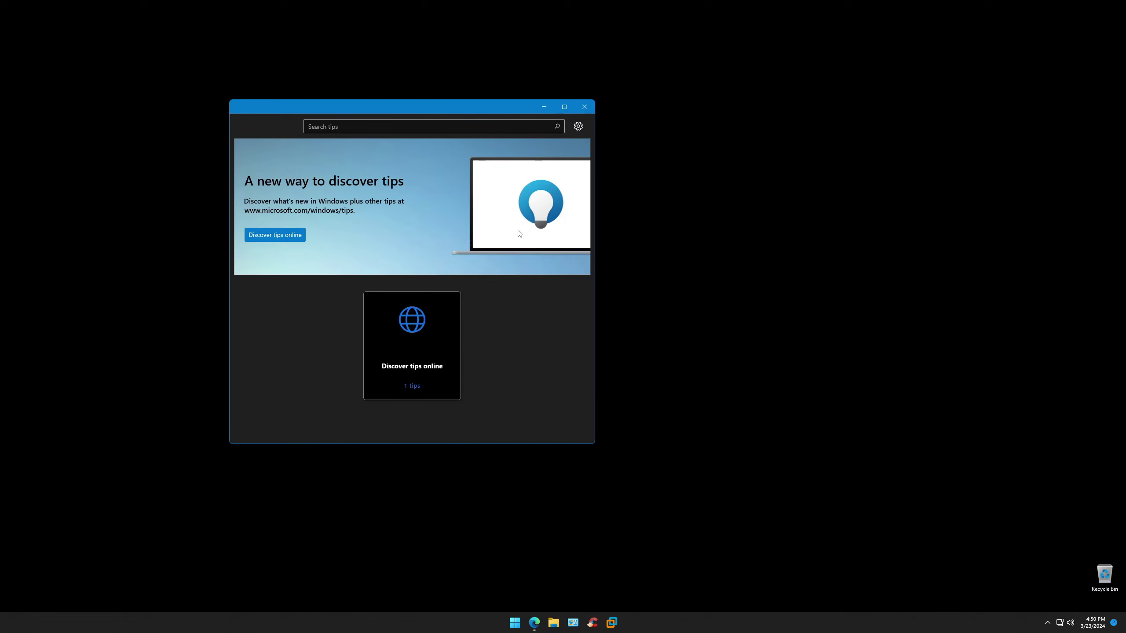
Step: Open Calculator and move its window beside the Tips window, toward the middle of the desktop
{"action": "left_click", "coordinate": [514, 623]}
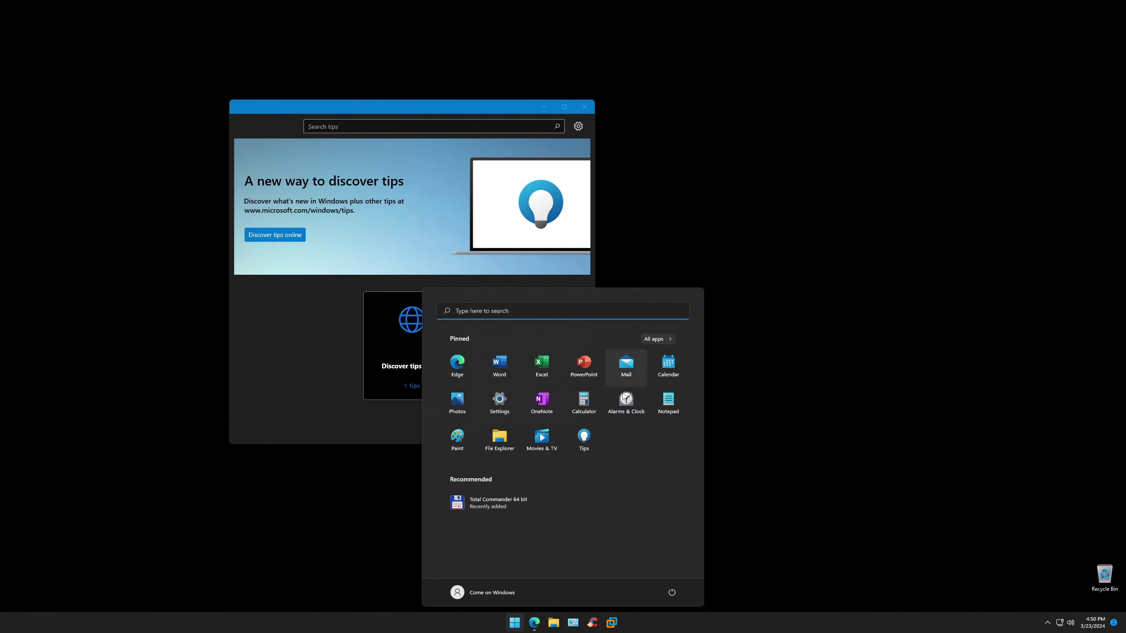
{"action": "left_click", "coordinate": [596, 413]}
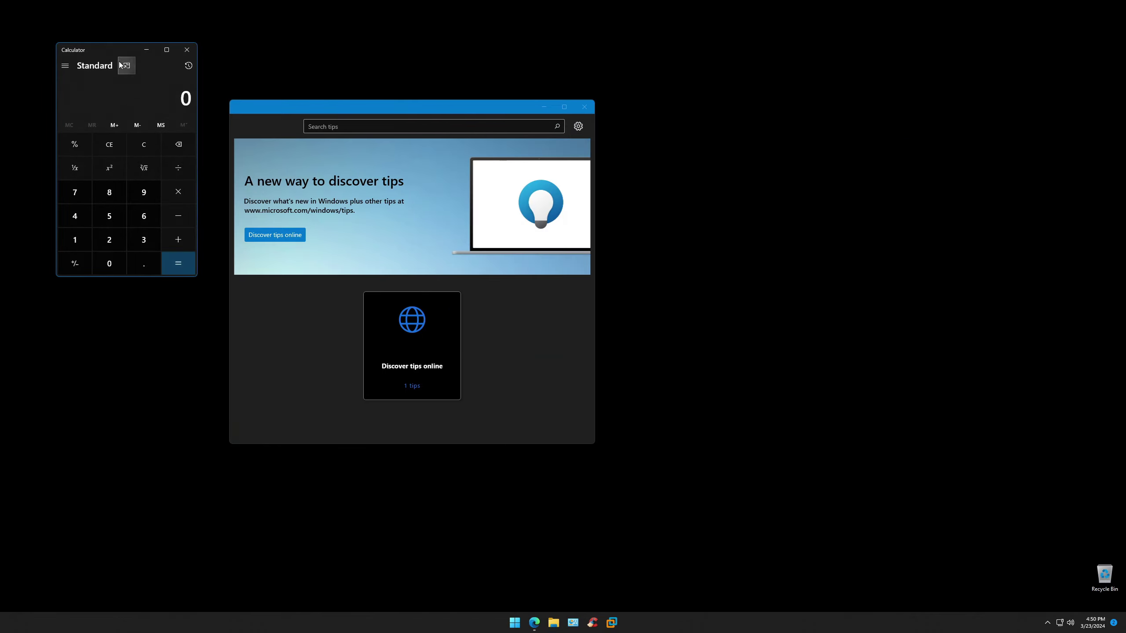
{"action": "left_click_drag", "start_coordinate": [120, 57], "coordinate": [770, 263]}
Step: Calculate 9 × 9 in the standard calculator and clear the result
{"action": "left_click", "coordinate": [793, 395]}
{"action": "left_click", "coordinate": [827, 394]}
{"action": "left_click", "coordinate": [792, 395]}
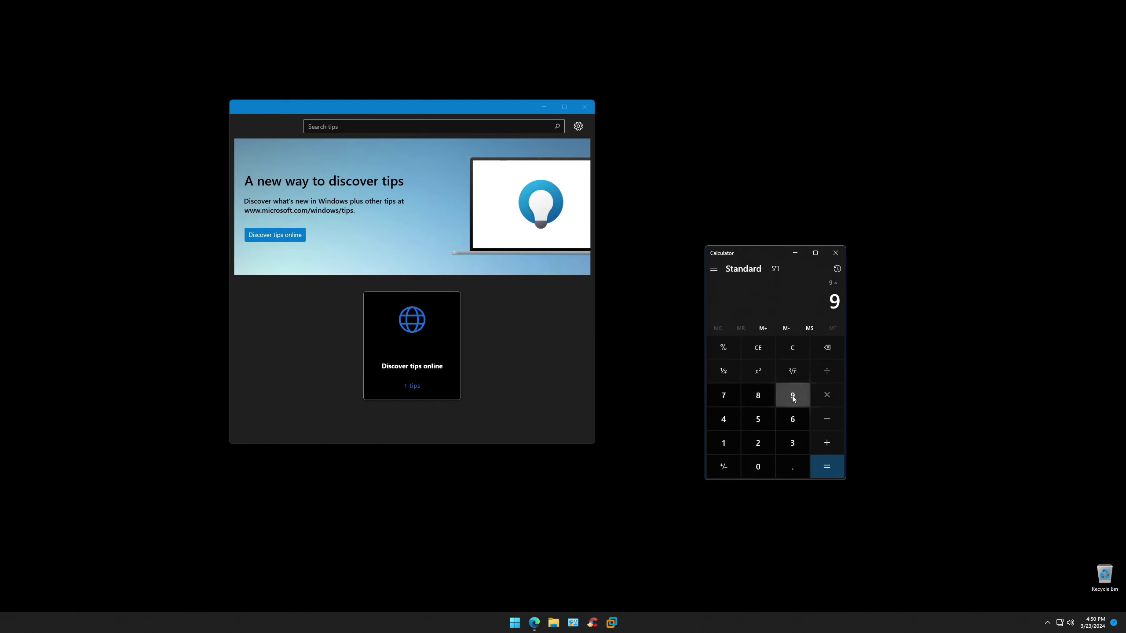
{"action": "left_click", "coordinate": [827, 466]}
{"action": "left_click", "coordinate": [792, 347]}
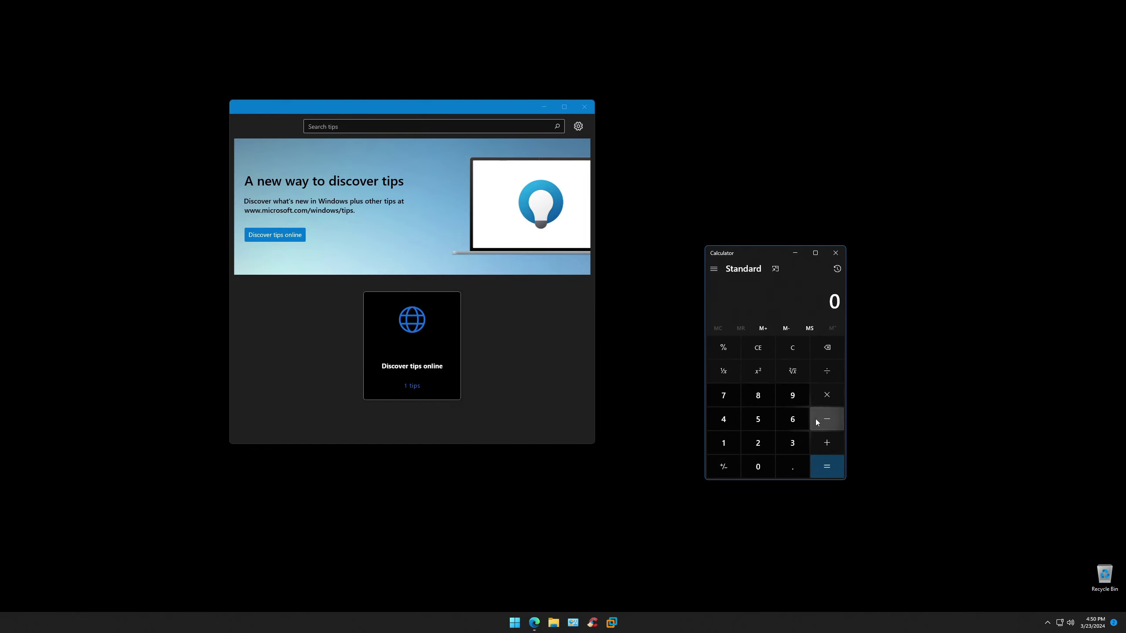
Step: Switch Calculator to Scientific mode, calculate the sine of 5 degrees, and close the app
{"action": "left_click", "coordinate": [714, 269]}
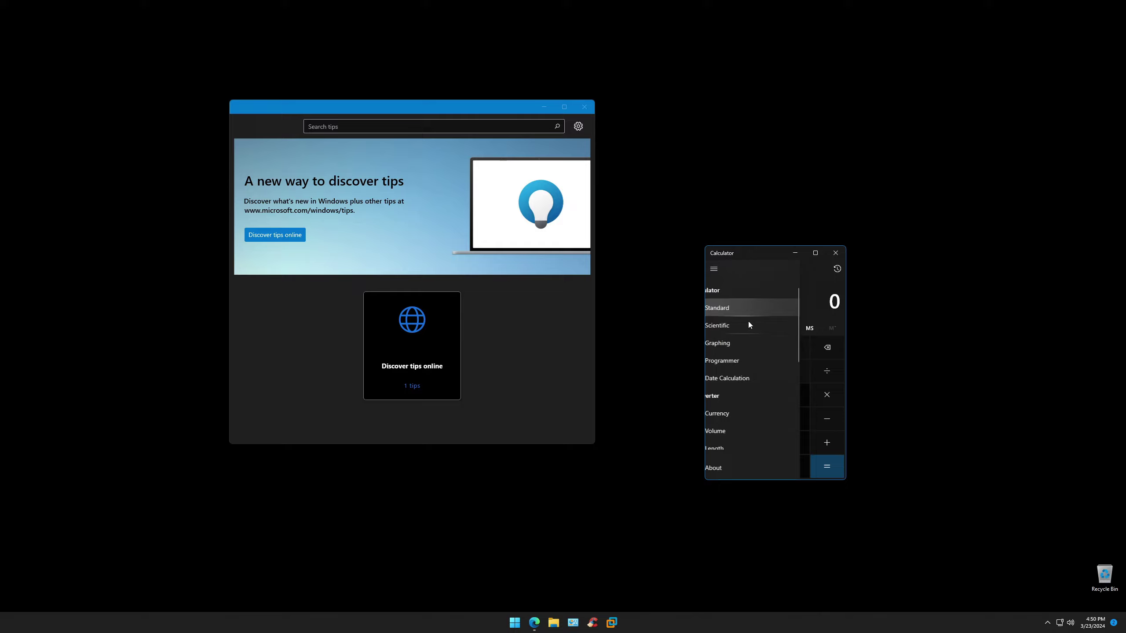
{"action": "left_click", "coordinate": [754, 325]}
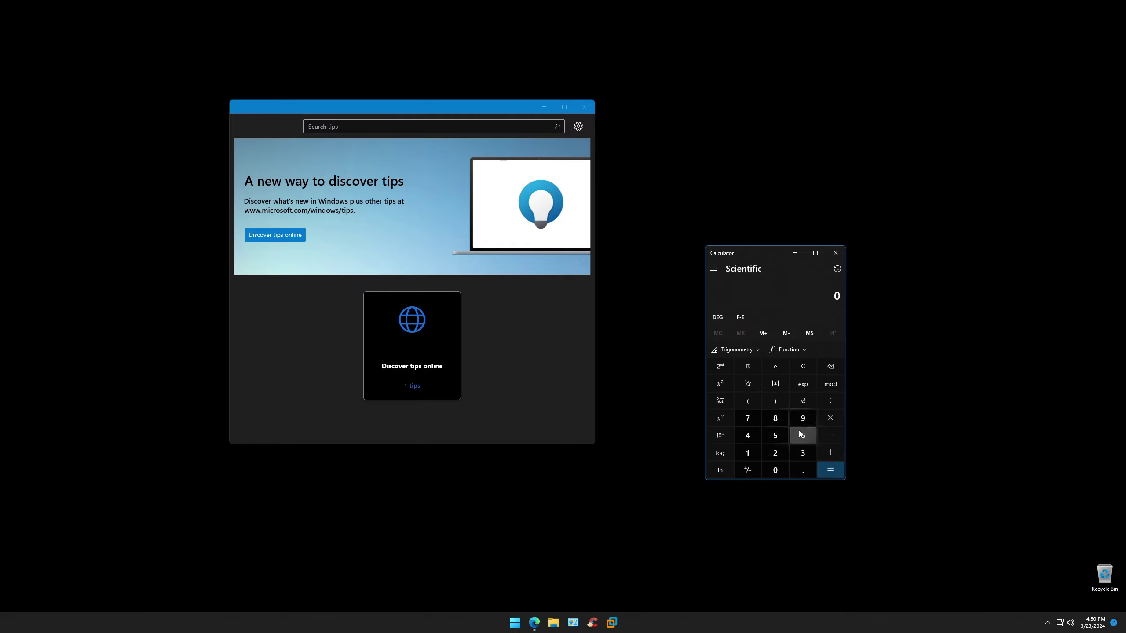
{"action": "left_click", "coordinate": [737, 350]}
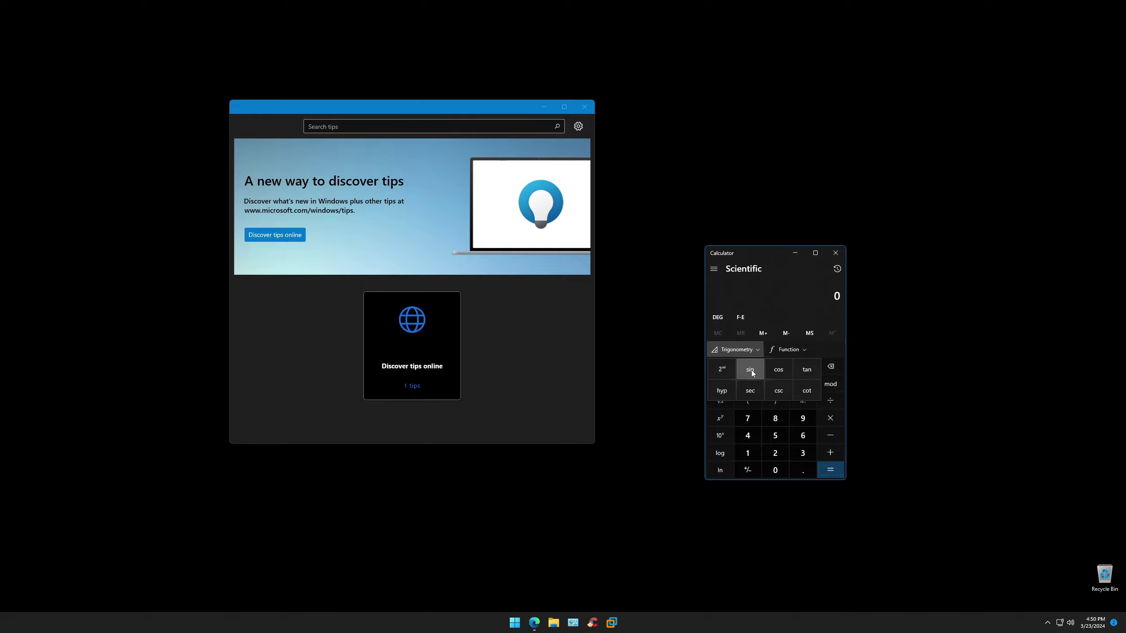
{"action": "left_click", "coordinate": [776, 437]}
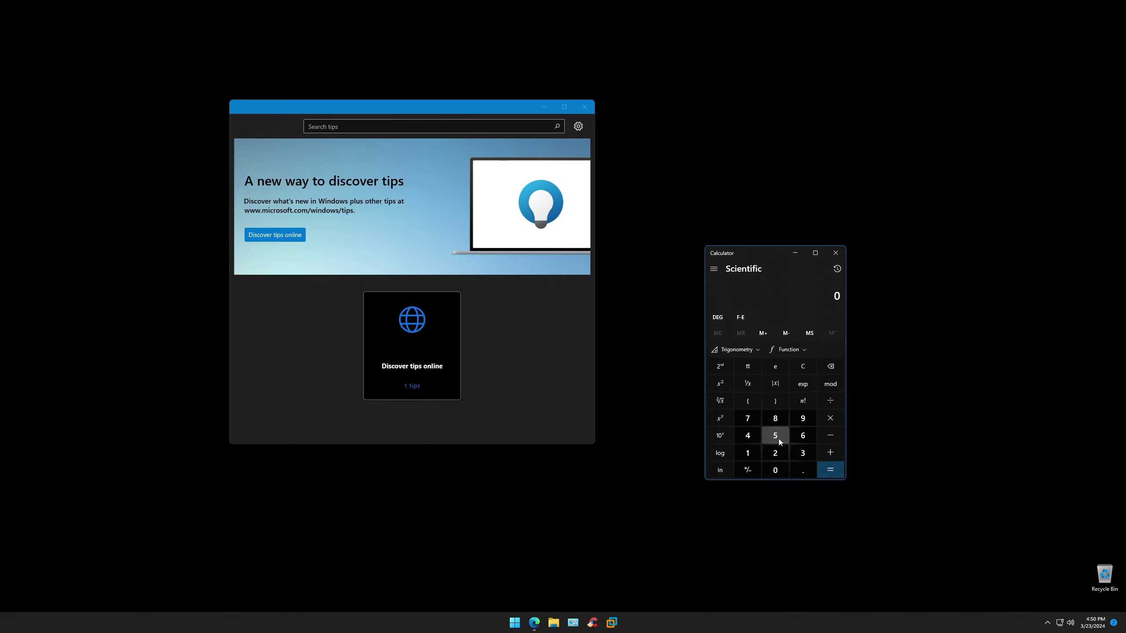
{"action": "key", "text": "5"}
{"action": "left_click", "coordinate": [737, 353]}
{"action": "left_click", "coordinate": [746, 372]}
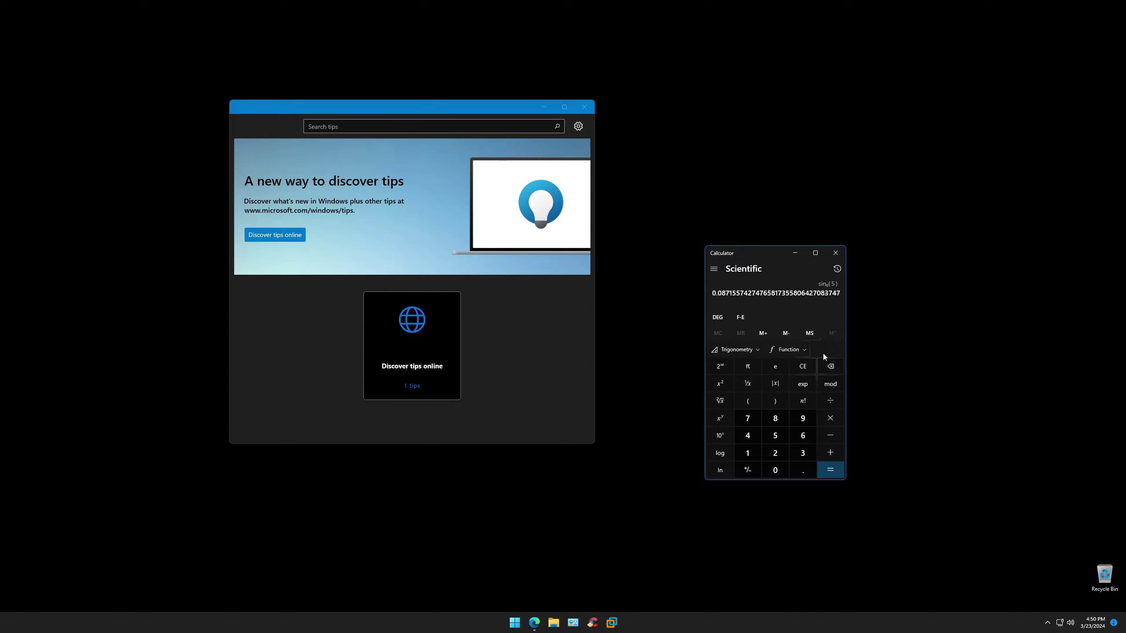
{"action": "left_click", "coordinate": [835, 253]}
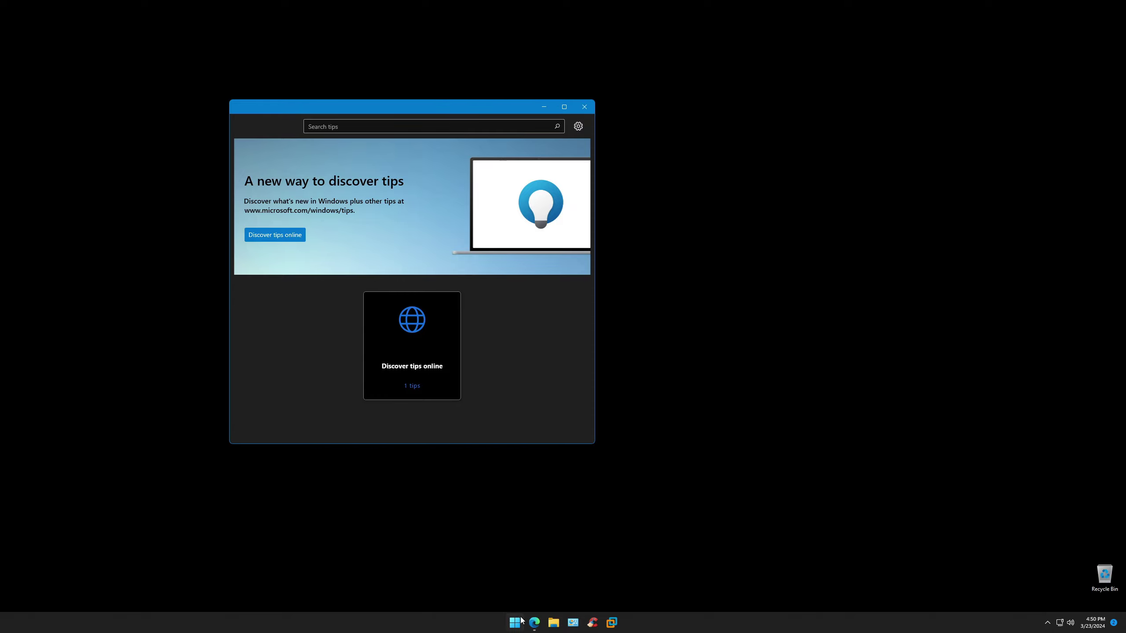
Step: Try to start Alarms & Clock, close its window, and close the Tips app as well
{"action": "key", "text": "super"}
{"action": "left_click", "coordinate": [625, 399]}
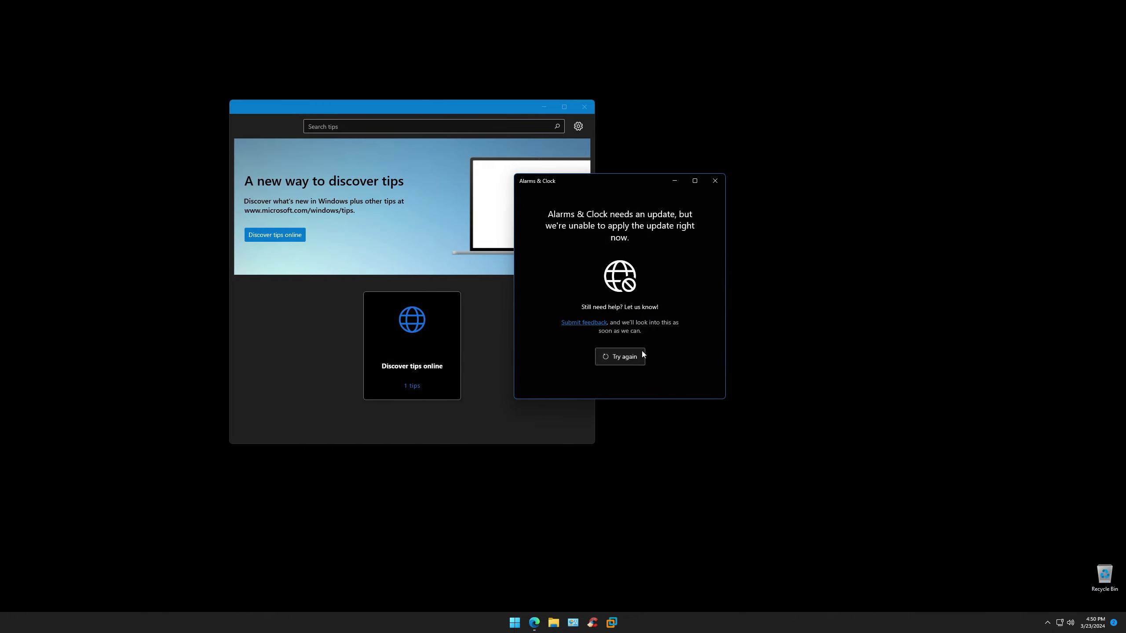
{"action": "left_click", "coordinate": [715, 181]}
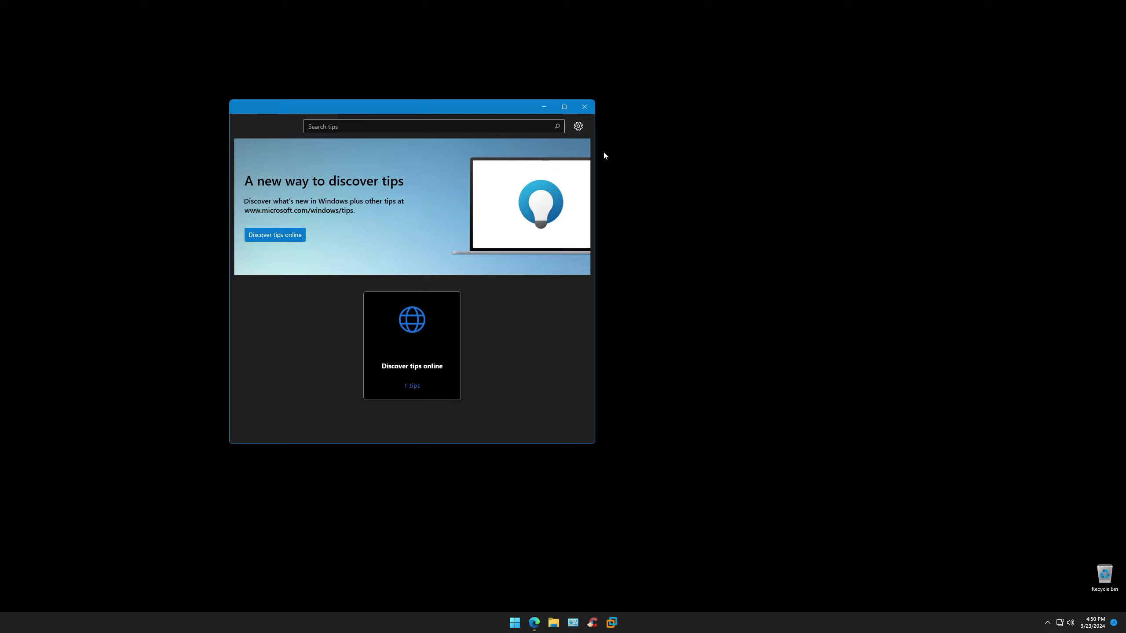
{"action": "left_click", "coordinate": [584, 107]}
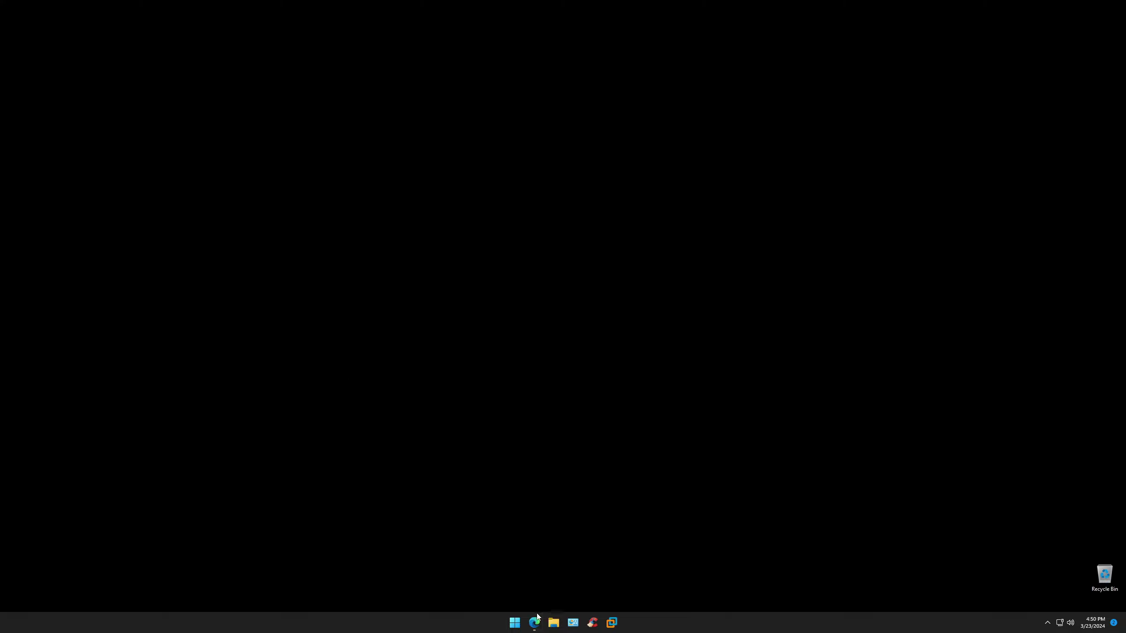
Step: Run winver, move the About Windows dialog toward the middle of the desktop to read the version details, and close it
{"action": "key", "text": "super"}
{"action": "left_click", "coordinate": [788, 435]}
{"action": "key", "text": "super+r"}
{"action": "type", "text": "win"}
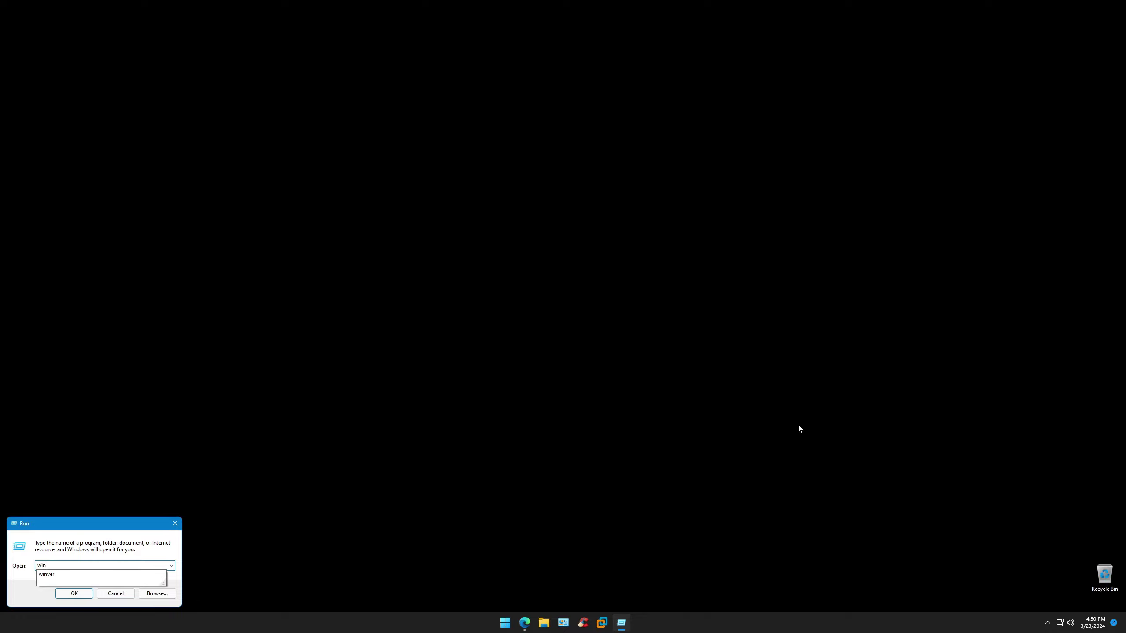
{"action": "type", "text": "ver"}
{"action": "key", "text": "Return"}
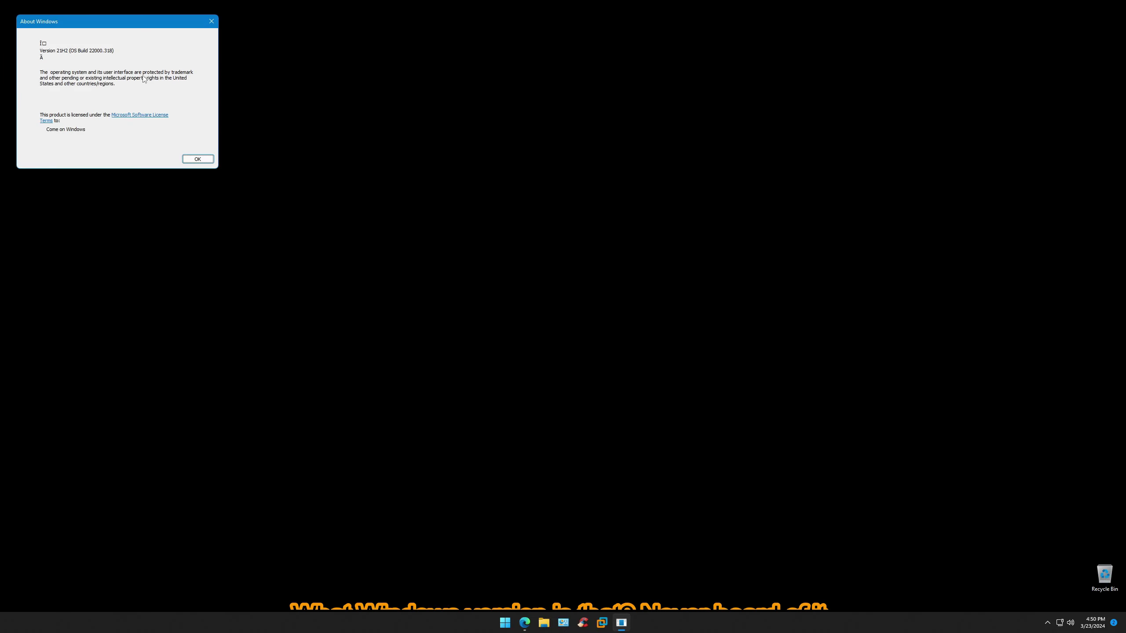
{"action": "left_click_drag", "start_coordinate": [108, 27], "coordinate": [526, 193]}
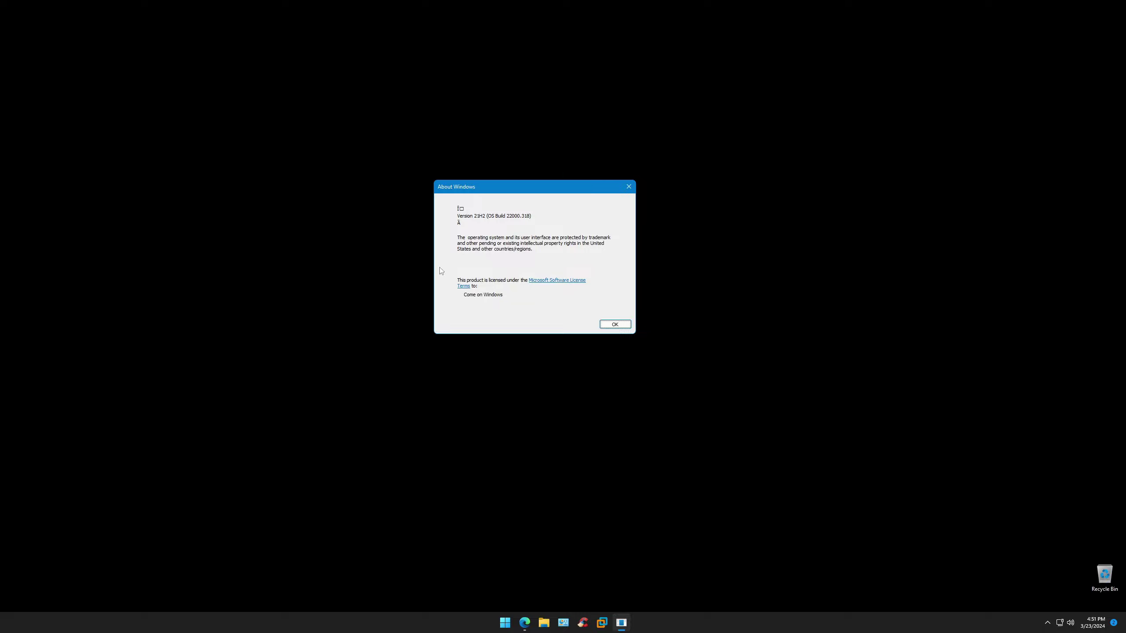
{"action": "left_click", "coordinate": [615, 324]}
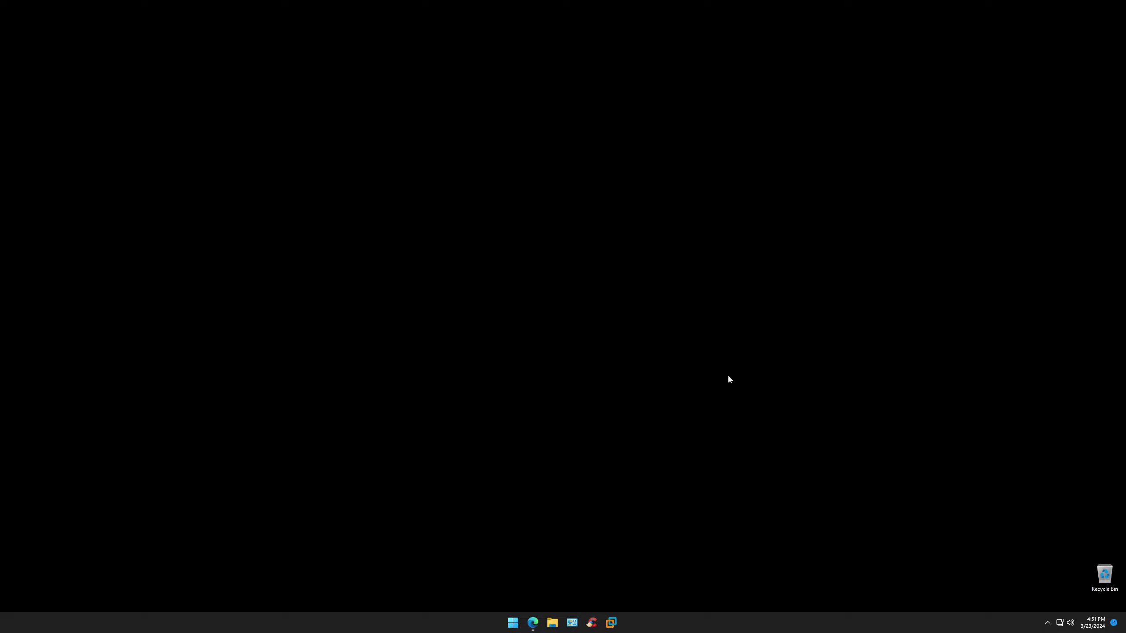
Step: Launch Task Manager from the Run dialog and move its window to the middle of the desktop
{"action": "key", "text": "super+r"}
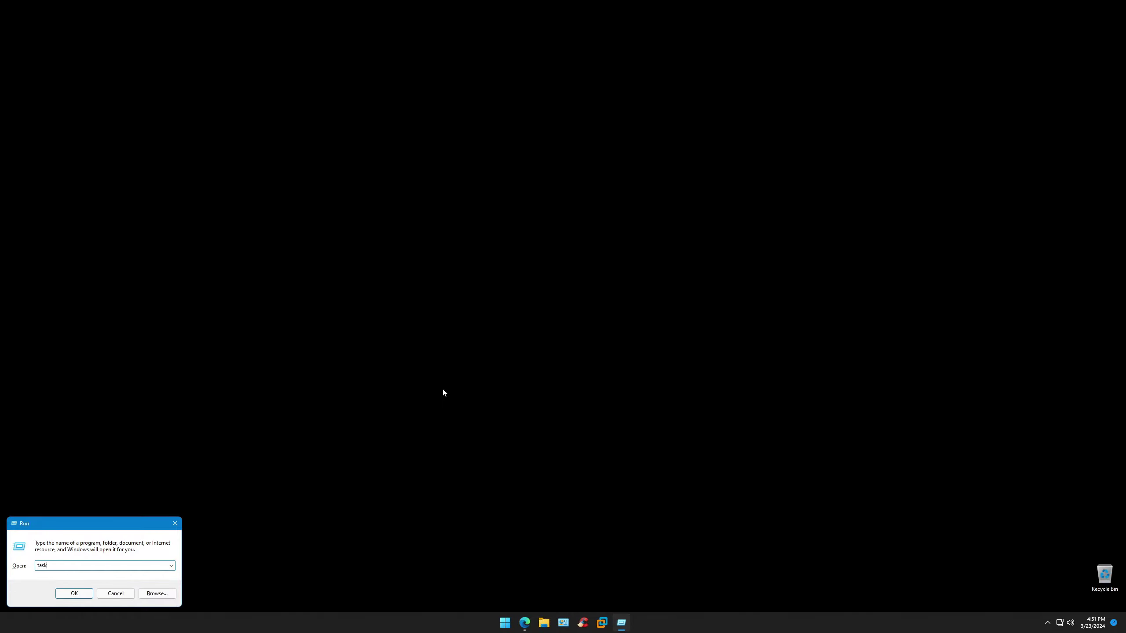
{"action": "key", "text": "Return"}
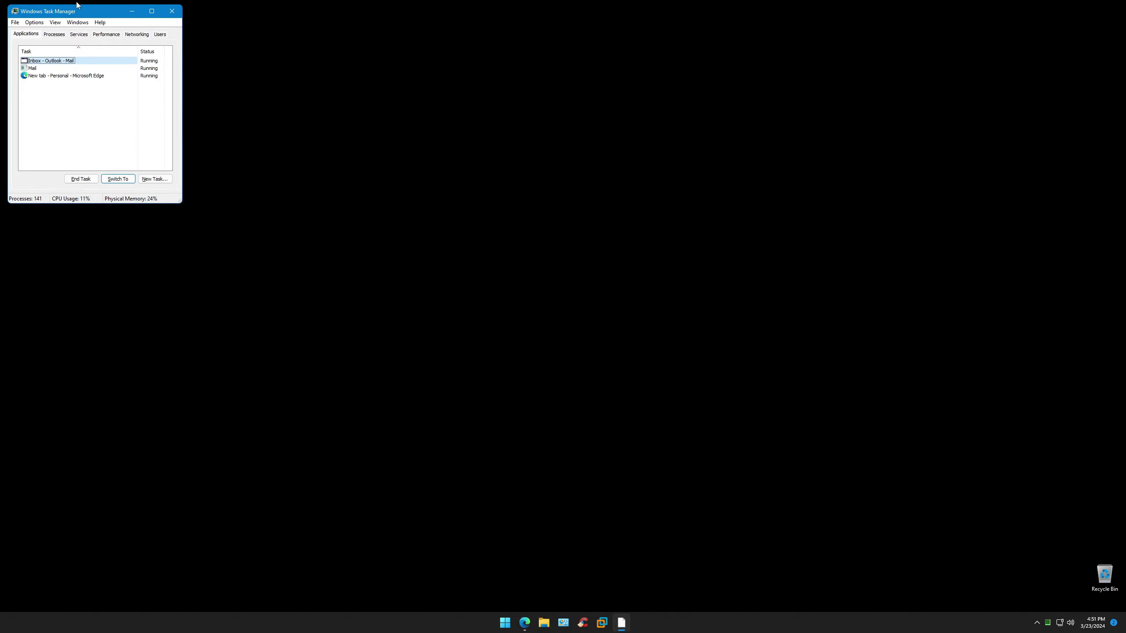
{"action": "left_click_drag", "start_coordinate": [76, 5], "coordinate": [547, 190]}
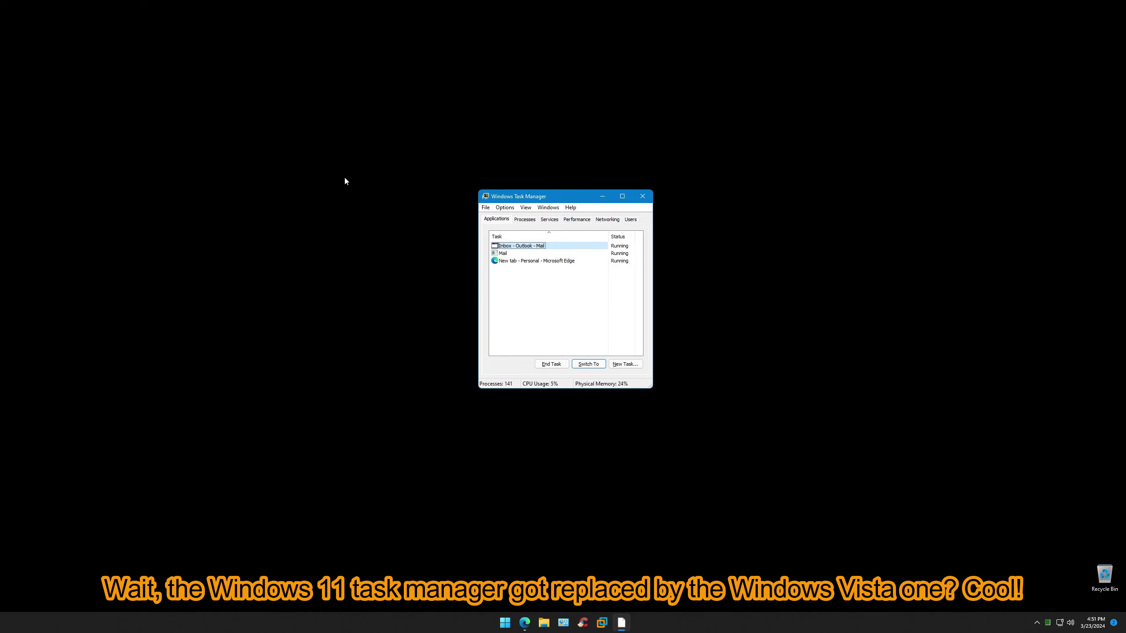
Step: View Task Manager's Processes, Services and Performance pages and shift the window slightly aside
{"action": "left_click", "coordinate": [528, 220]}
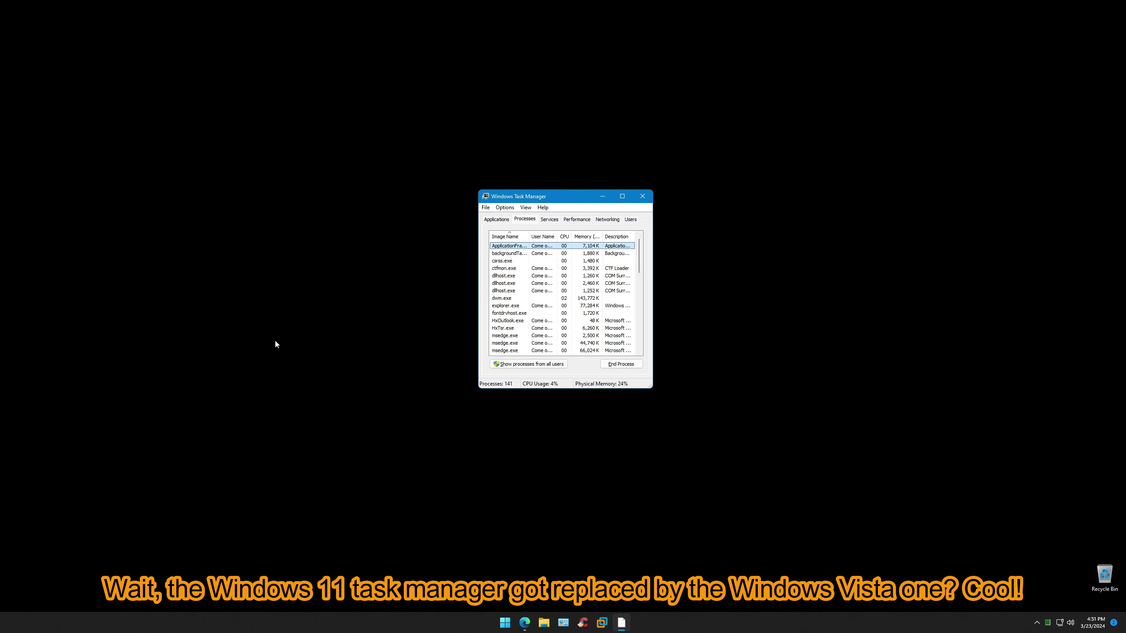
{"action": "left_click", "coordinate": [550, 221]}
{"action": "left_click", "coordinate": [575, 221]}
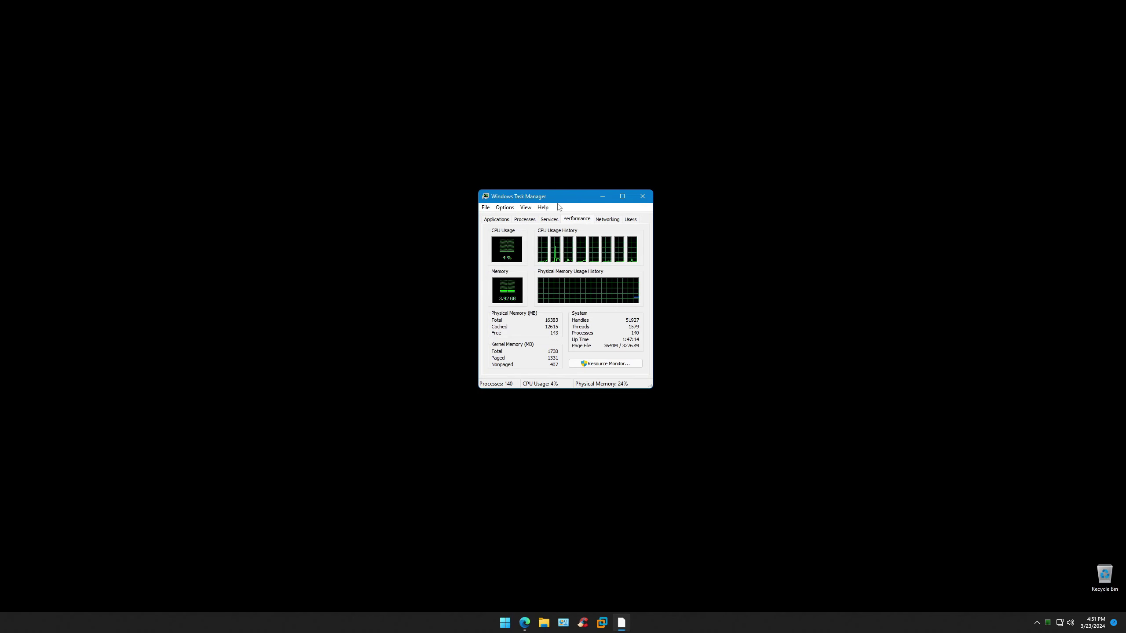
{"action": "left_click_drag", "start_coordinate": [533, 197], "coordinate": [617, 186]}
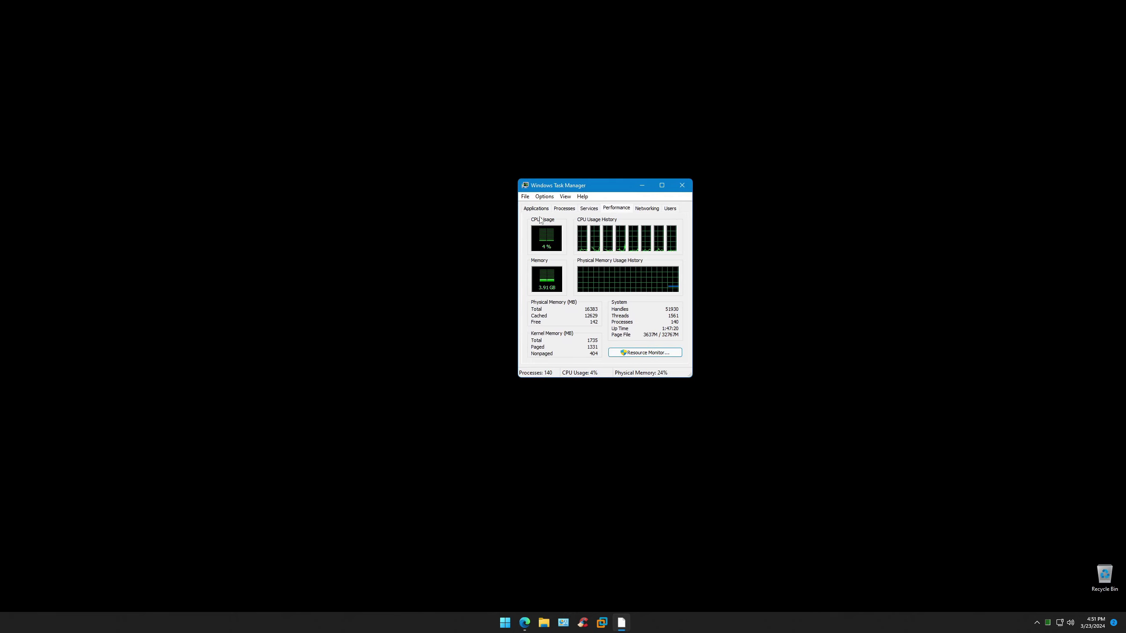
{"action": "left_click", "coordinate": [544, 196]}
{"action": "left_click", "coordinate": [546, 197]}
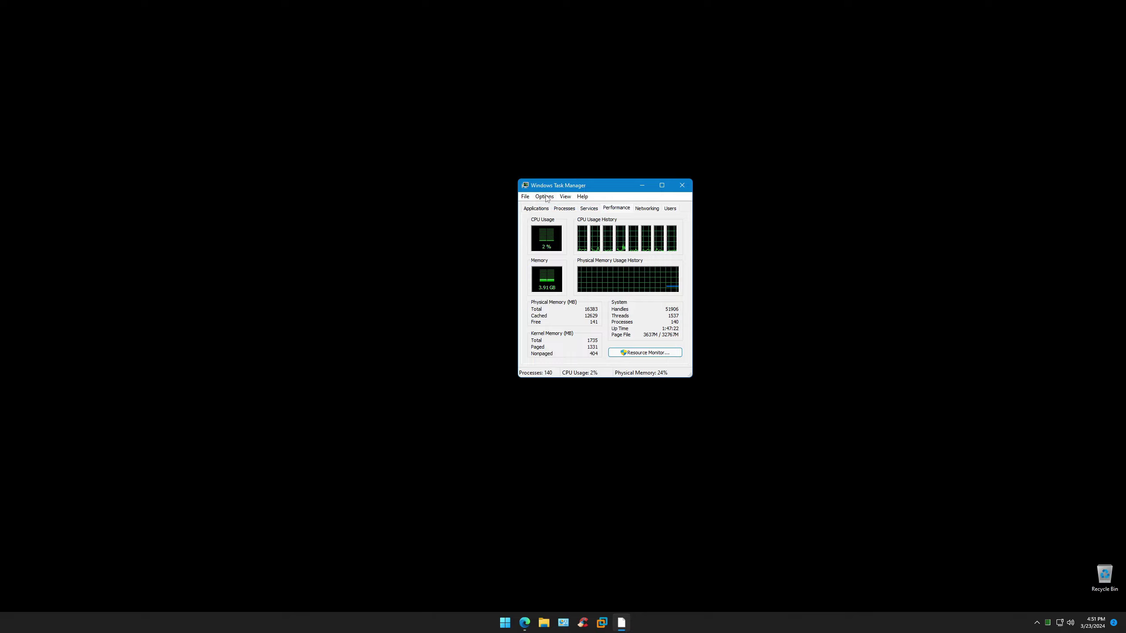
{"action": "left_click", "coordinate": [545, 197]}
{"action": "left_click", "coordinate": [544, 196]}
{"action": "left_click", "coordinate": [525, 197]}
{"action": "left_click", "coordinate": [598, 195]}
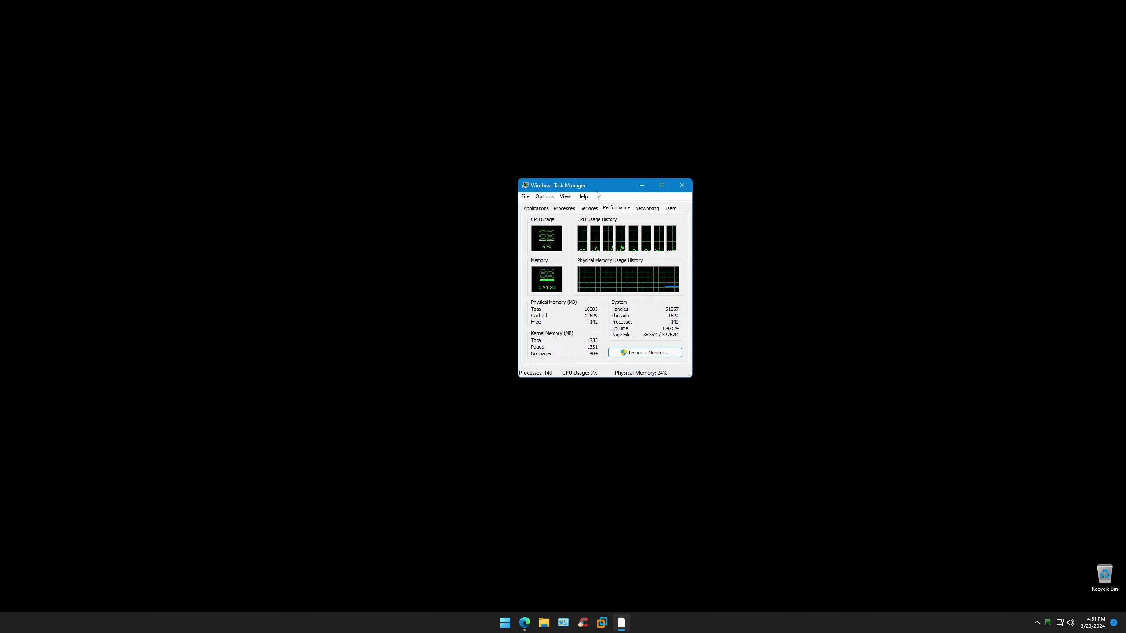
Step: Check the version details in About Windows Task Manager, dismiss them, and close Task Manager
{"action": "left_click_drag", "start_coordinate": [597, 193], "coordinate": [426, 284]}
{"action": "left_click", "coordinate": [560, 215]}
{"action": "left_click", "coordinate": [567, 239]}
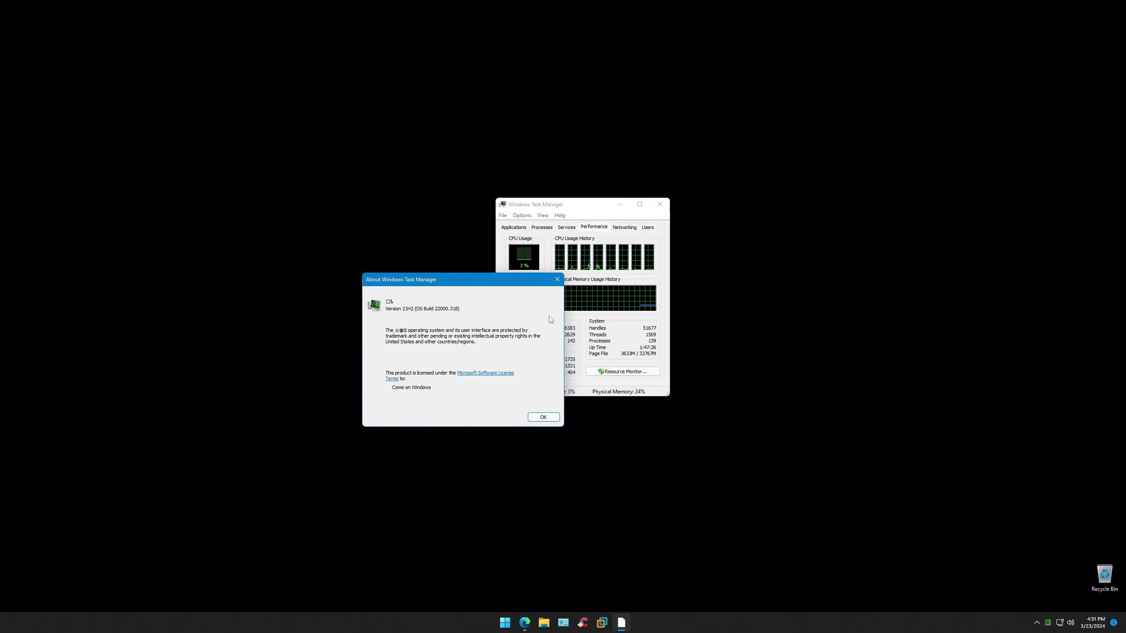
{"action": "left_click", "coordinate": [544, 419]}
{"action": "left_click_drag", "start_coordinate": [519, 204], "coordinate": [578, 240]}
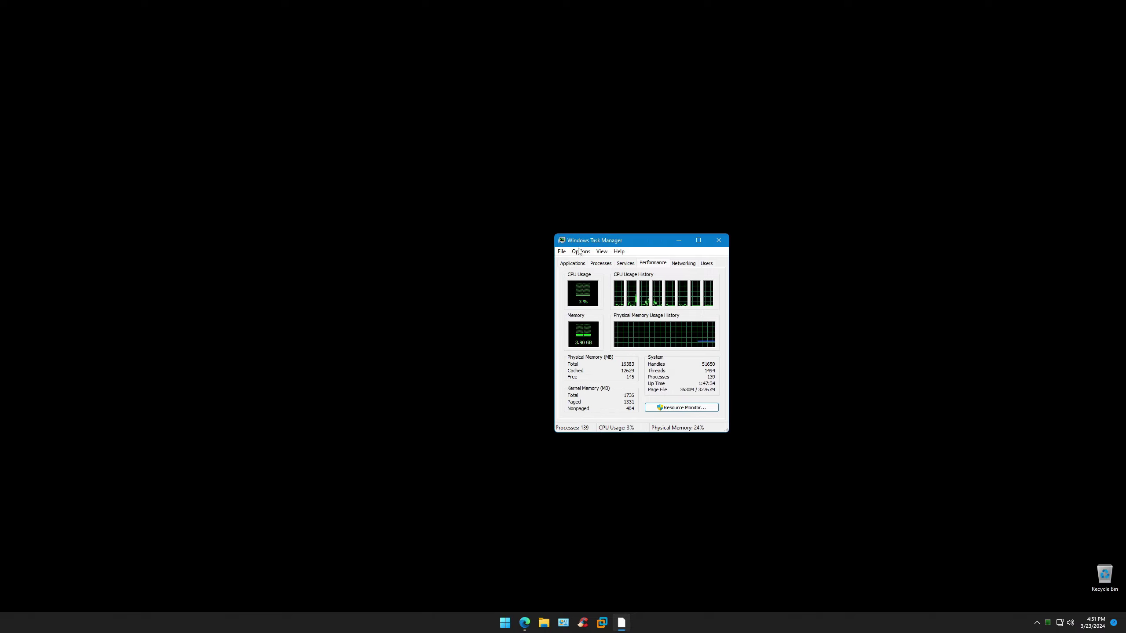
{"action": "key", "text": "alt+F4"}
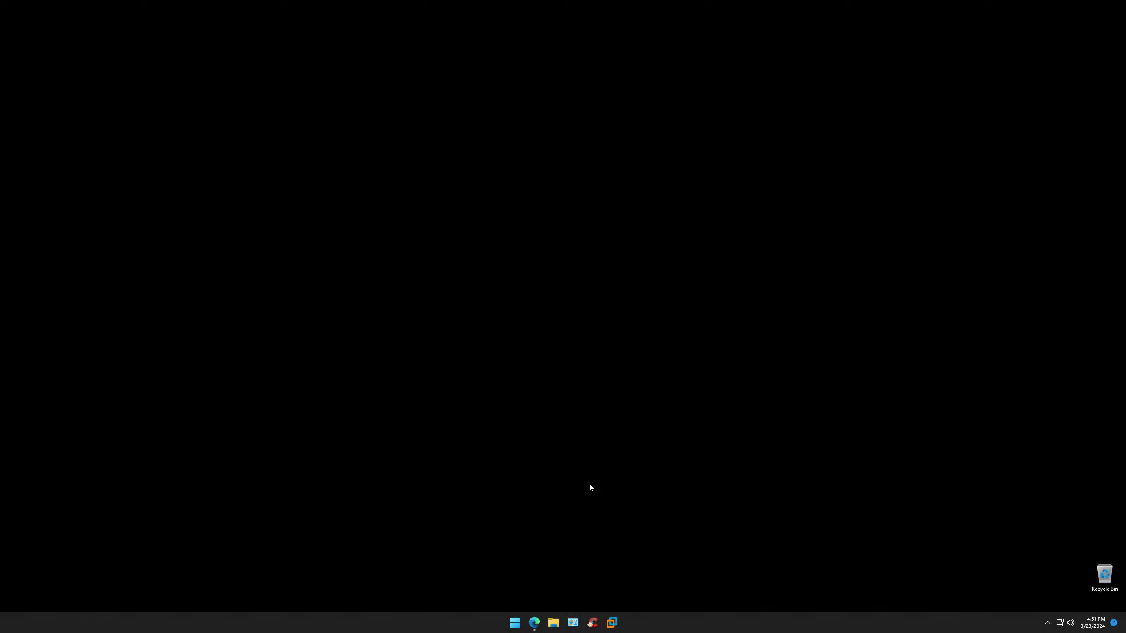
{"action": "key", "text": "super+r"}
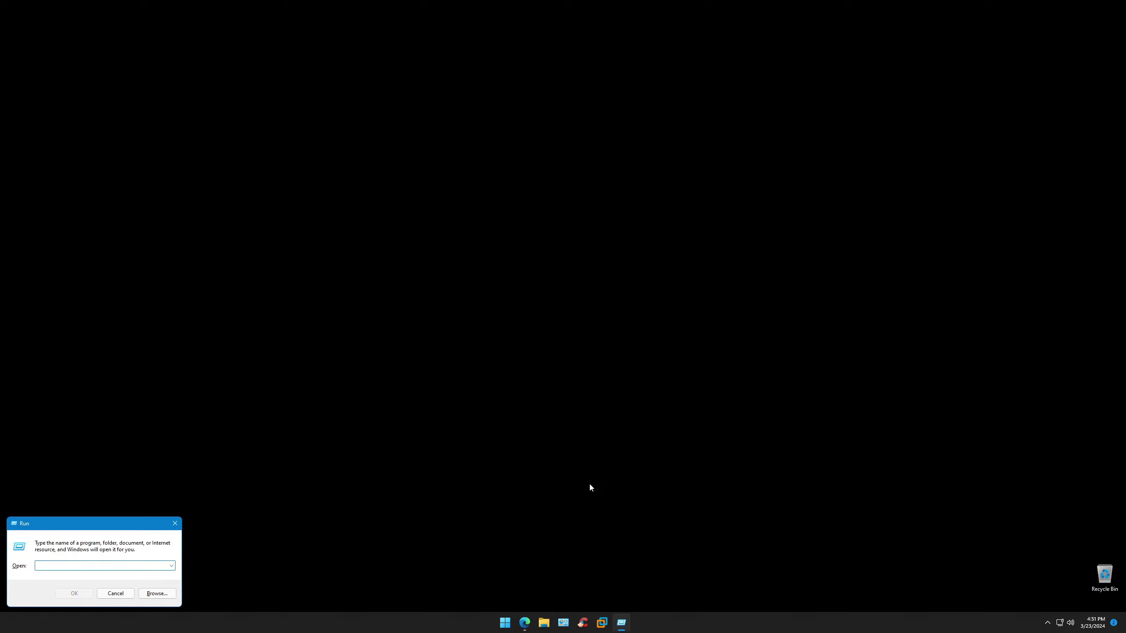
{"action": "key", "text": "super"}
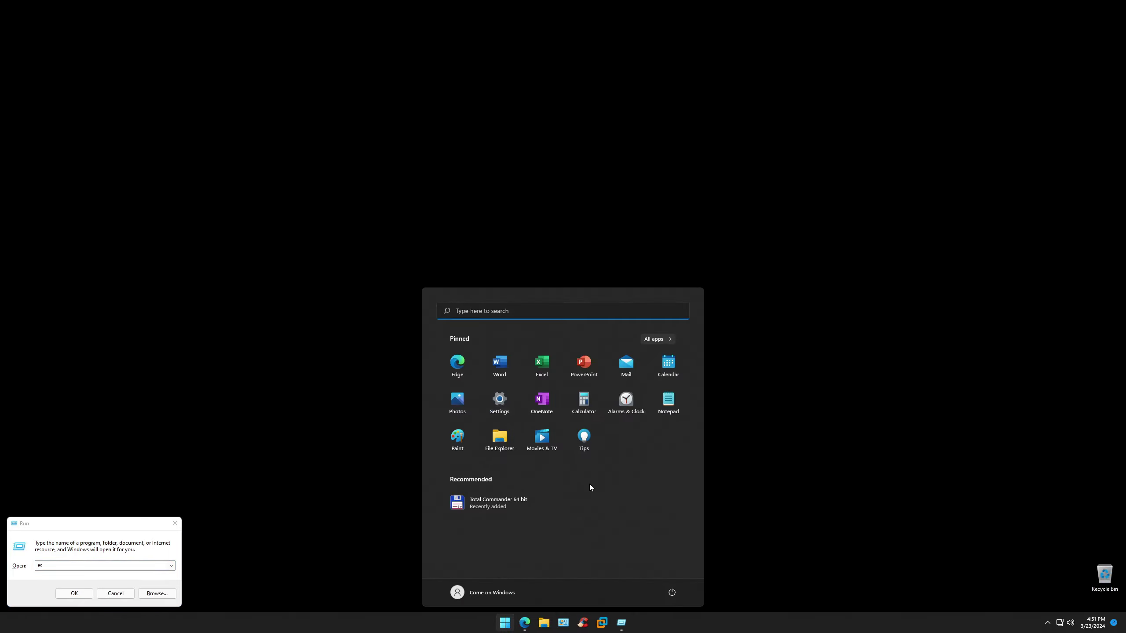
{"action": "type", "text": "explorer"}
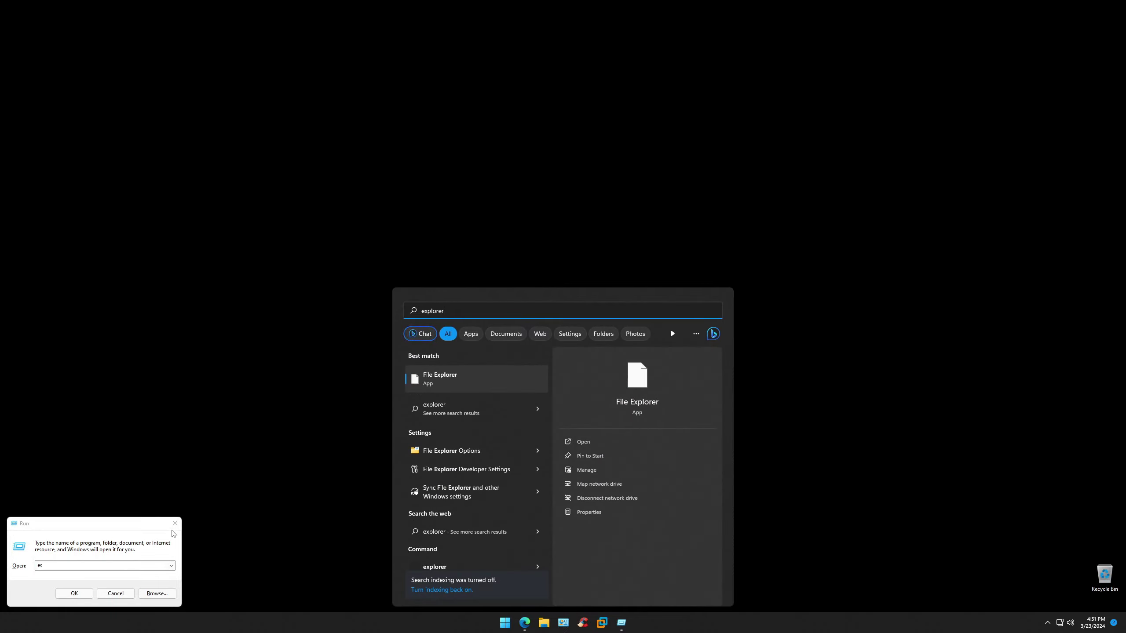
{"action": "left_click", "coordinate": [175, 524]}
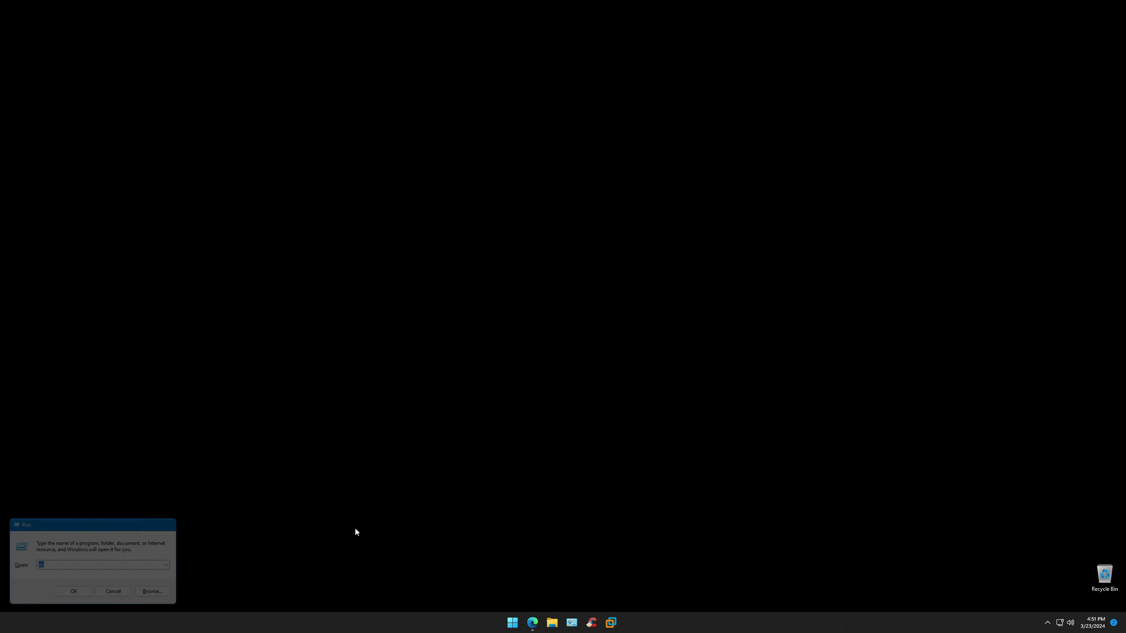
Step: Search Windows for File Explorer and show the details of the File Explorer Options result
{"action": "left_click", "coordinate": [510, 624]}
{"action": "type", "text": "file"}
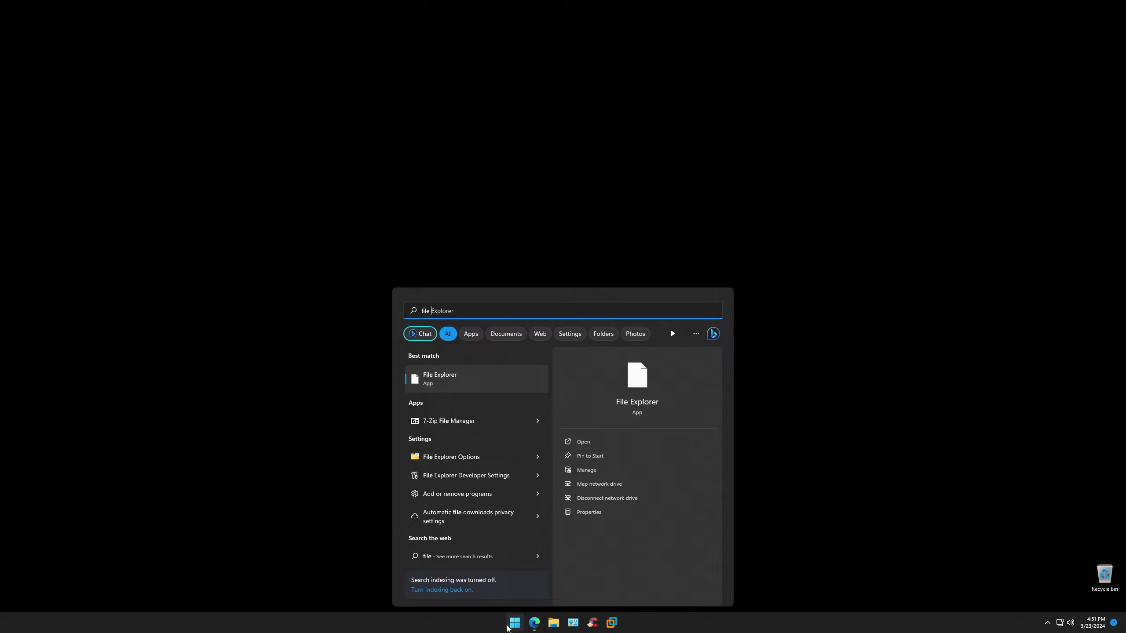
{"action": "type", "text": " explorer\\"}
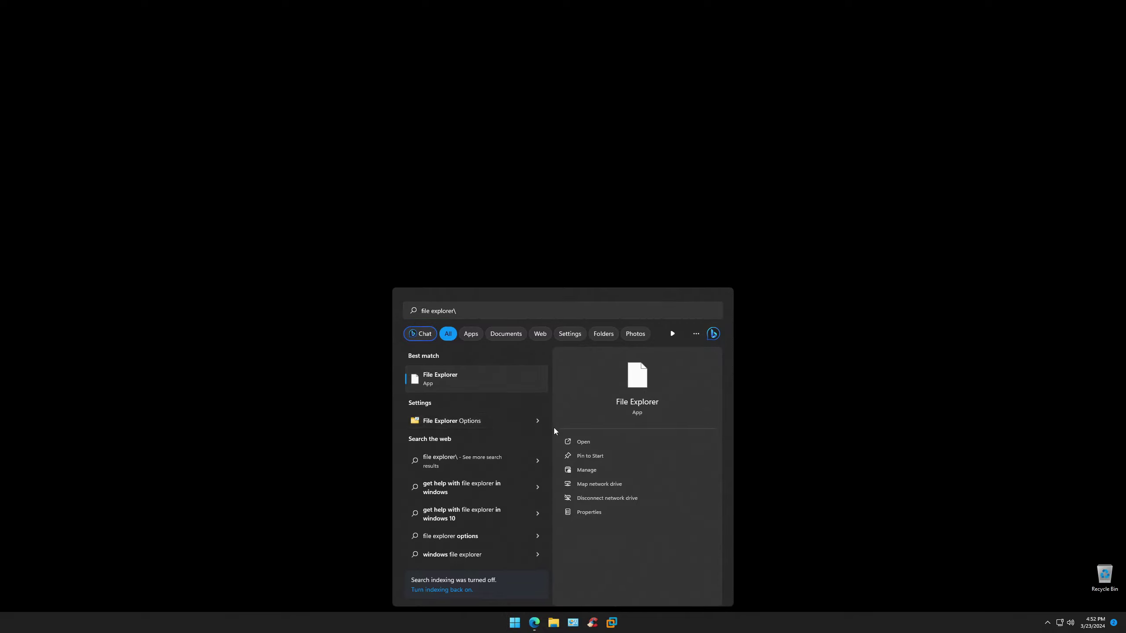
{"action": "left_click", "coordinate": [538, 421]}
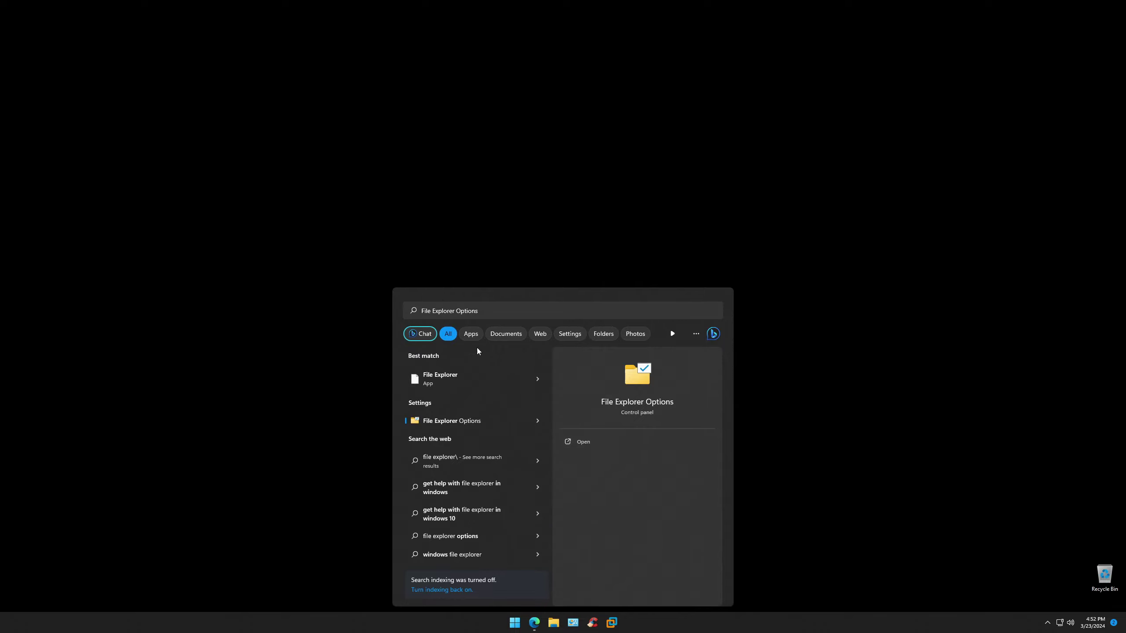
Step: Search Windows for Control Panel, try to open it, and decline removing the item
{"action": "key", "text": "ctrl+a"}
{"action": "type", "text": "control \\"}
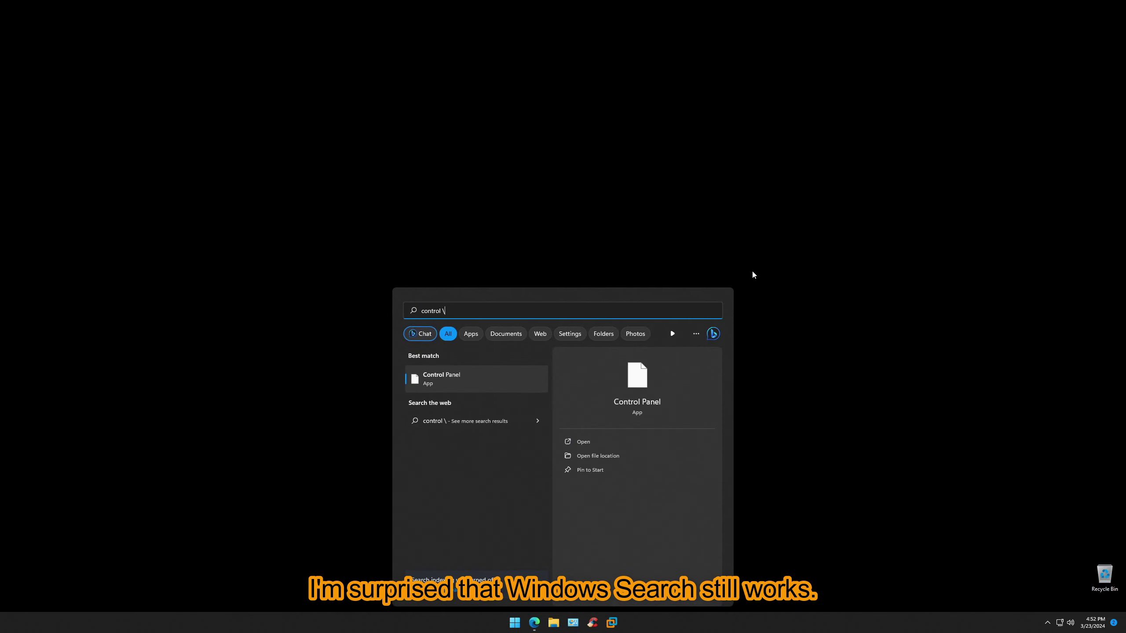
{"action": "key", "text": "Return"}
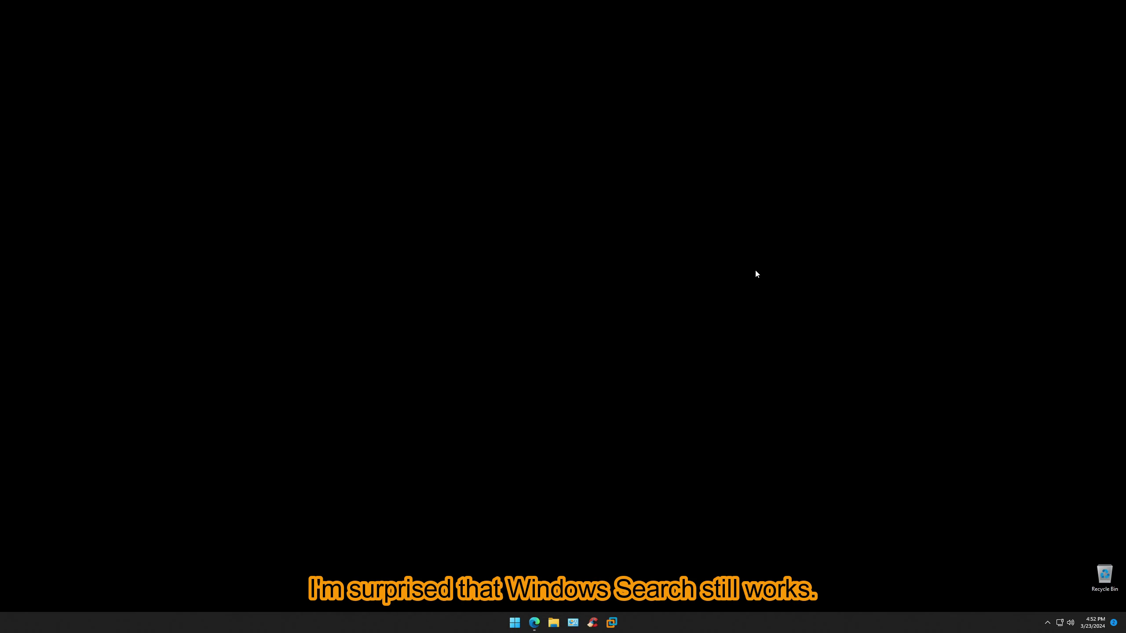
{"action": "left_click", "coordinate": [615, 316]}
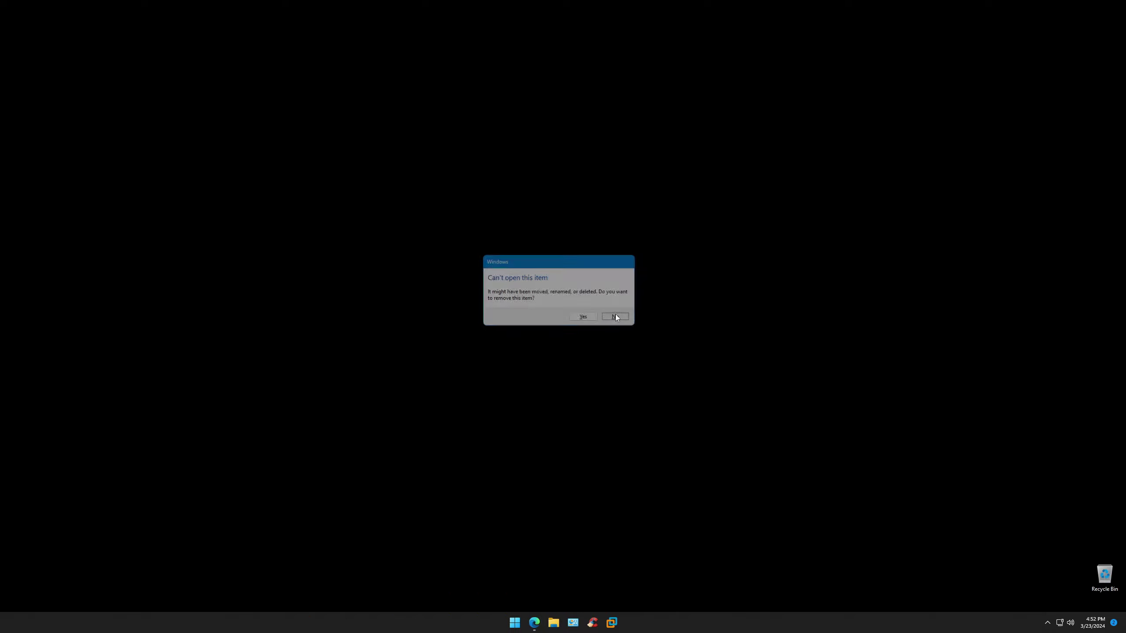
Step: Launch Control Panel through the Run dialog and move its window toward the upper part of the desktop
{"action": "key", "text": "super+r"}
{"action": "type", "text": "co"}
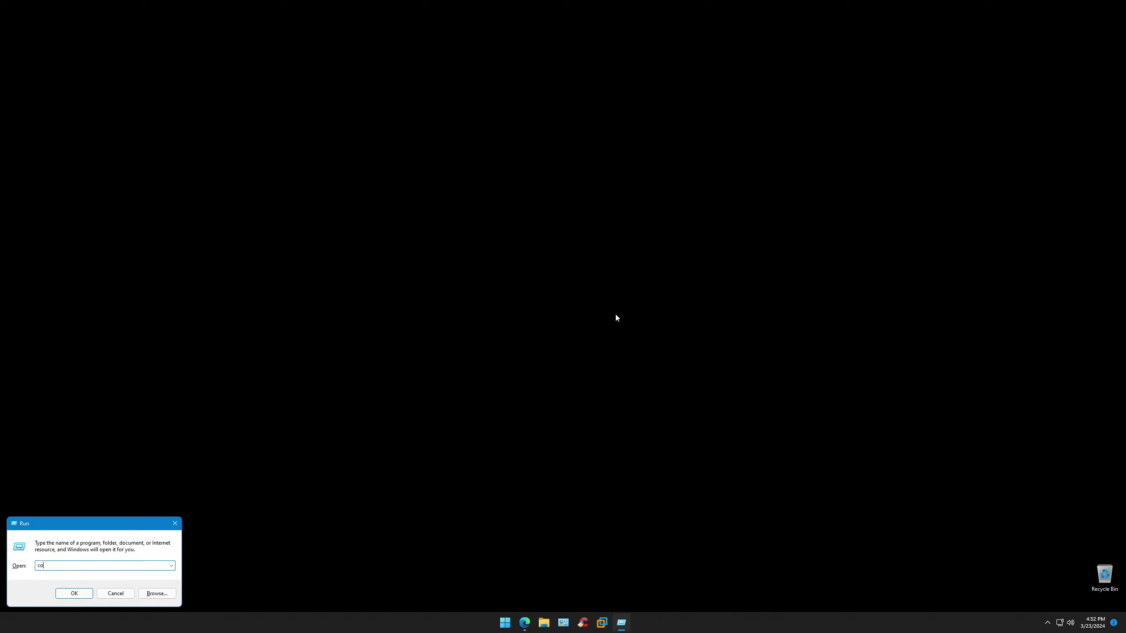
{"action": "key", "text": "Return"}
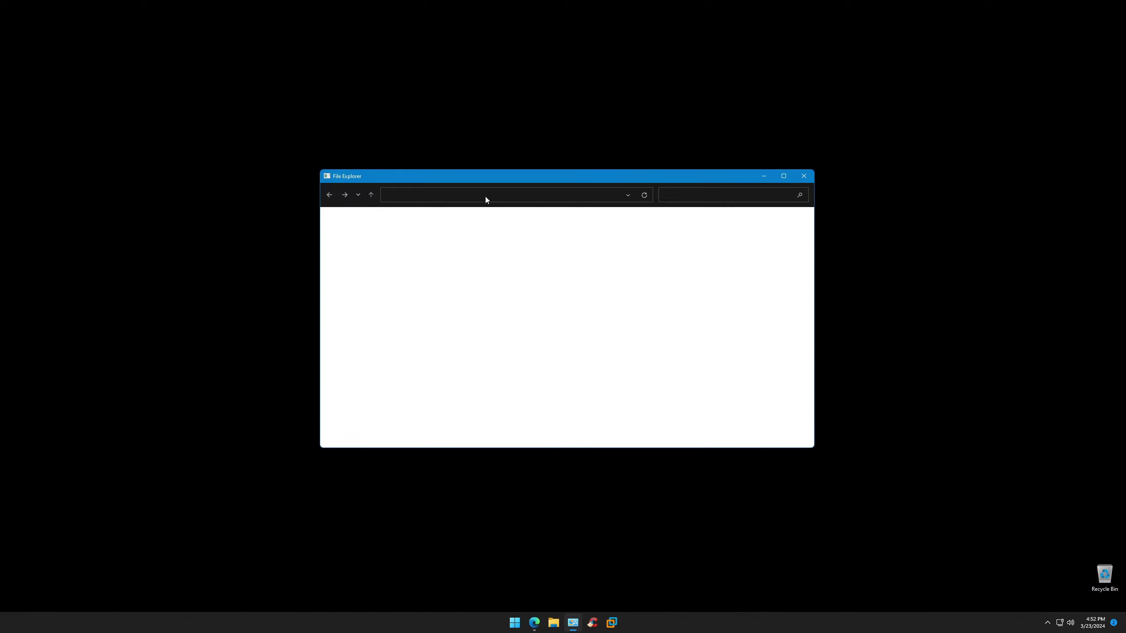
{"action": "left_click_drag", "start_coordinate": [492, 185], "coordinate": [663, 36]}
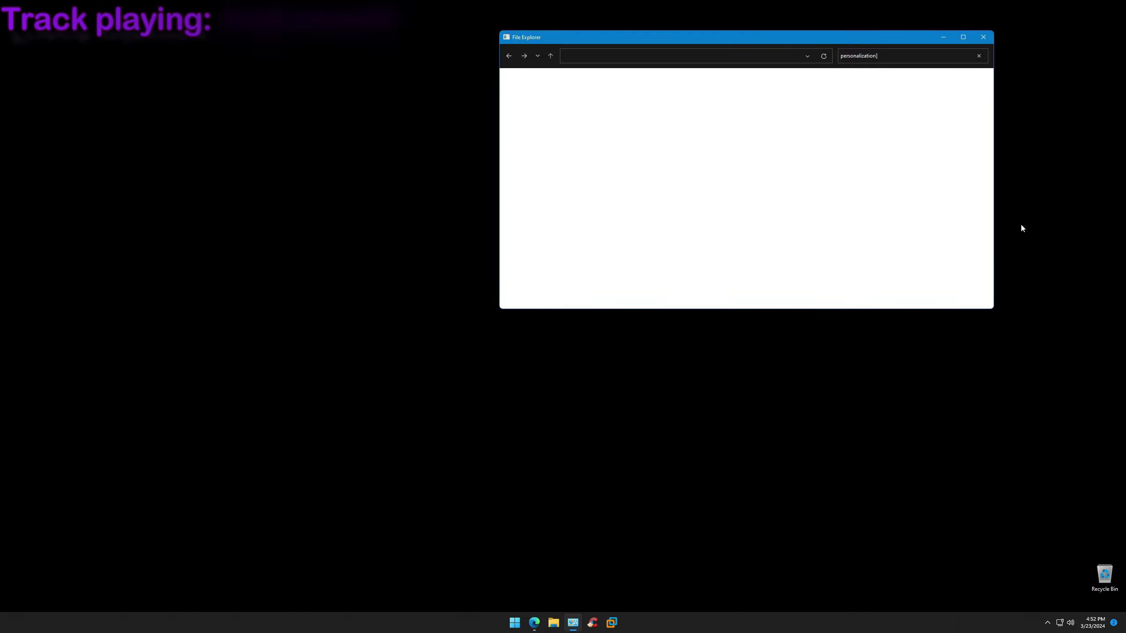
Step: Run explorer, dismiss the location error, shift the new File Explorer window slightly aside, and show This PC
{"action": "key", "text": "super+r"}
{"action": "type", "text": "expl"}
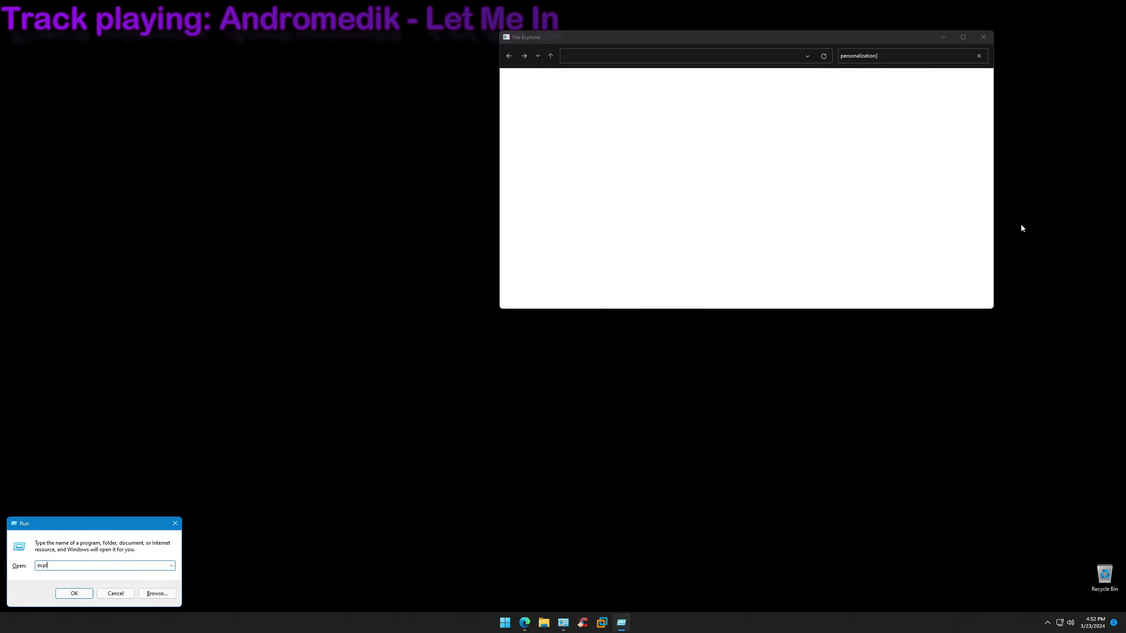
{"action": "type", "text": "orer"}
{"action": "key", "text": "Return"}
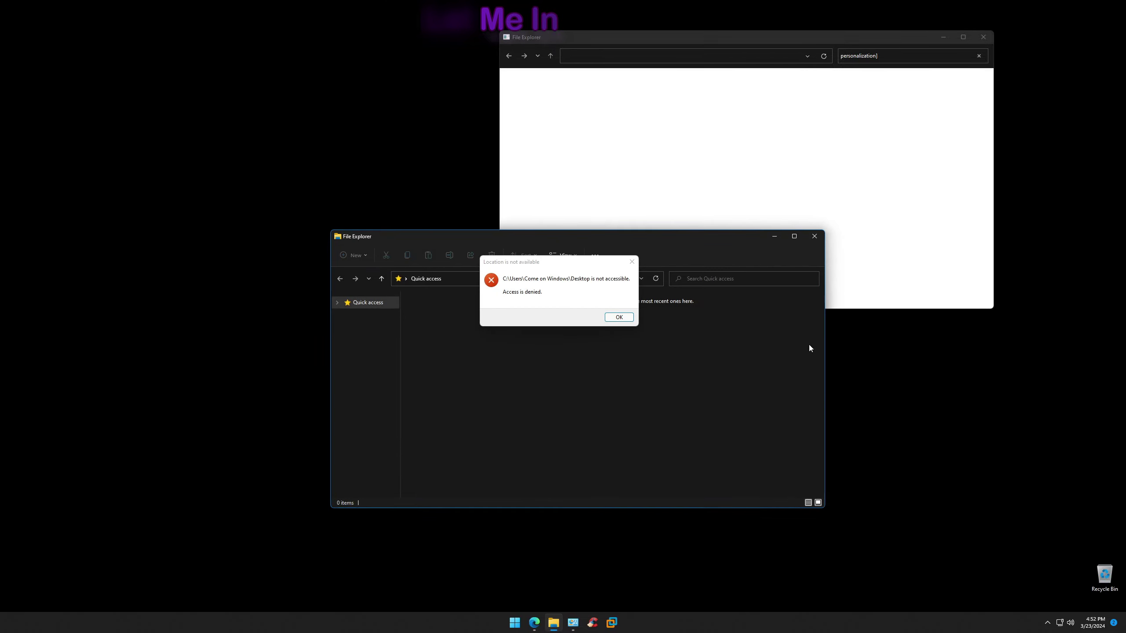
{"action": "left_click", "coordinate": [619, 317]}
{"action": "left_click_drag", "start_coordinate": [529, 238], "coordinate": [483, 244]}
{"action": "left_click", "coordinate": [314, 327]}
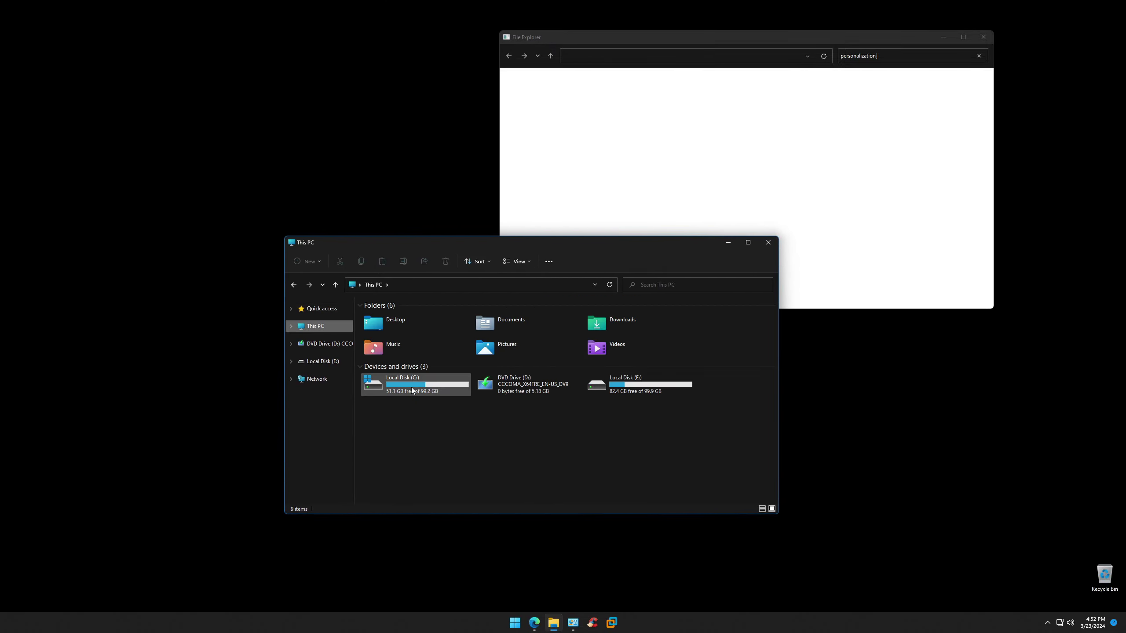
Step: Check the properties of Local Disk (C:), moving the dialog to the middle of the File Explorer window, and close them
{"action": "left_click", "coordinate": [416, 384]}
{"action": "right_click", "coordinate": [406, 389]}
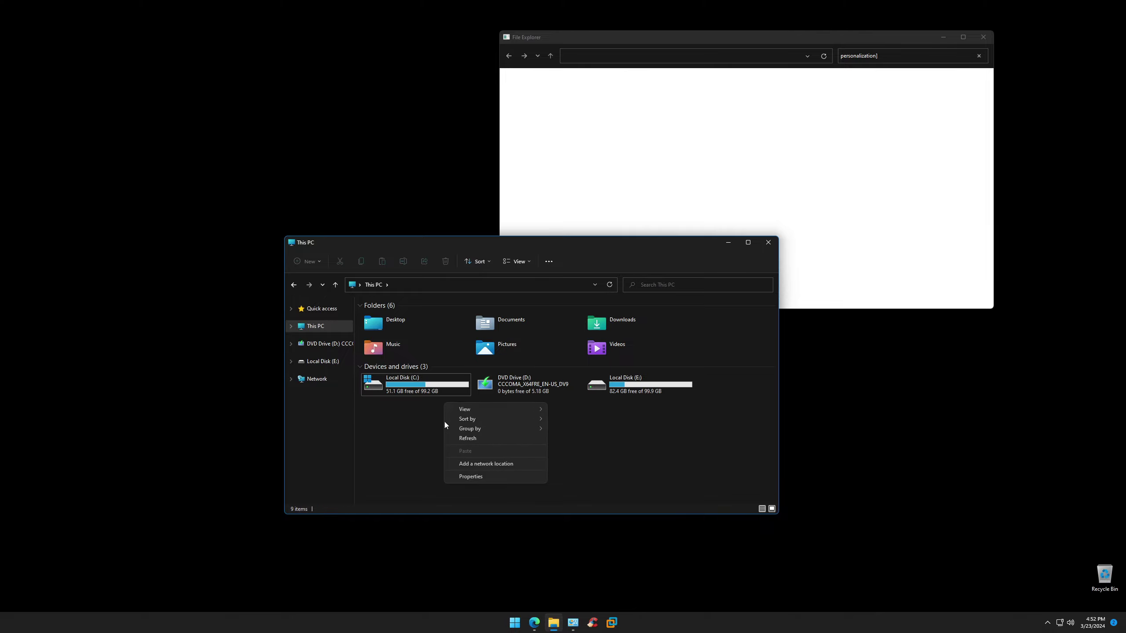
{"action": "key", "text": "shift+F10"}
{"action": "left_click", "coordinate": [434, 523]}
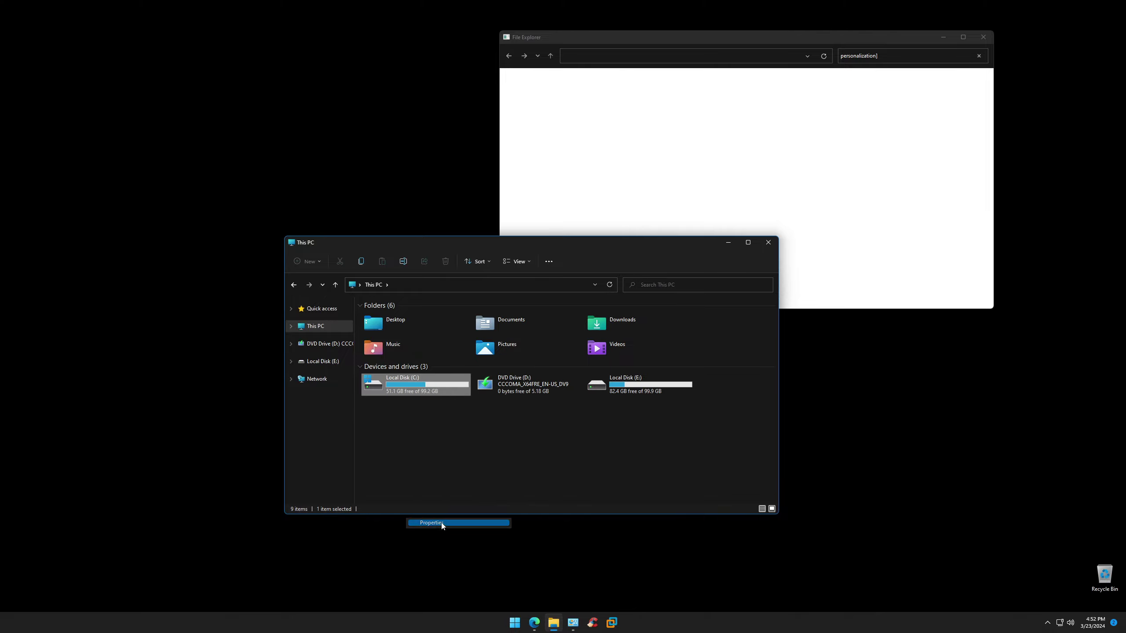
{"action": "left_click_drag", "start_coordinate": [487, 298], "coordinate": [561, 291]}
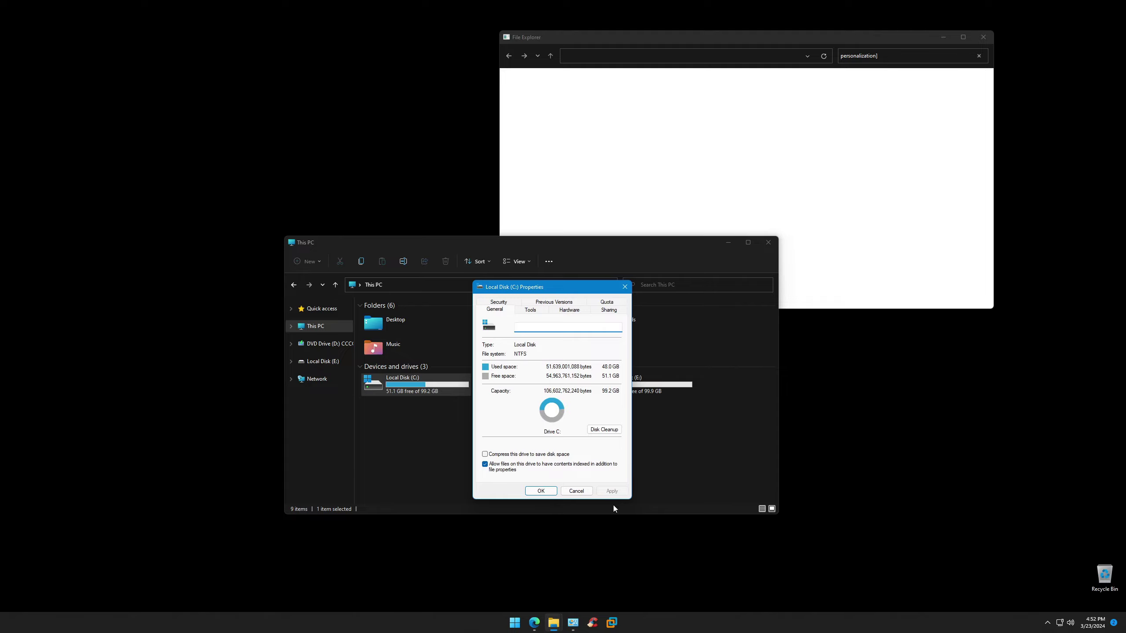
{"action": "left_click", "coordinate": [625, 286]}
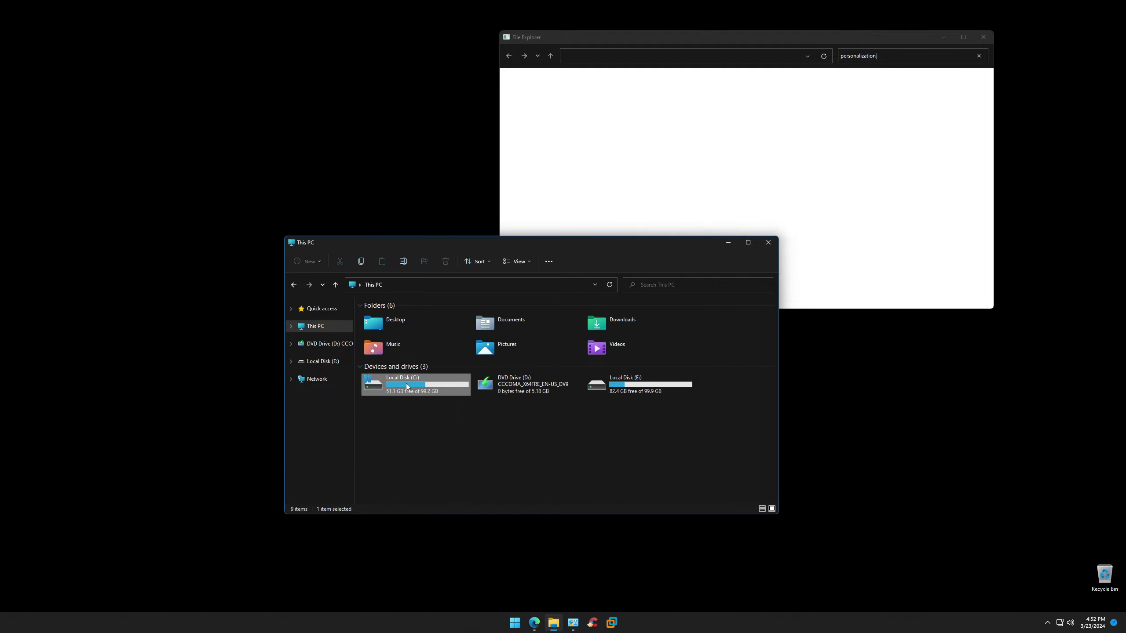
Step: Try to run ImagingDevices from the Windows Photo Viewer folder in C:'s Program Files (x86) and dismiss the error
{"action": "double_click", "coordinate": [407, 384]}
{"action": "double_click", "coordinate": [410, 346]}
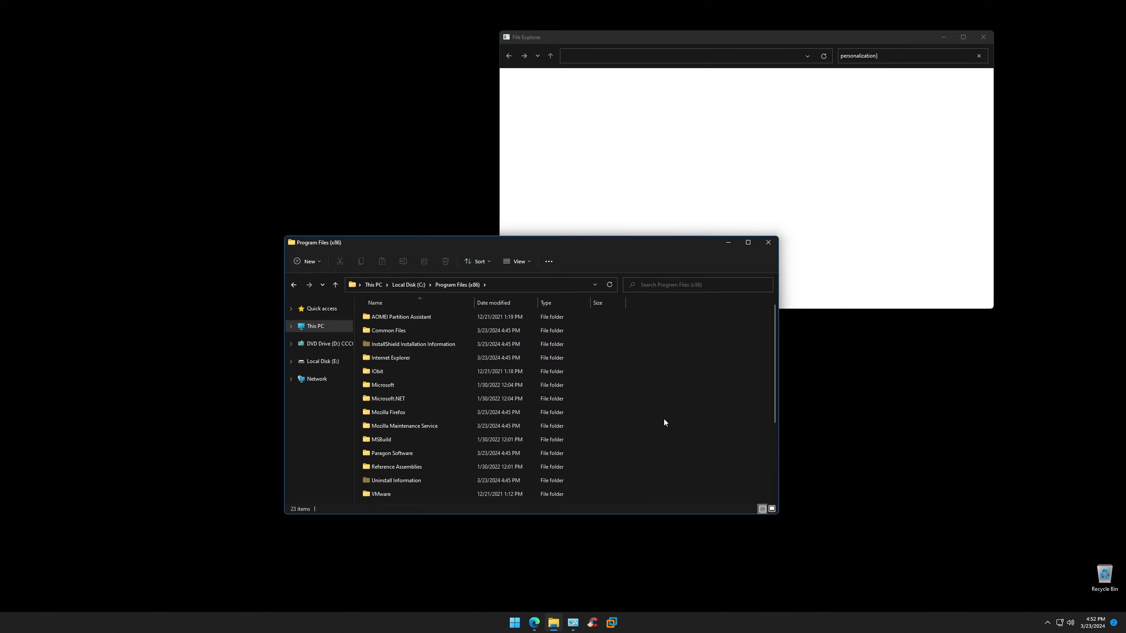
{"action": "scroll", "coordinate": [662, 423], "scroll_direction": "down", "scroll_amount": 3}
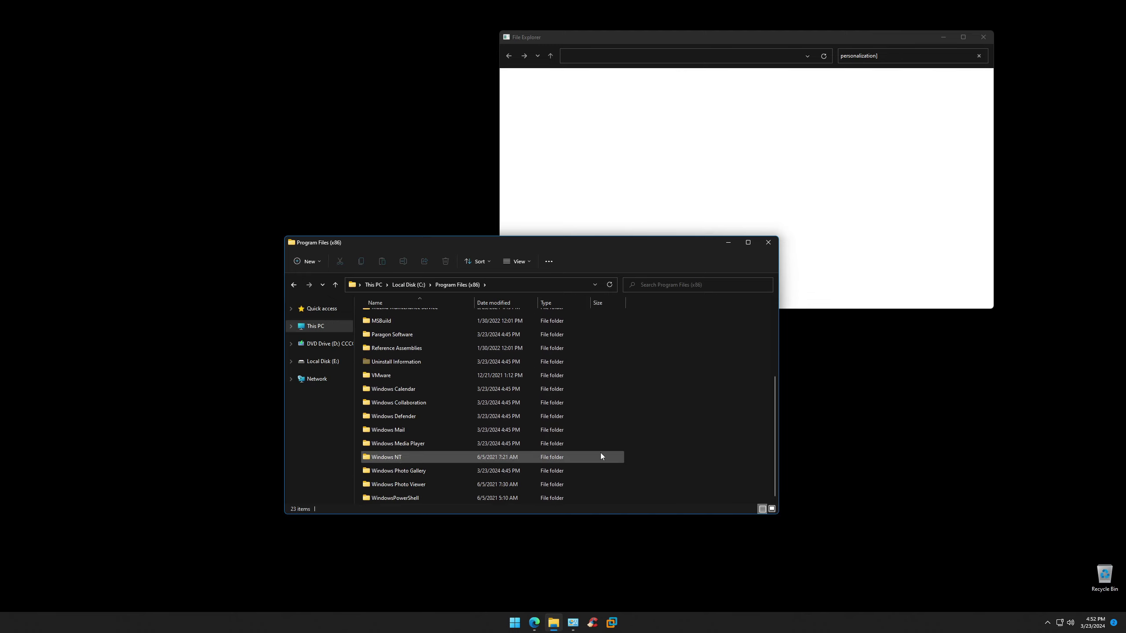
{"action": "double_click", "coordinate": [419, 484]}
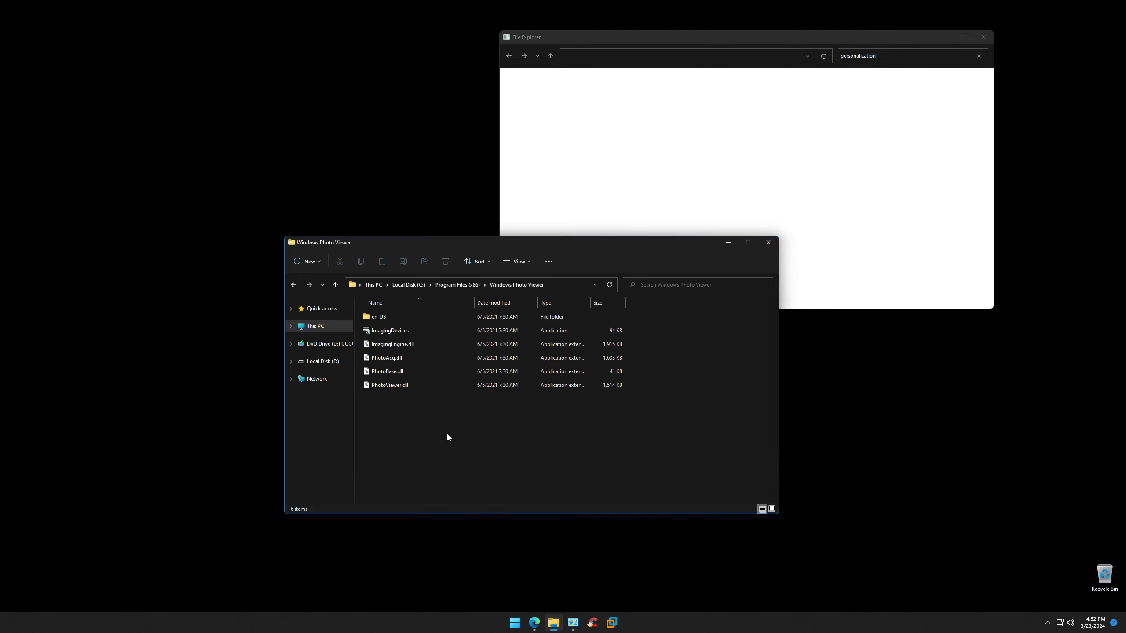
{"action": "double_click", "coordinate": [392, 331]}
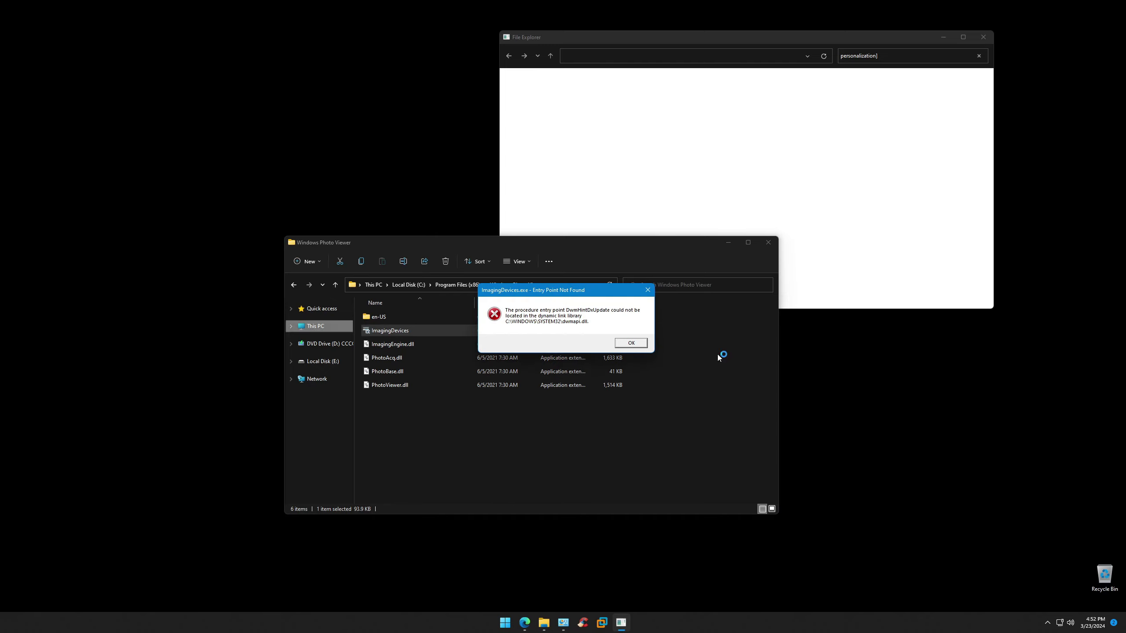
{"action": "left_click", "coordinate": [641, 345]}
Step: Try to run ImagingDevices and WindowsPhotoGallery from the Windows Photo Gallery folder, dismissing each error
{"action": "left_click", "coordinate": [297, 287]}
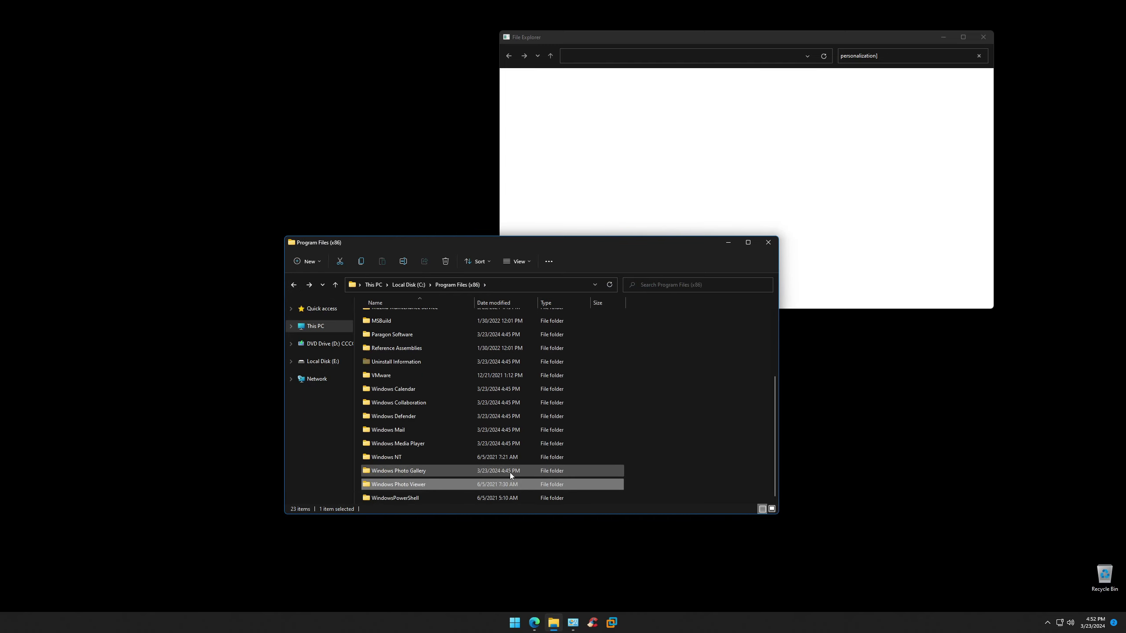
{"action": "double_click", "coordinate": [419, 467]}
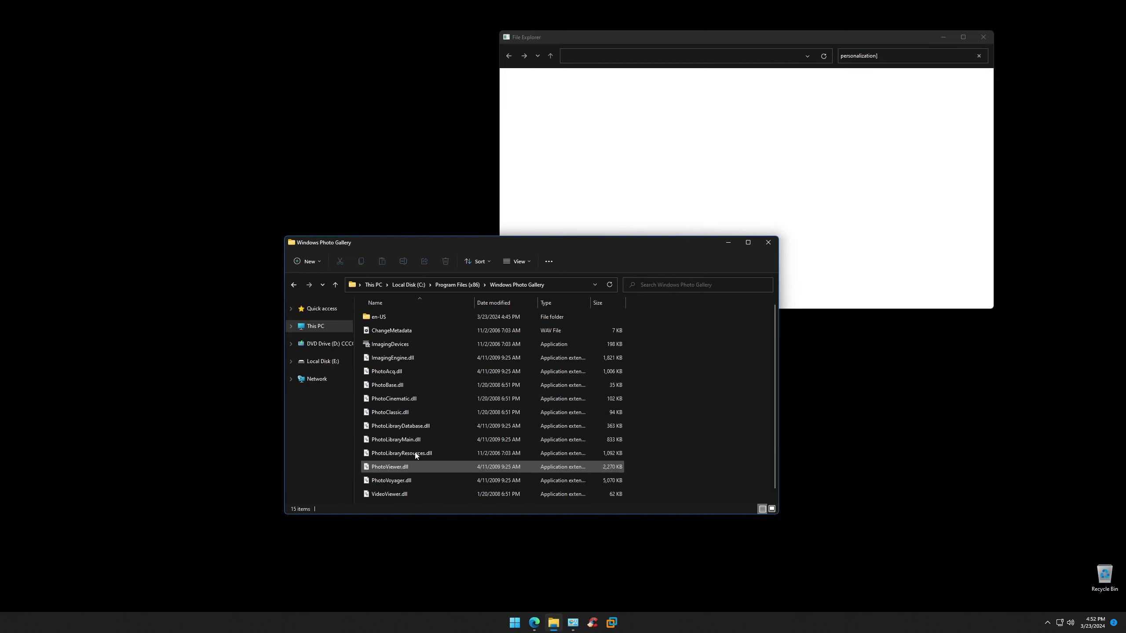
{"action": "double_click", "coordinate": [392, 345]}
{"action": "left_click", "coordinate": [618, 344]}
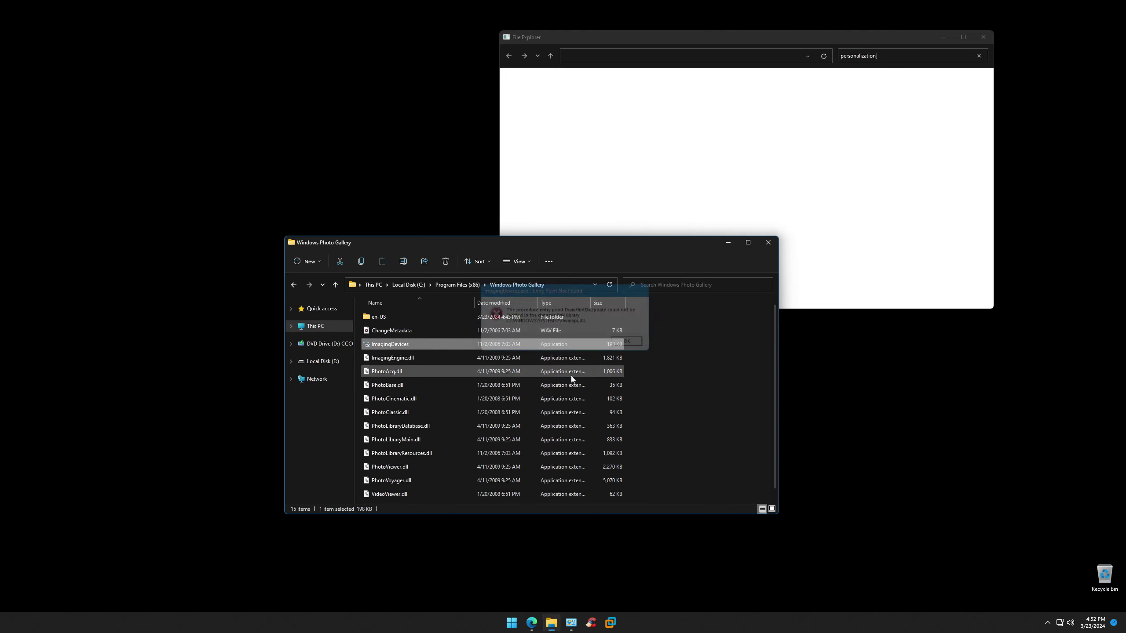
{"action": "double_click", "coordinate": [410, 493]}
{"action": "left_click", "coordinate": [631, 343]}
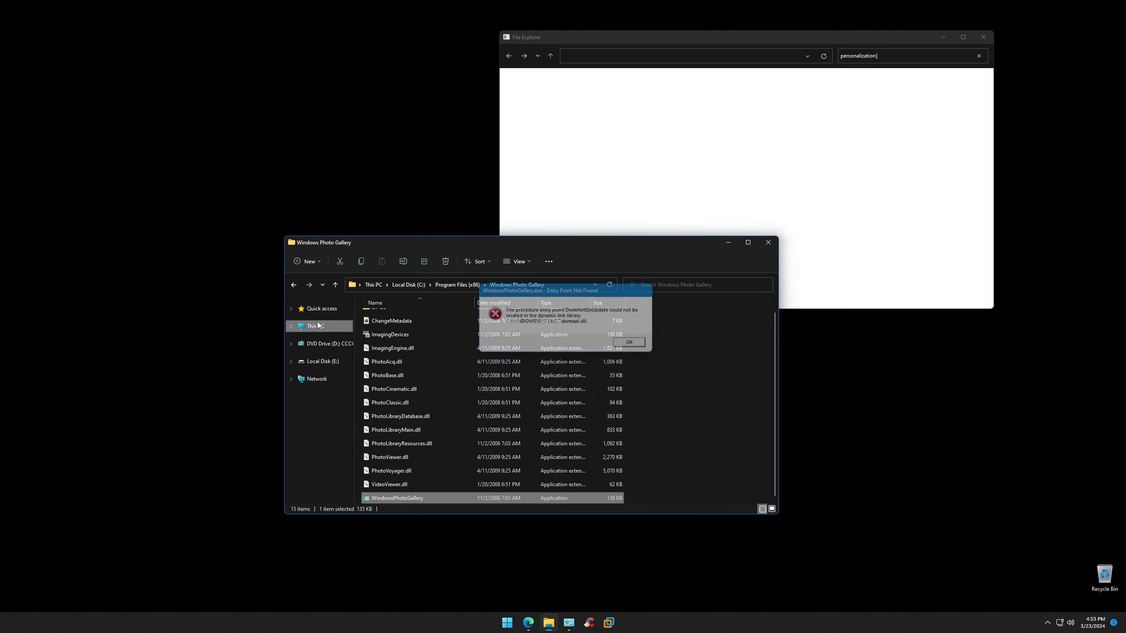
Step: Try to launch firefox from the Mozilla Firefox folder in Program Files (x86), dismiss its errors, and return to This PC
{"action": "left_click", "coordinate": [293, 285]}
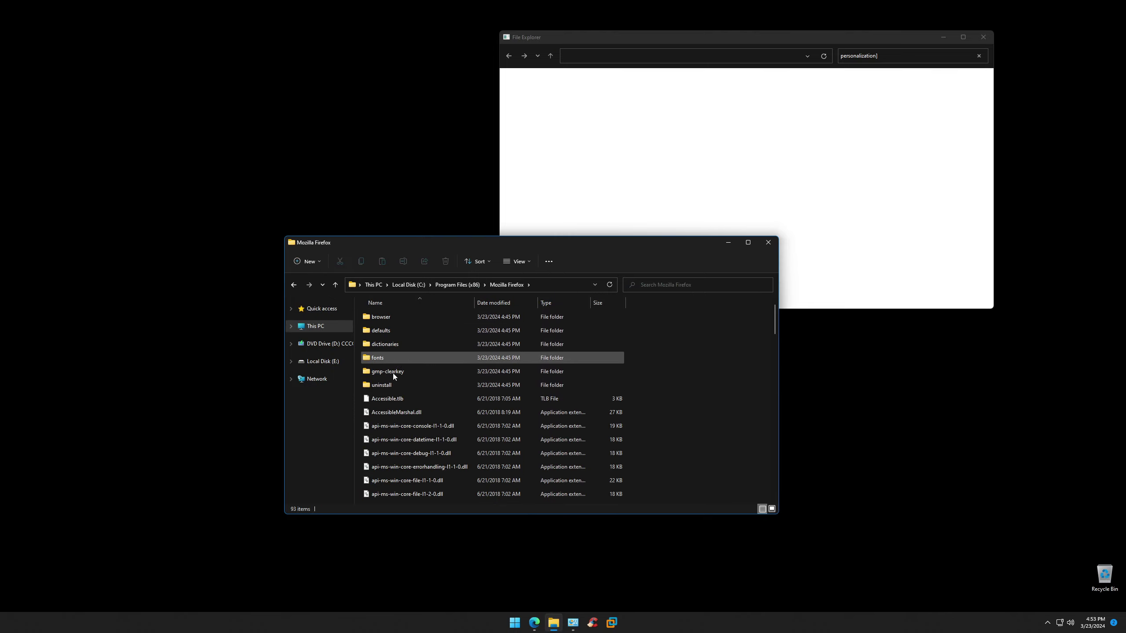
{"action": "double_click", "coordinate": [392, 373]}
{"action": "scroll", "coordinate": [415, 414], "scroll_direction": "down", "scroll_amount": 15}
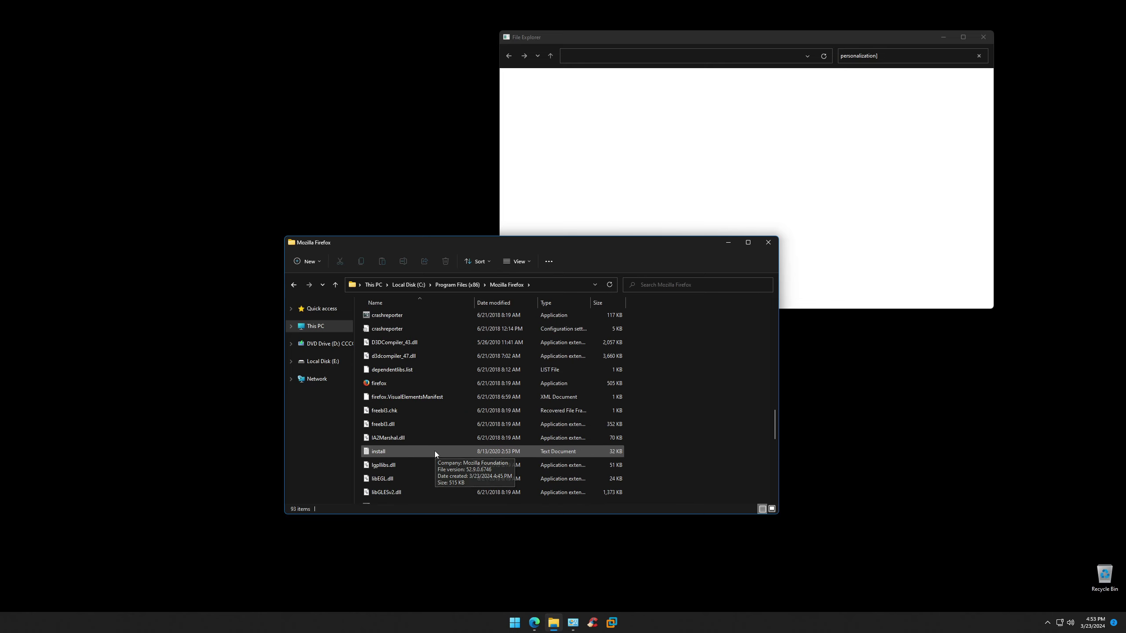
{"action": "double_click", "coordinate": [381, 383]}
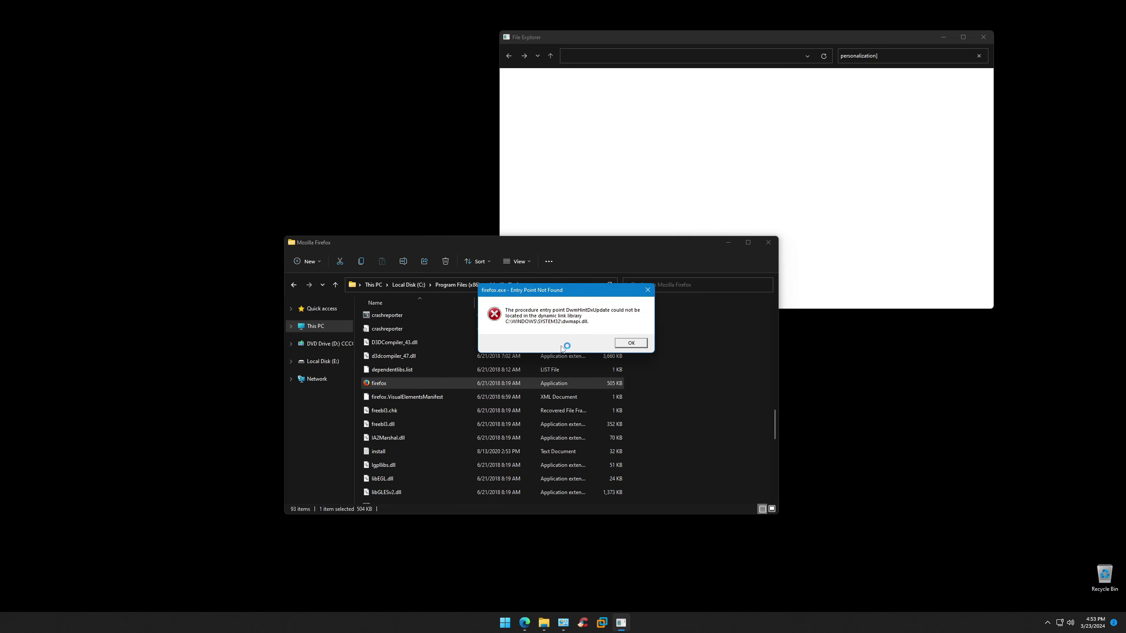
{"action": "left_click", "coordinate": [626, 345]}
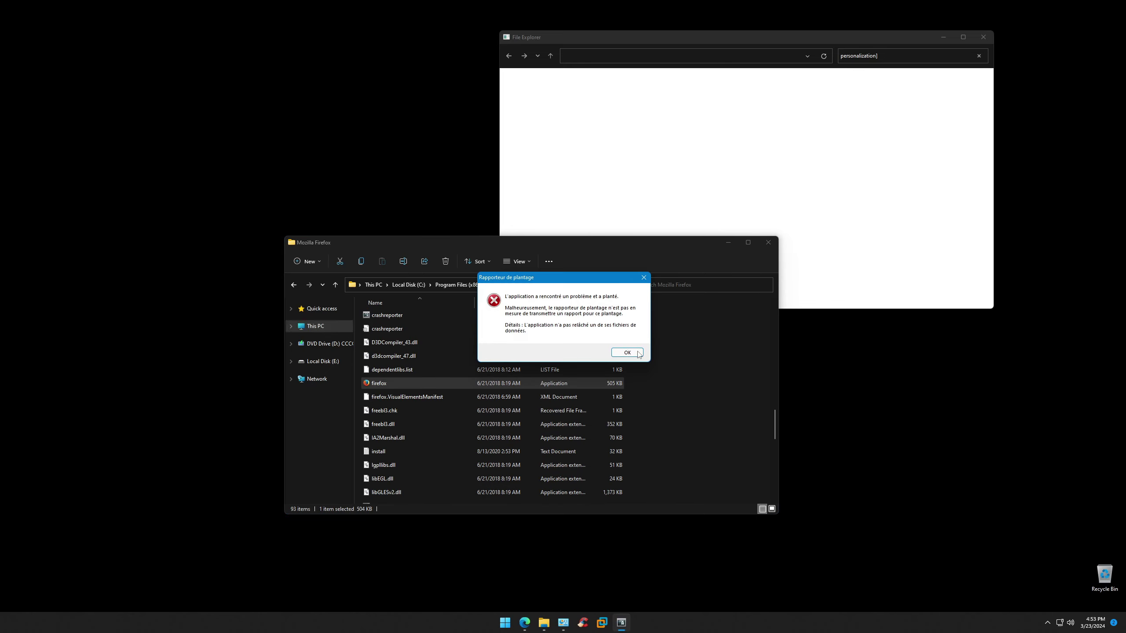
{"action": "left_click", "coordinate": [637, 351]}
{"action": "left_click", "coordinate": [313, 326]}
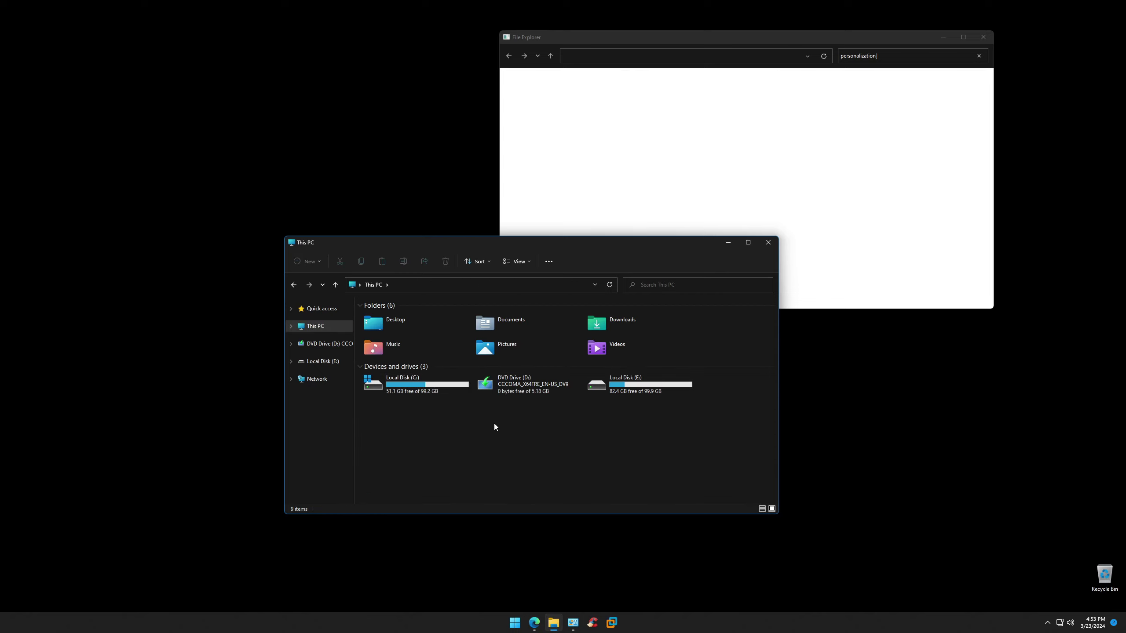
Step: Leave the This PC window, try to open the pinned Excel app from Start, and dismiss the resulting dialog
{"action": "left_click", "coordinate": [831, 306]}
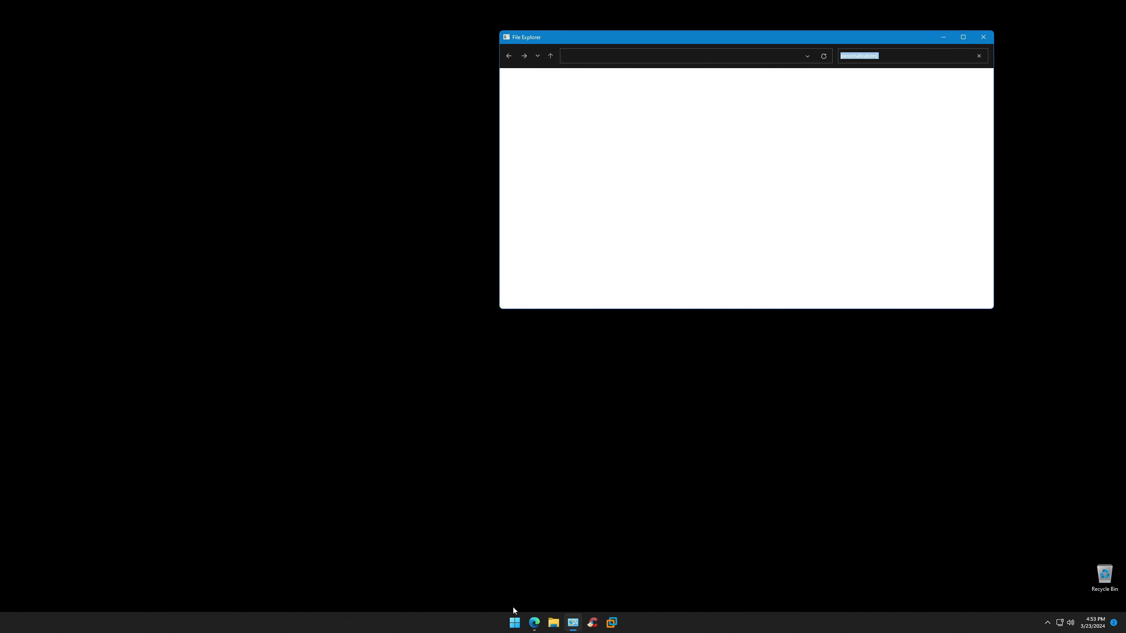
{"action": "left_click", "coordinate": [514, 622]}
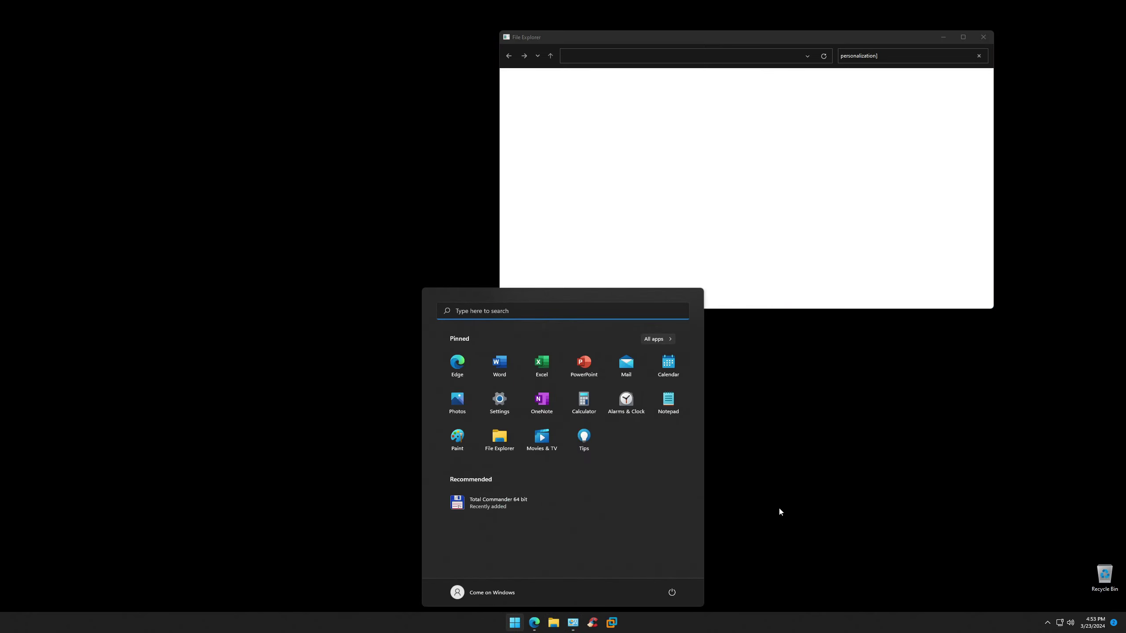
{"action": "left_click", "coordinate": [544, 373]}
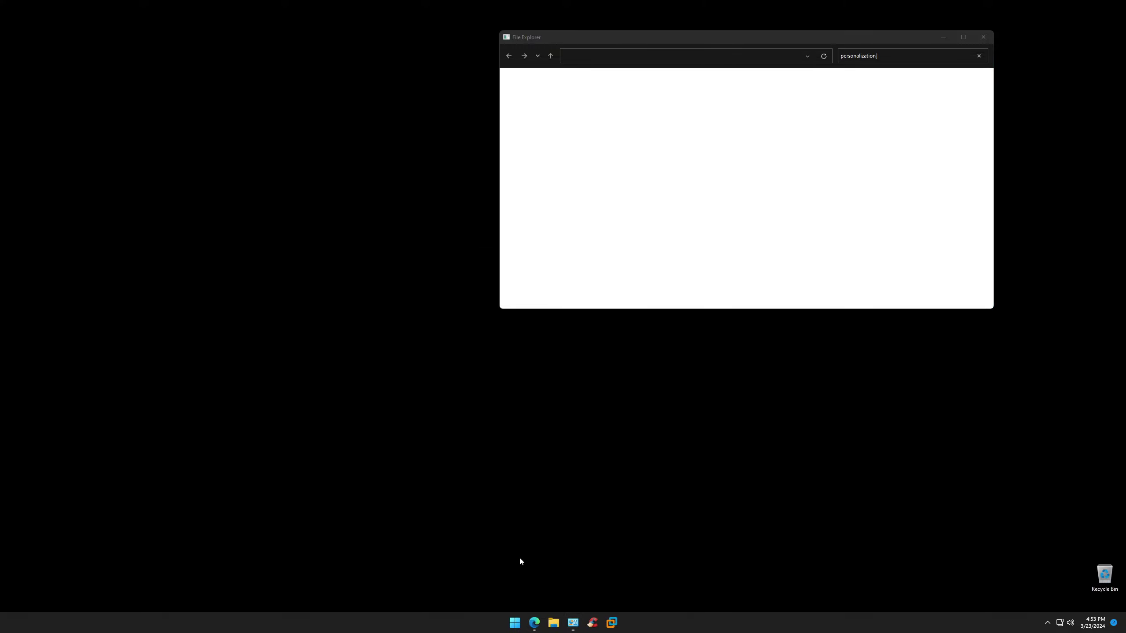
{"action": "left_click", "coordinate": [624, 318]}
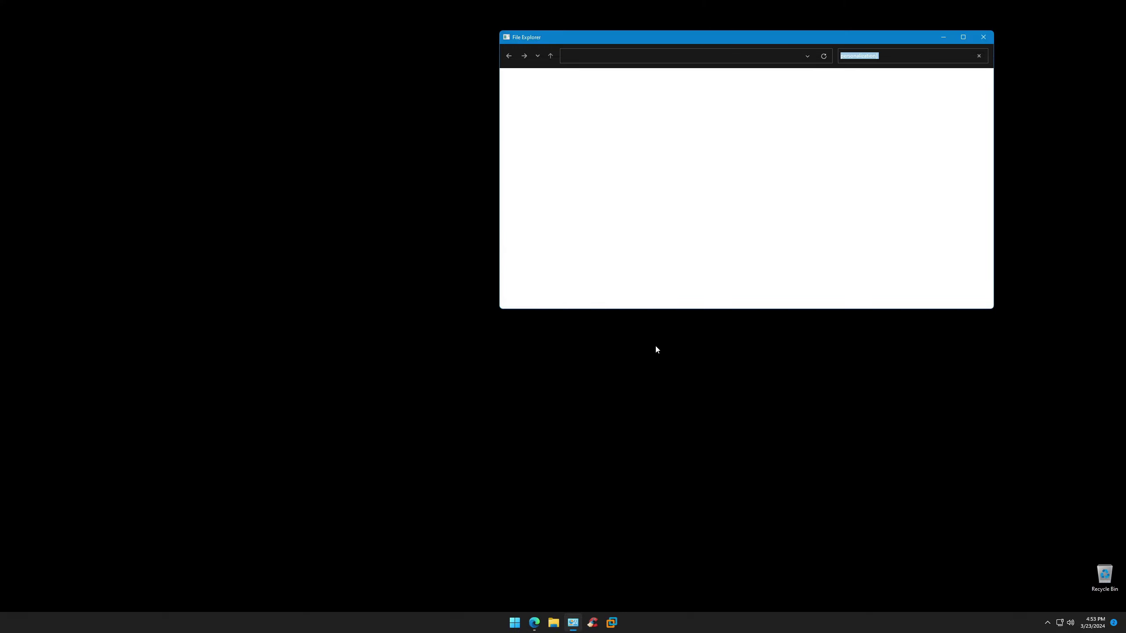
Step: Dismiss the unavailable-location error and try twice to launch notepad through the Run dialog
{"action": "left_click", "coordinate": [604, 317]}
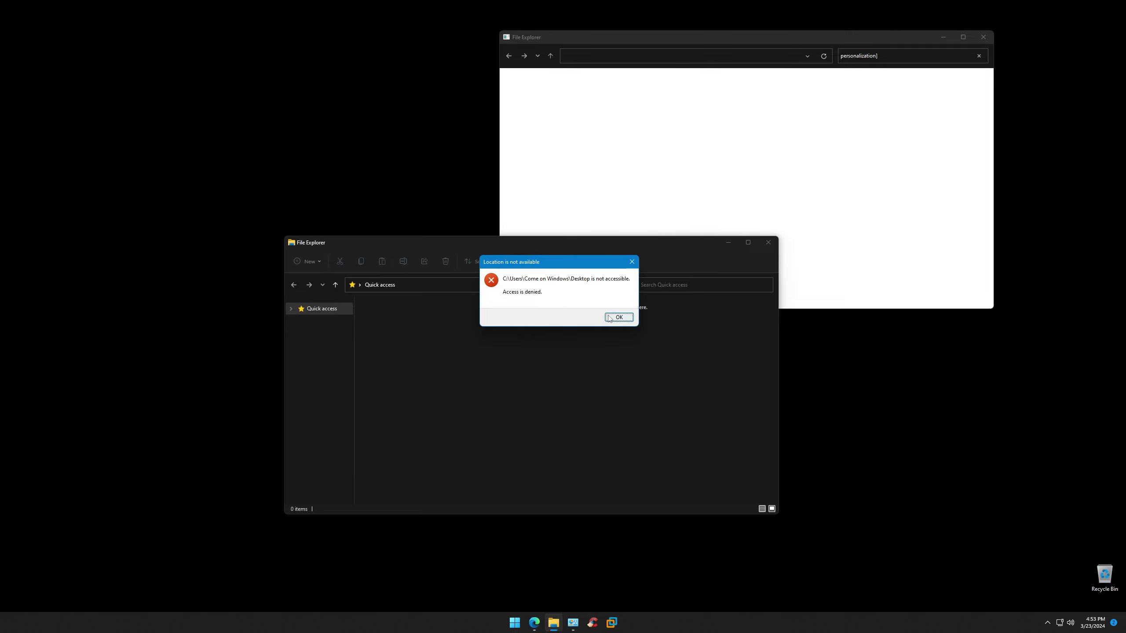
{"action": "key", "text": "super+r"}
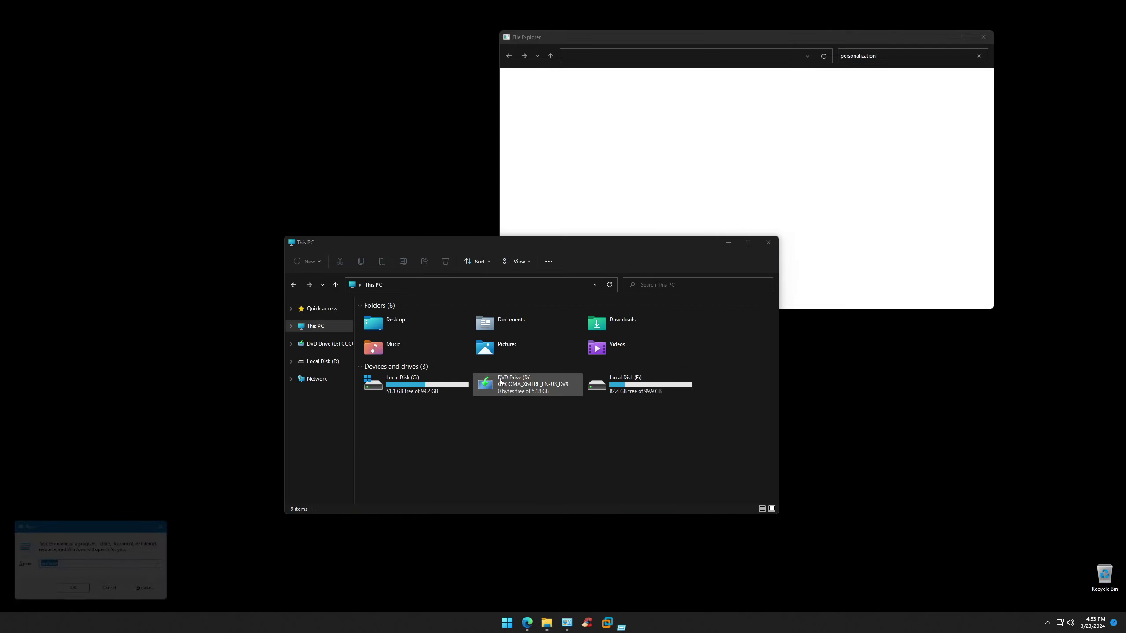
{"action": "type", "text": "notepa"}
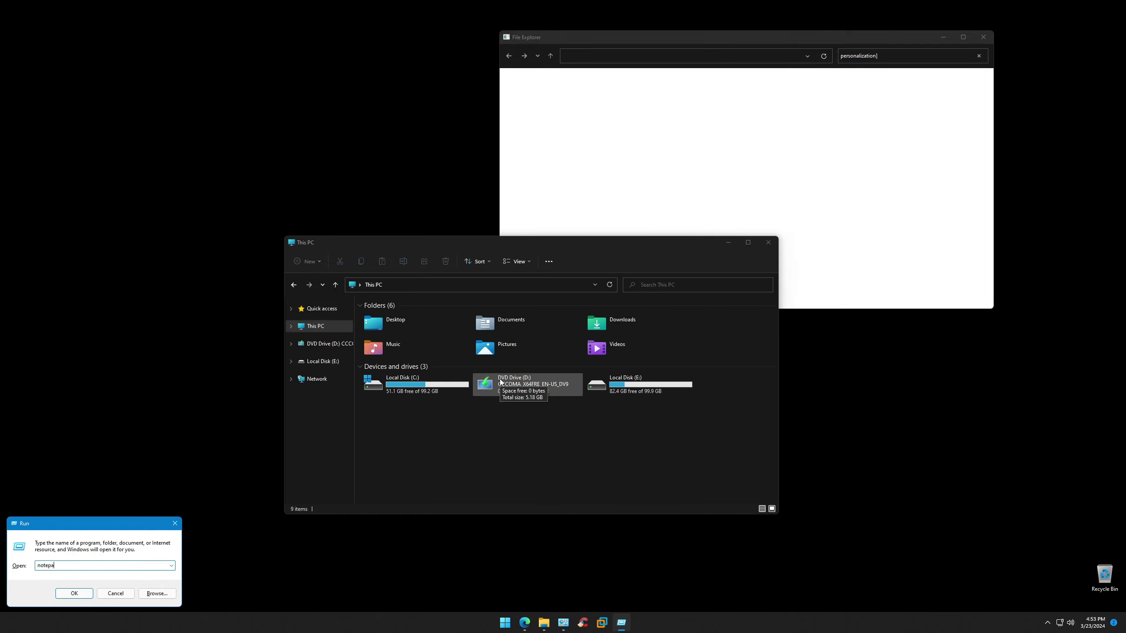
{"action": "type", "text": "d"}
{"action": "key", "text": "Return"}
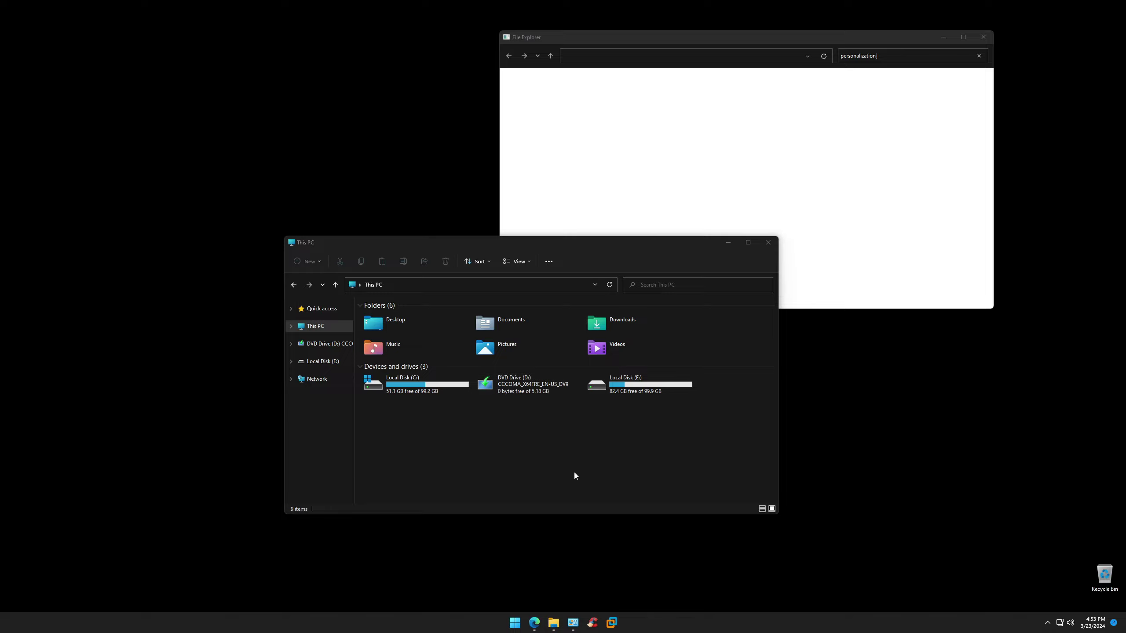
{"action": "key", "text": "super+r"}
{"action": "type", "text": "note"}
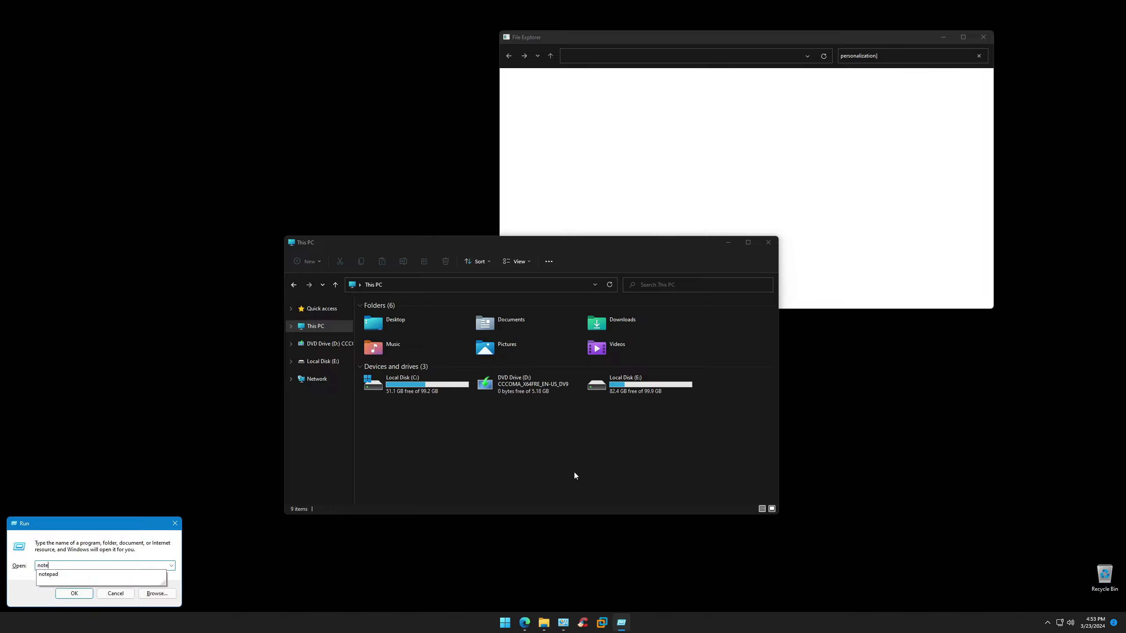
{"action": "type", "text": "pad"}
{"action": "key", "text": "Return"}
Step: Try to launch Paint by running mspaint
{"action": "key", "text": "super+r"}
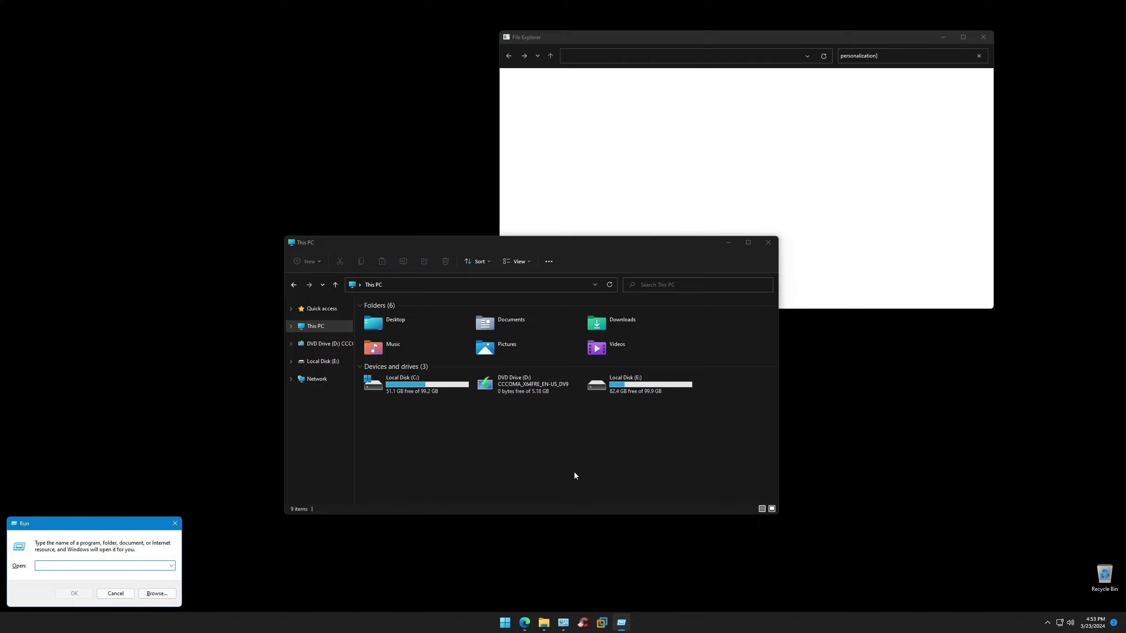
{"action": "type", "text": "mspaint"}
{"action": "key", "text": "Return"}
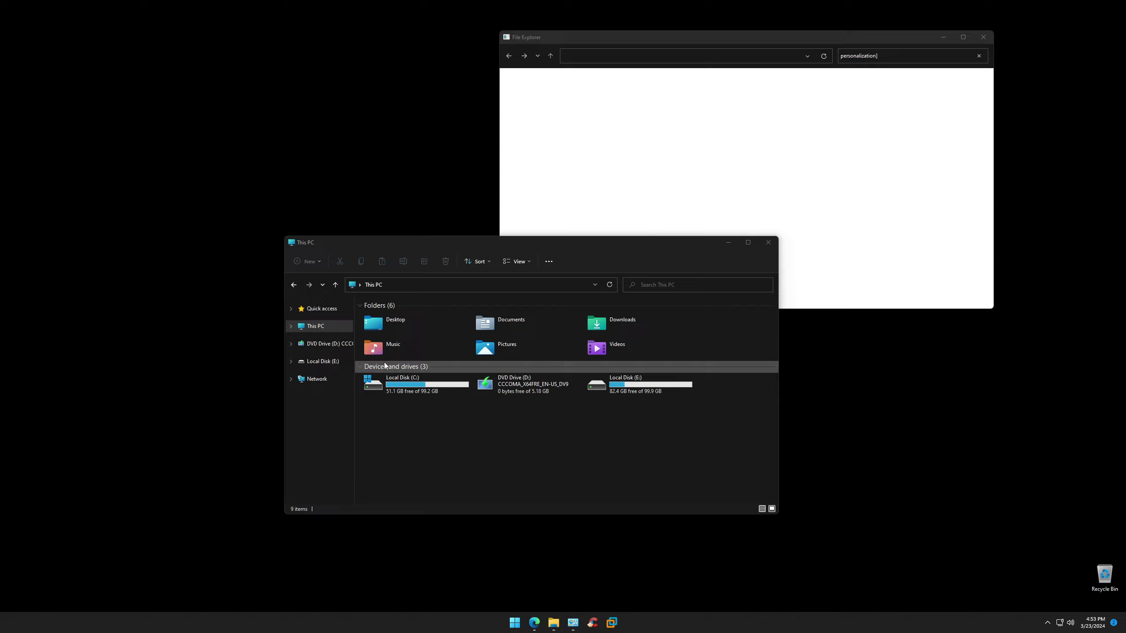
Step: Try to open the Group Policy editor by running gpedit.msc and dismiss the resulting message
{"action": "key", "text": "super+r"}
{"action": "type", "text": "gped"}
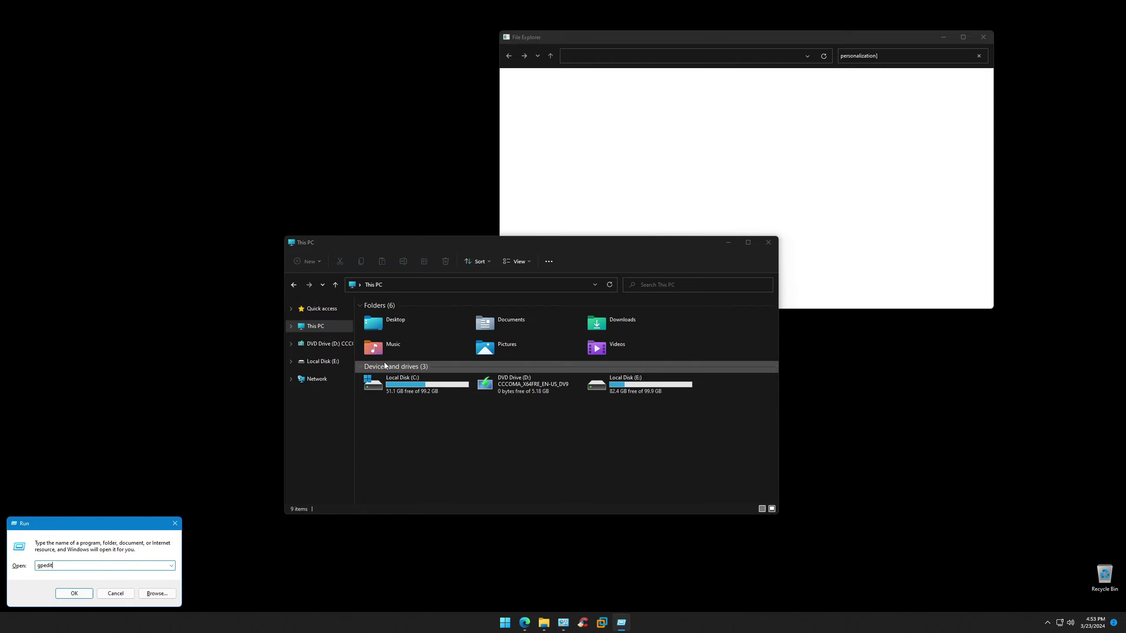
{"action": "type", "text": "it.msc"}
{"action": "key", "text": "Return"}
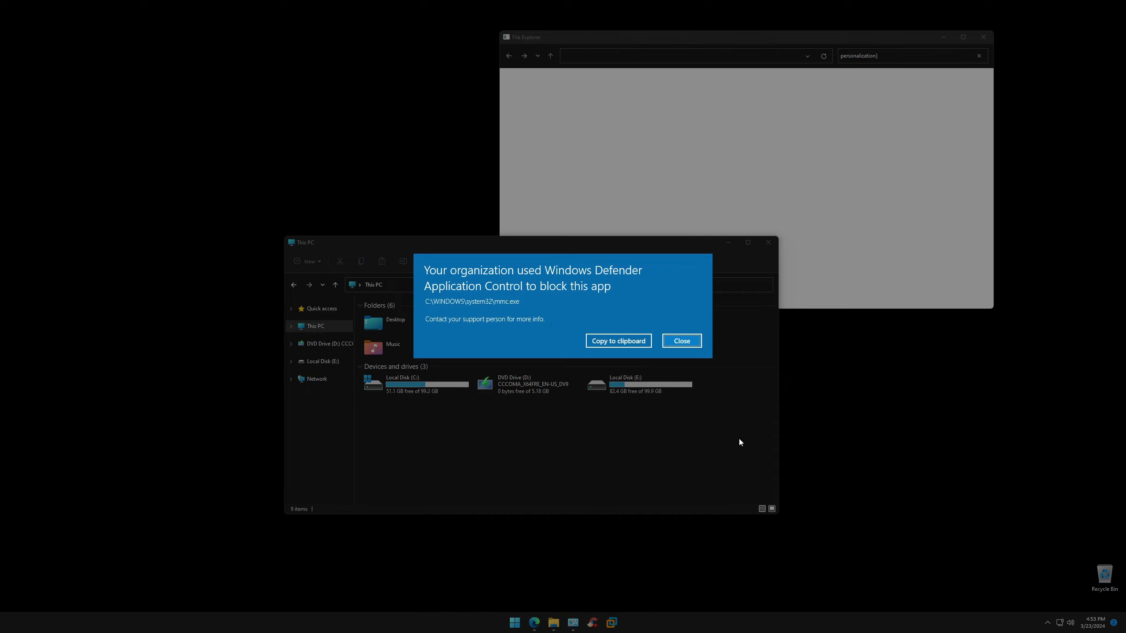
{"action": "key", "text": "Return"}
Step: Try to open the Services console by running services.msc and dismiss the resulting message
{"action": "key", "text": "super+r"}
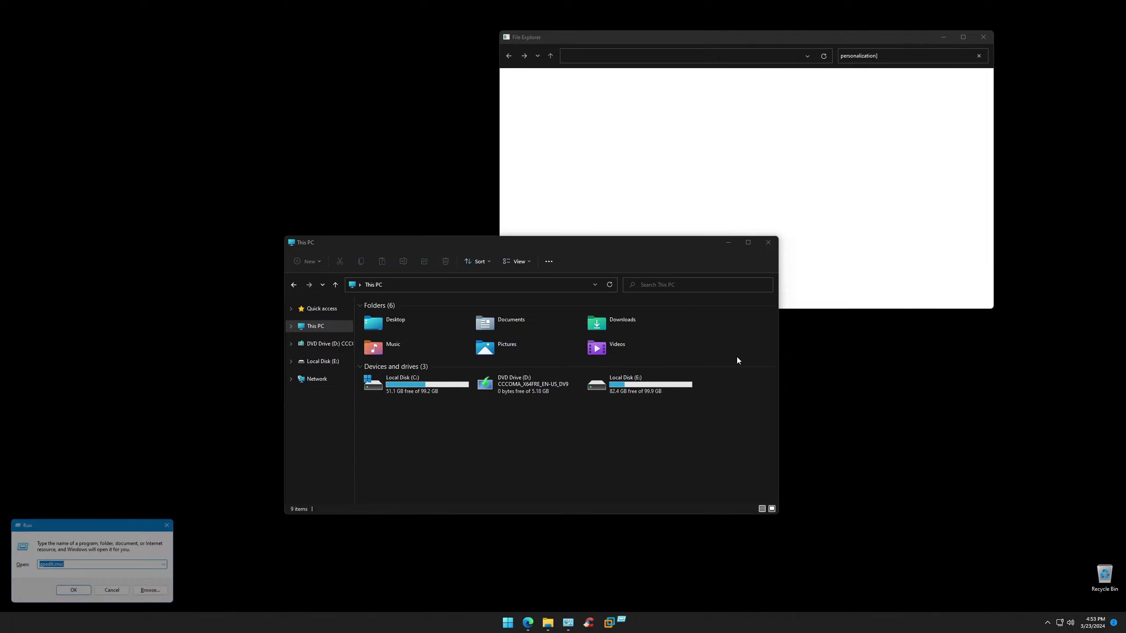
{"action": "type", "text": "serv"}
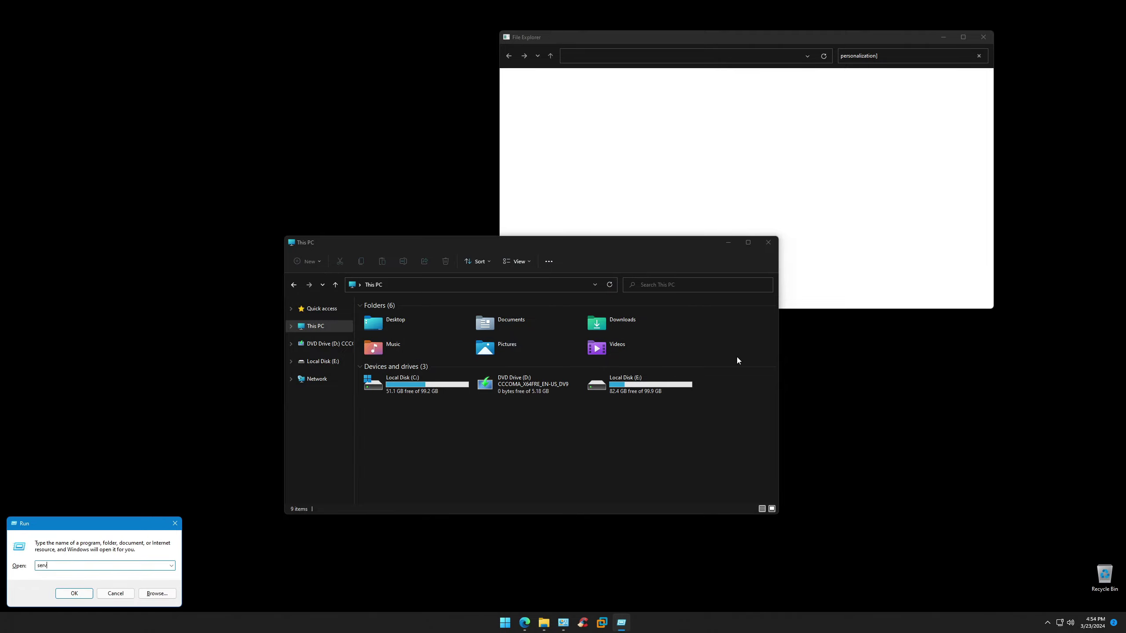
{"action": "type", "text": "ices.msc"}
{"action": "key", "text": "Return"}
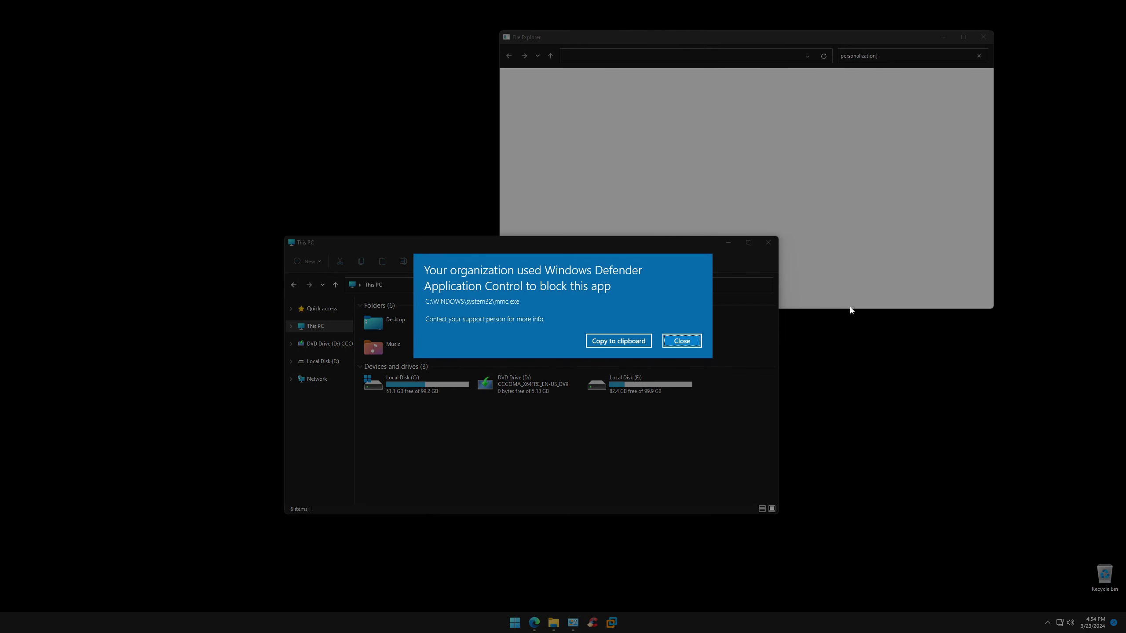
{"action": "left_click", "coordinate": [682, 340]}
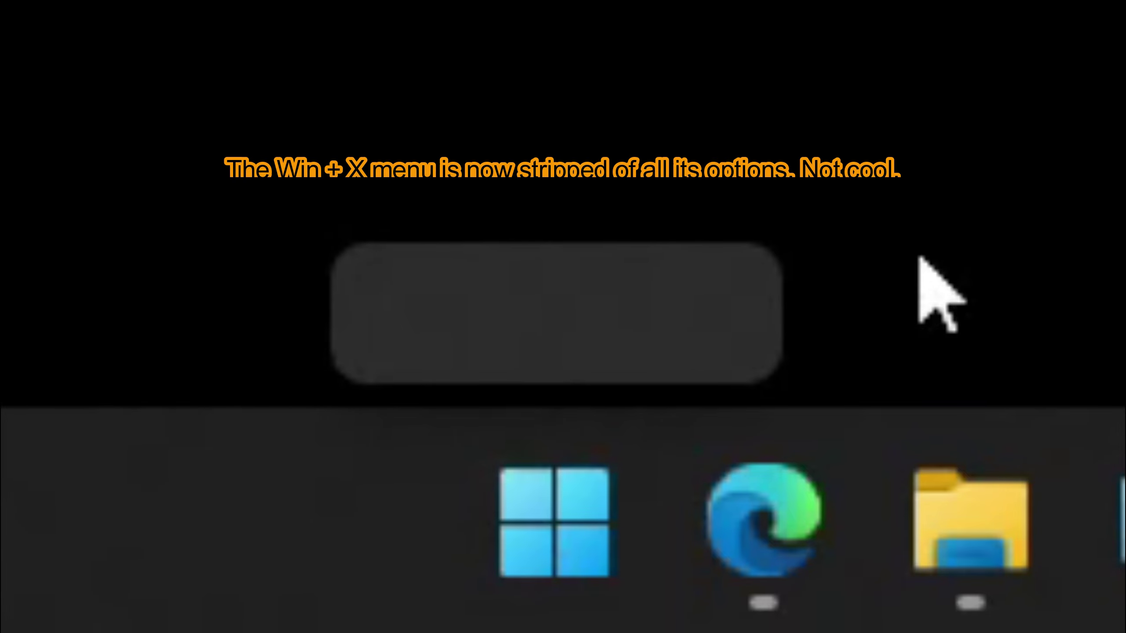
Step: Check the Start button's power user menu, opening it more than once
{"action": "right_click", "coordinate": [595, 485]}
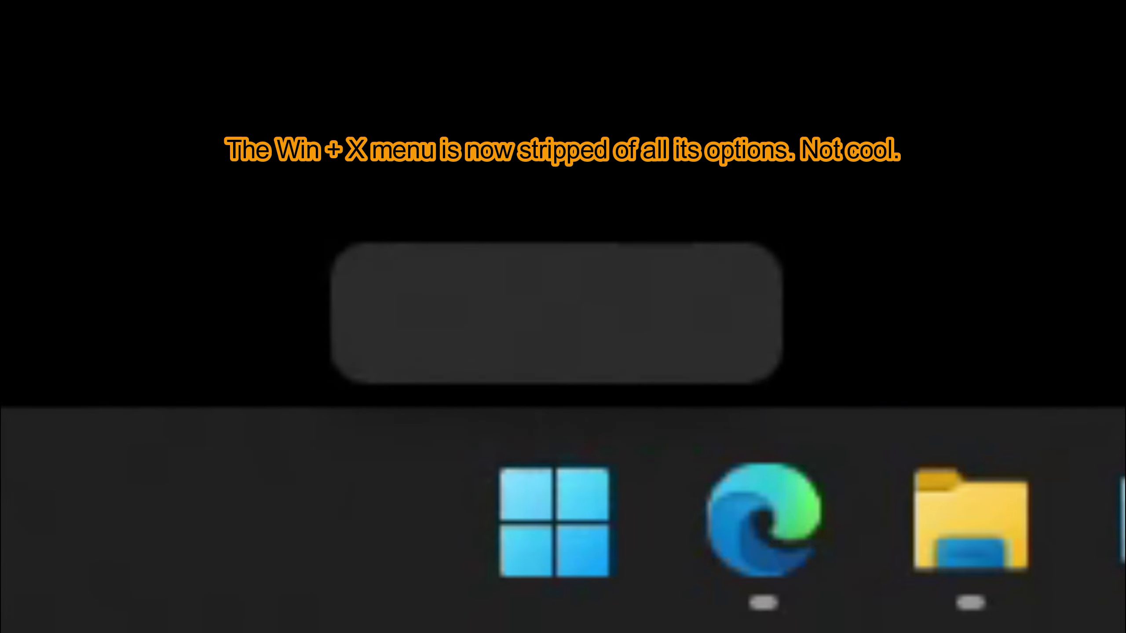
{"action": "left_click", "coordinate": [804, 189]}
{"action": "key", "text": "super+x"}
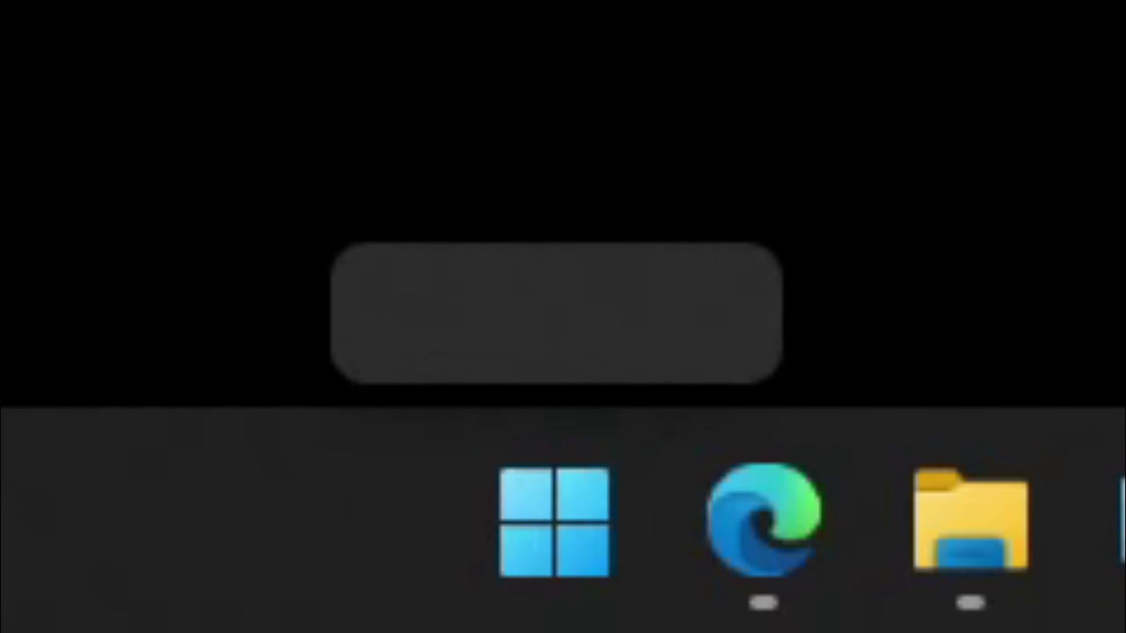
{"action": "right_click", "coordinate": [771, 624]}
{"action": "left_click", "coordinate": [782, 603]}
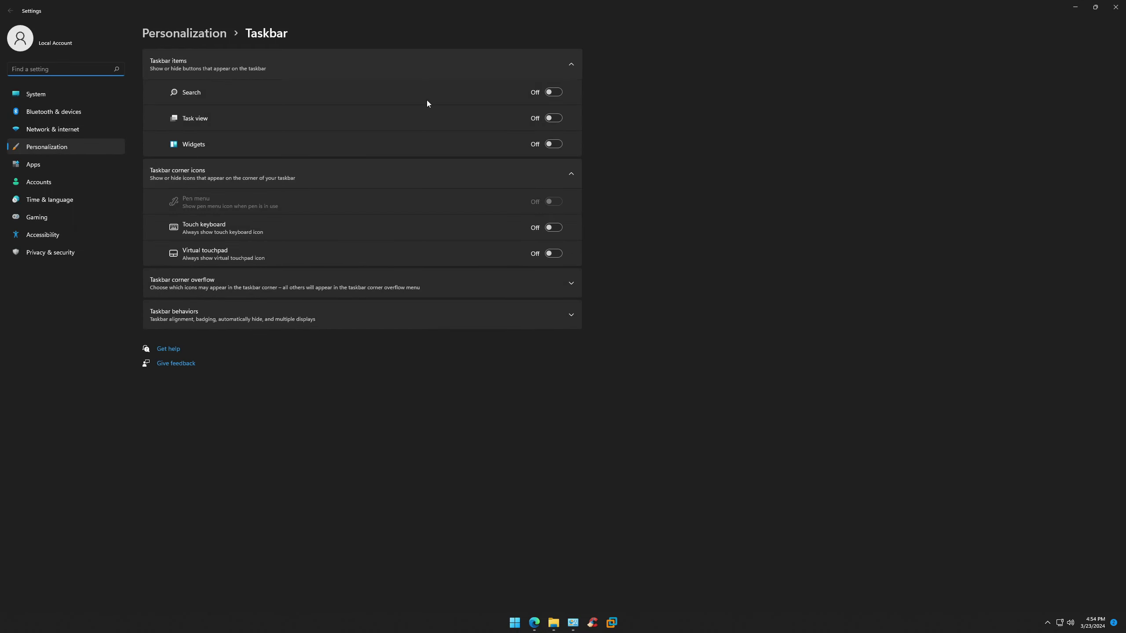
{"action": "key", "text": "alt+F4"}
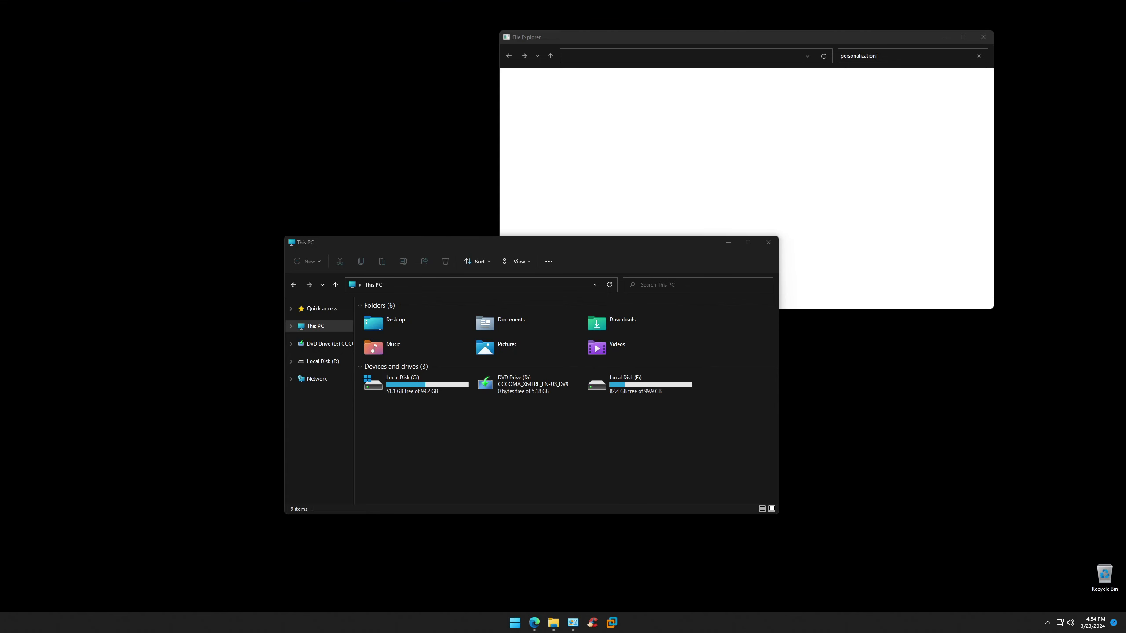
Step: Open the taskbar settings and turn on the Search, Task view and Widgets taskbar items
{"action": "right_click", "coordinate": [771, 624]}
{"action": "left_click", "coordinate": [782, 604]}
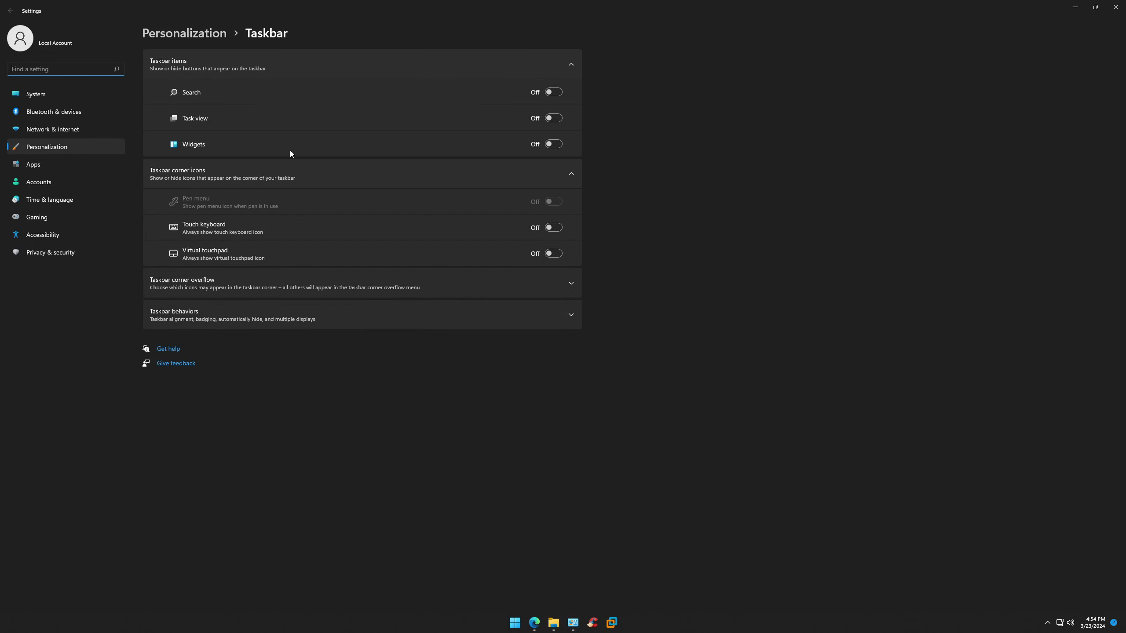
{"action": "left_click", "coordinate": [553, 94]}
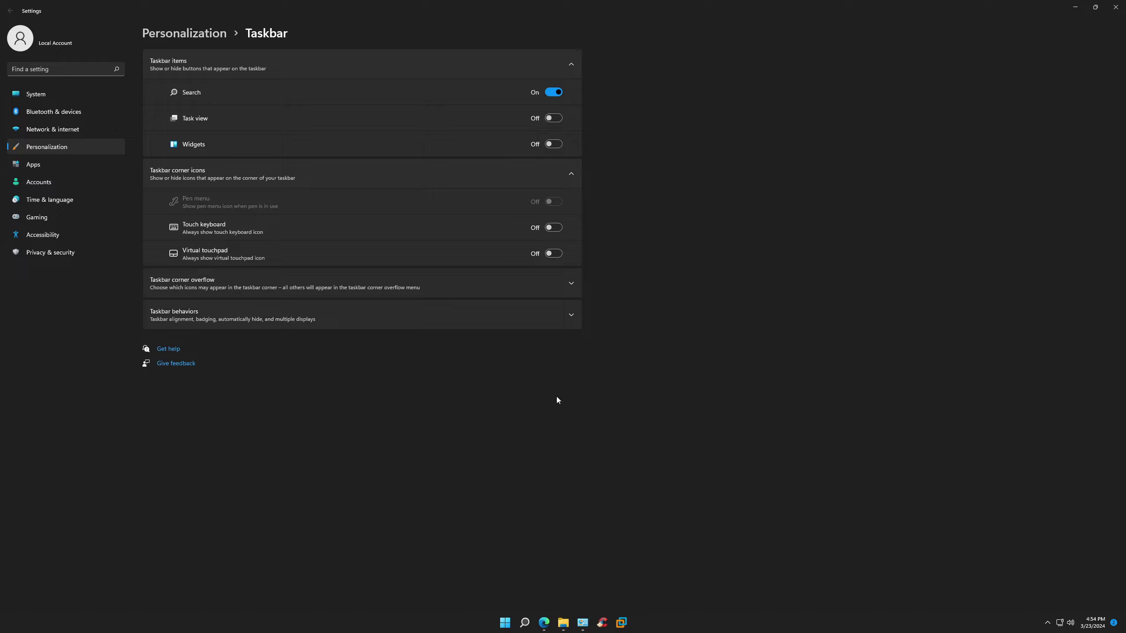
{"action": "left_click", "coordinate": [552, 117]}
{"action": "left_click", "coordinate": [552, 144]}
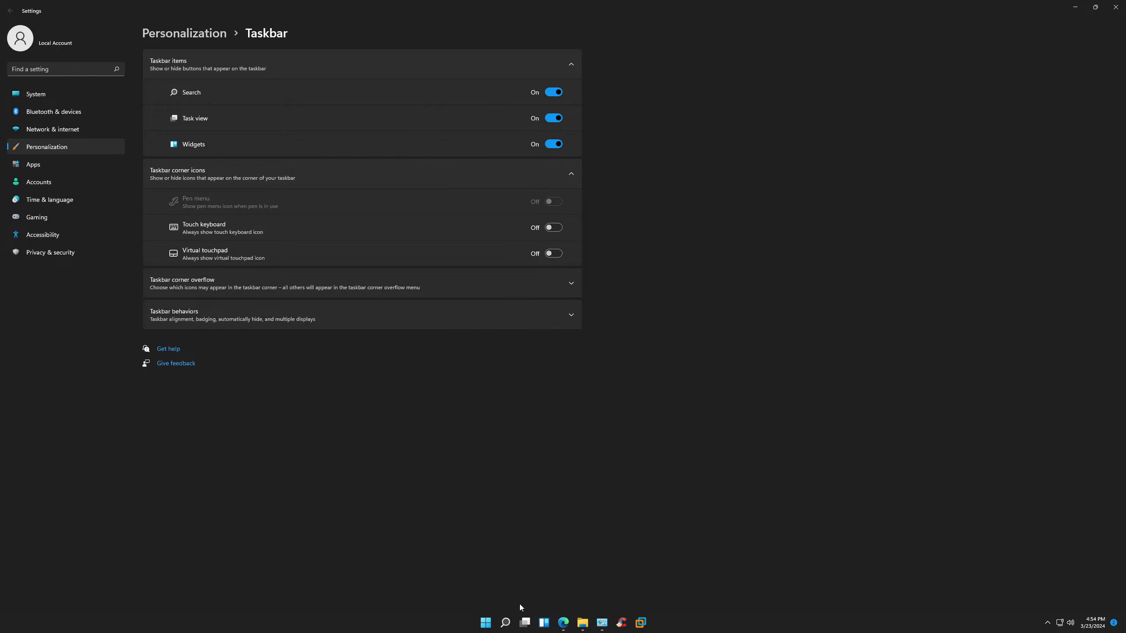
Step: Try out Search and Task view from the taskbar and close the Settings window
{"action": "left_click", "coordinate": [505, 622]}
{"action": "left_click", "coordinate": [828, 470]}
{"action": "key", "text": "super+Tab"}
{"action": "left_click", "coordinate": [527, 628]}
{"action": "left_click", "coordinate": [1115, 8]}
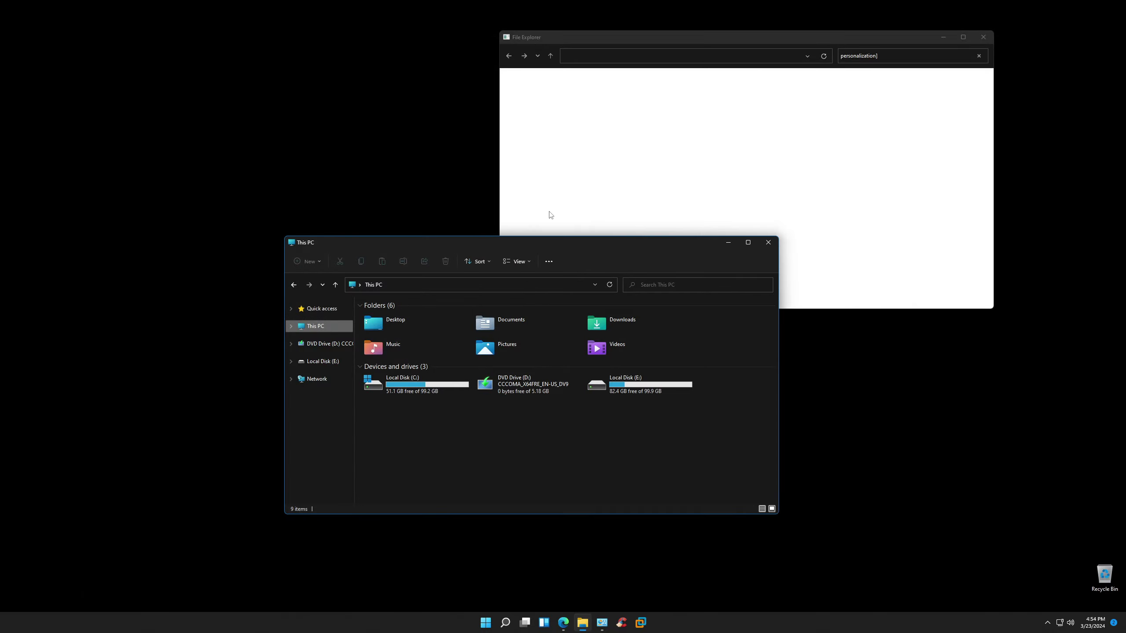
Step: Close the This PC window and try to open the desktop's Personalize settings
{"action": "left_click", "coordinate": [769, 243]}
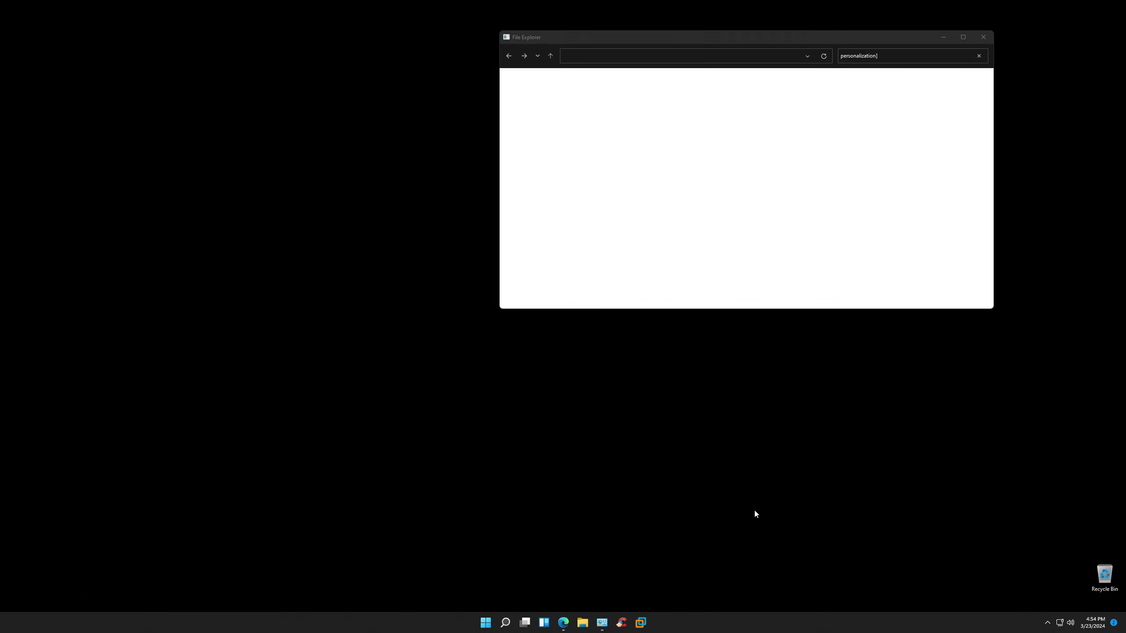
{"action": "left_click", "coordinate": [1048, 623]}
{"action": "right_click", "coordinate": [417, 428]}
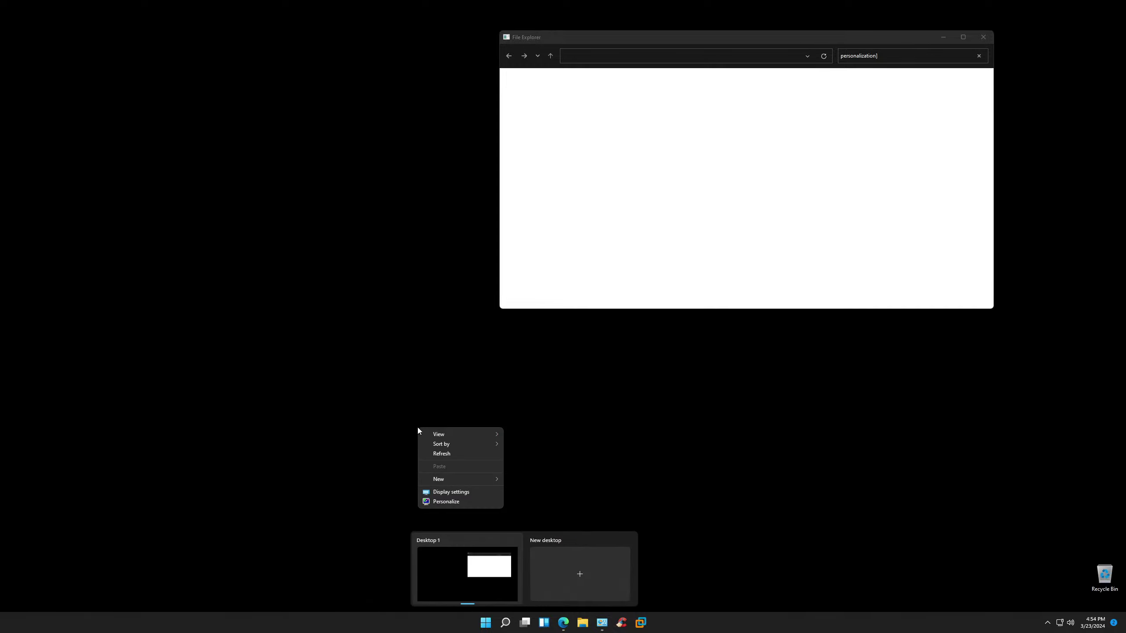
{"action": "left_click", "coordinate": [439, 502]}
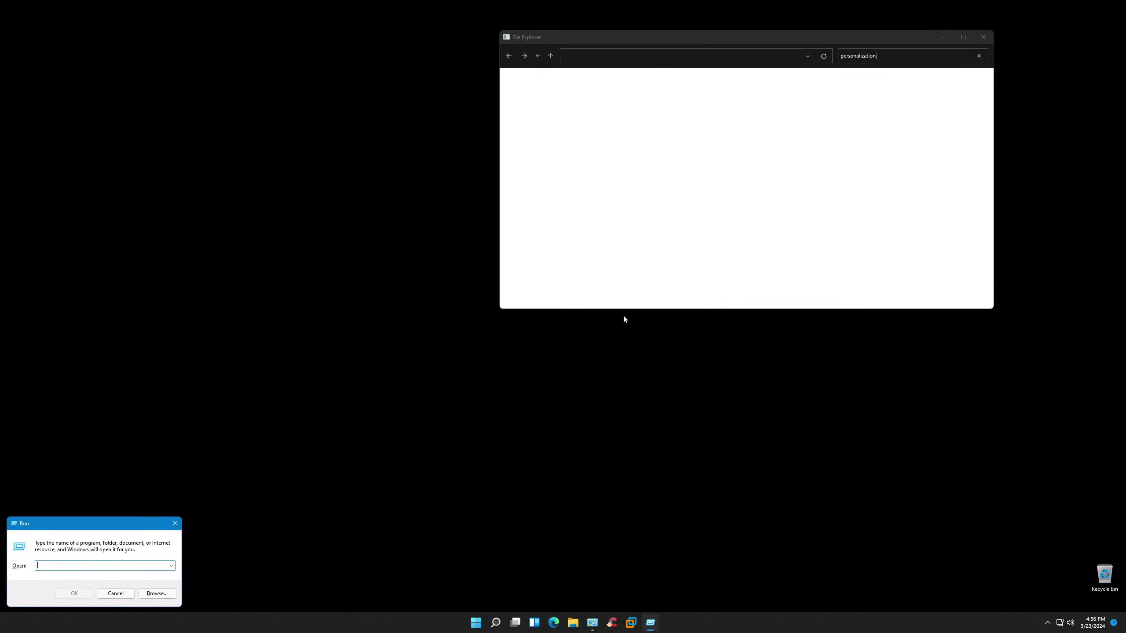
Step: Try to launch Edge by running msedge and dismiss its application error
{"action": "type", "text": "msedge"}
{"action": "key", "text": "Return"}
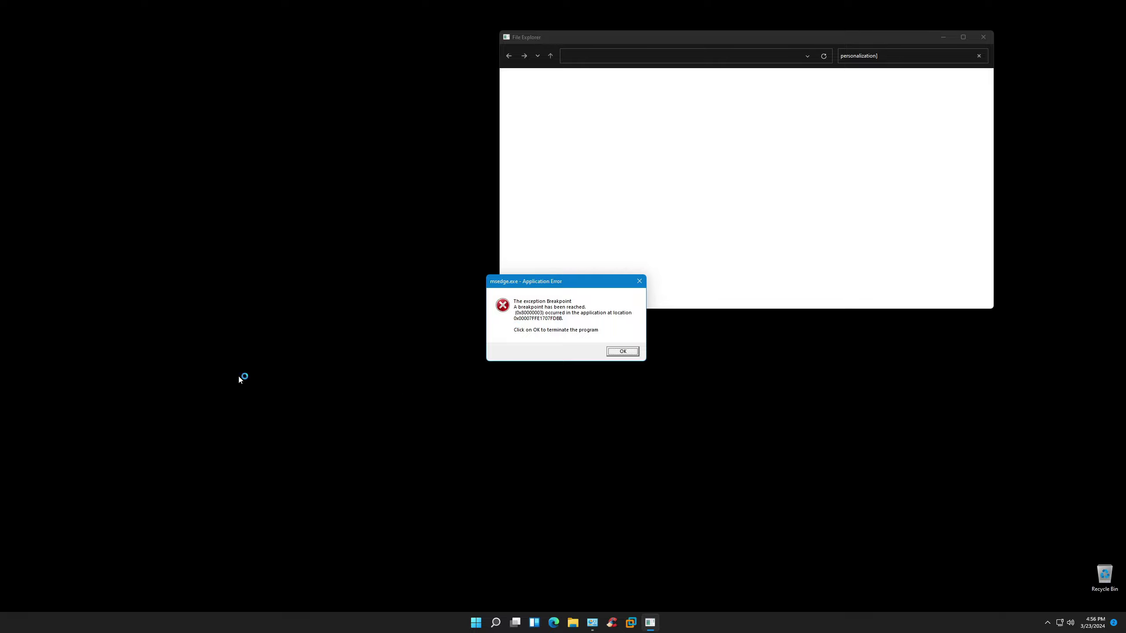
{"action": "left_click", "coordinate": [616, 350]}
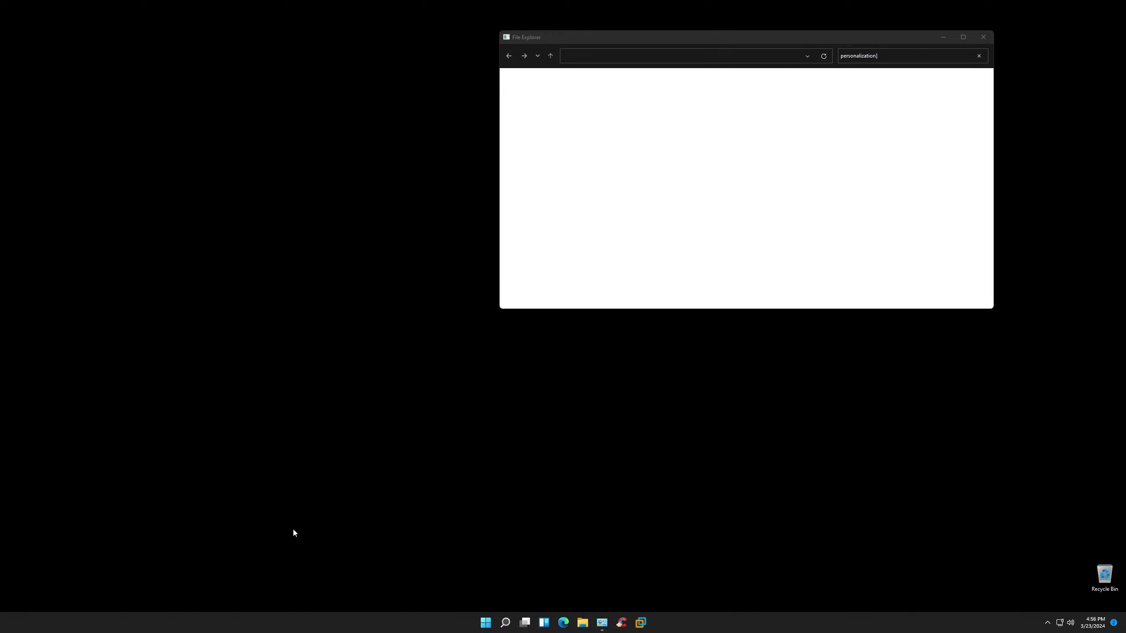
Step: Try repeatedly to restart Windows with the Restart power option in Start
{"action": "left_click", "coordinate": [482, 626]}
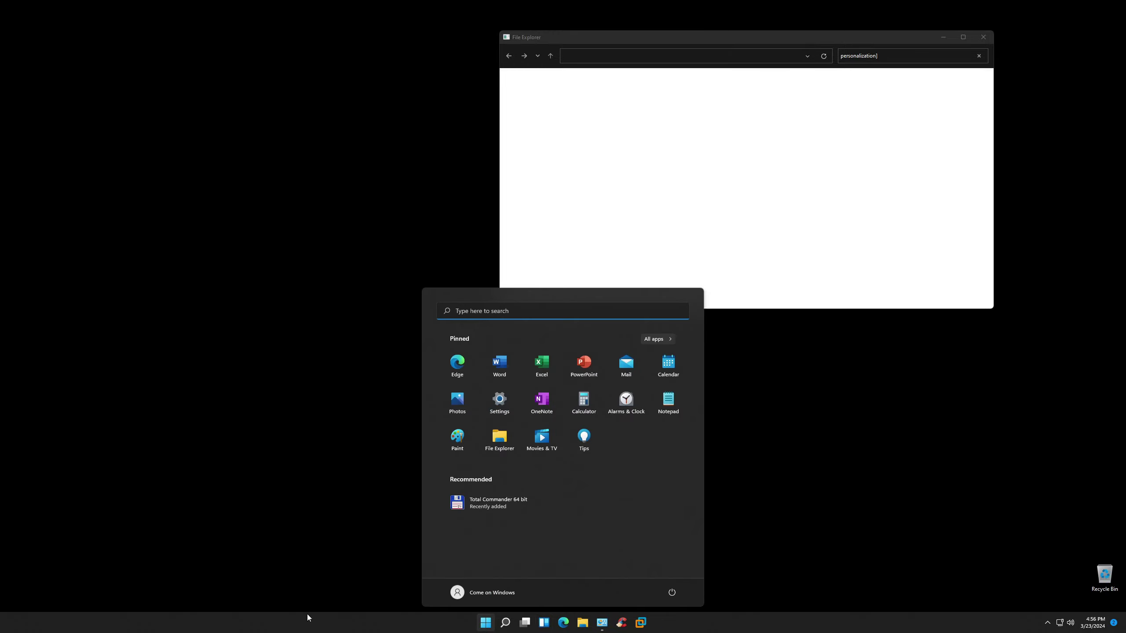
{"action": "left_click", "coordinate": [671, 592]}
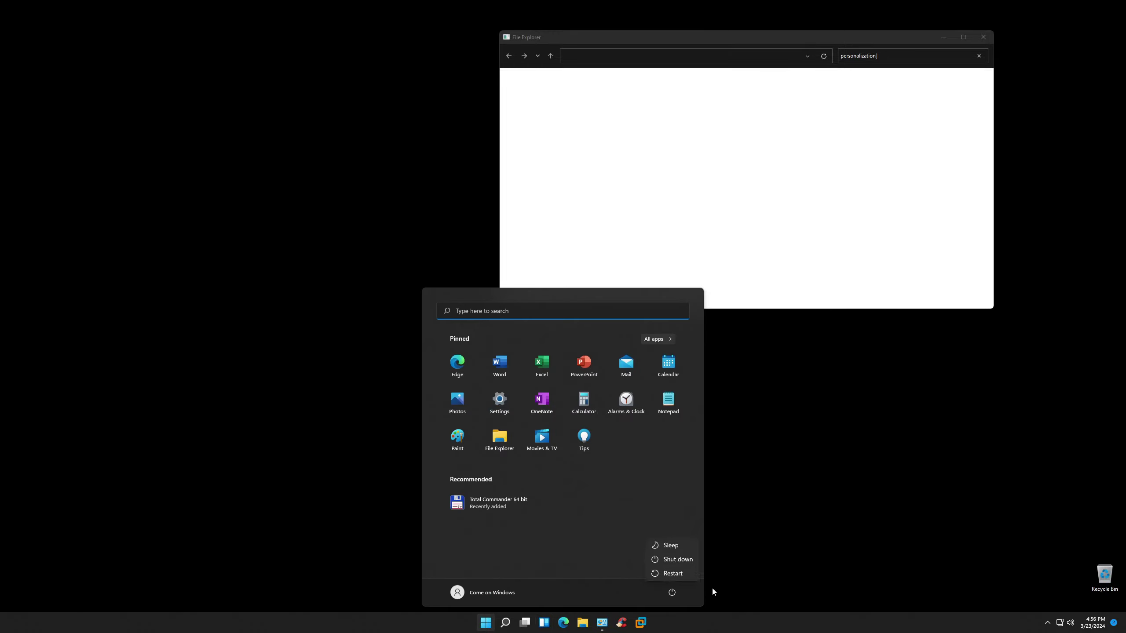
{"action": "left_click", "coordinate": [672, 593]}
{"action": "left_click", "coordinate": [661, 576]}
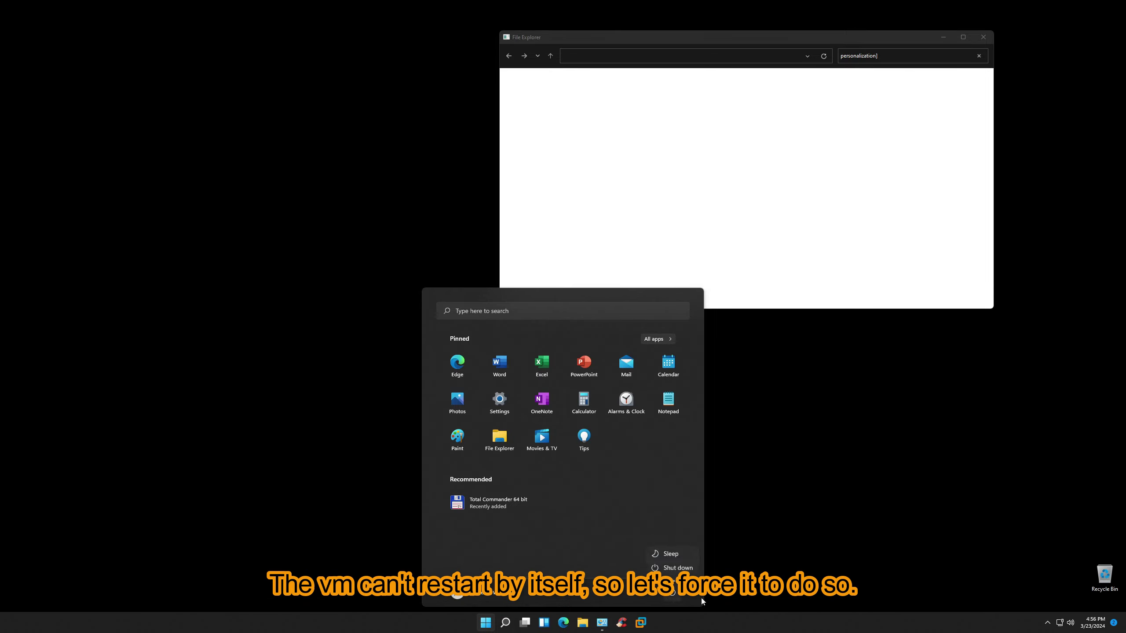
{"action": "left_click", "coordinate": [673, 590]}
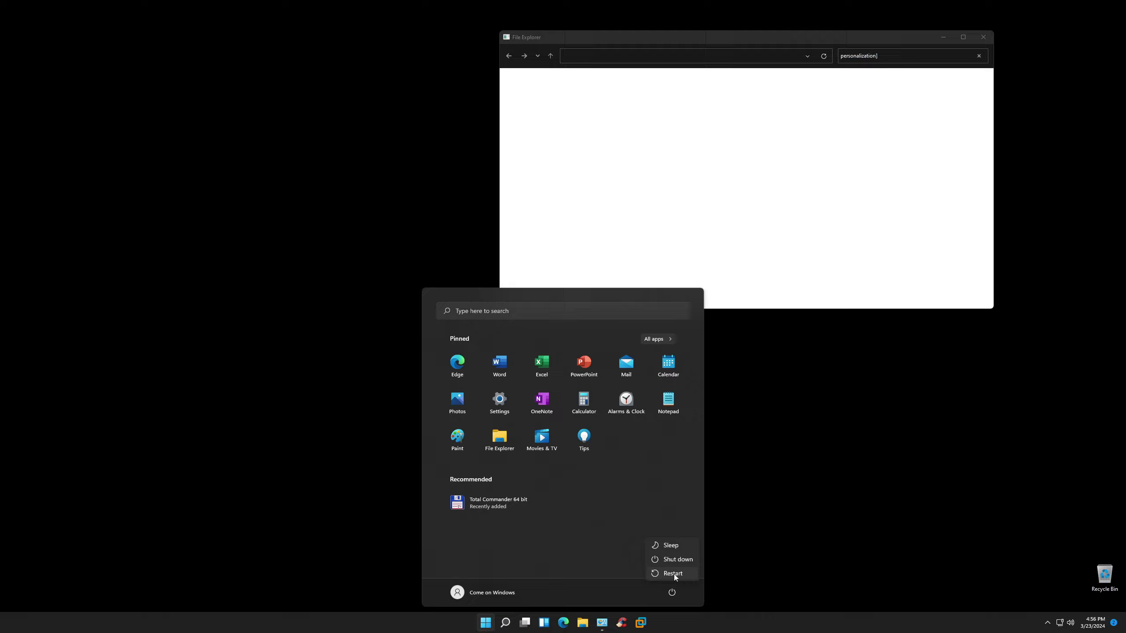
{"action": "left_click", "coordinate": [674, 575]}
Step: Switch to the VMware Workstation controls, force the Windows 11 virtual machine to restart, and accept the restart offered after the CPU fault
{"action": "mouse_move", "coordinate": [276, 2]}
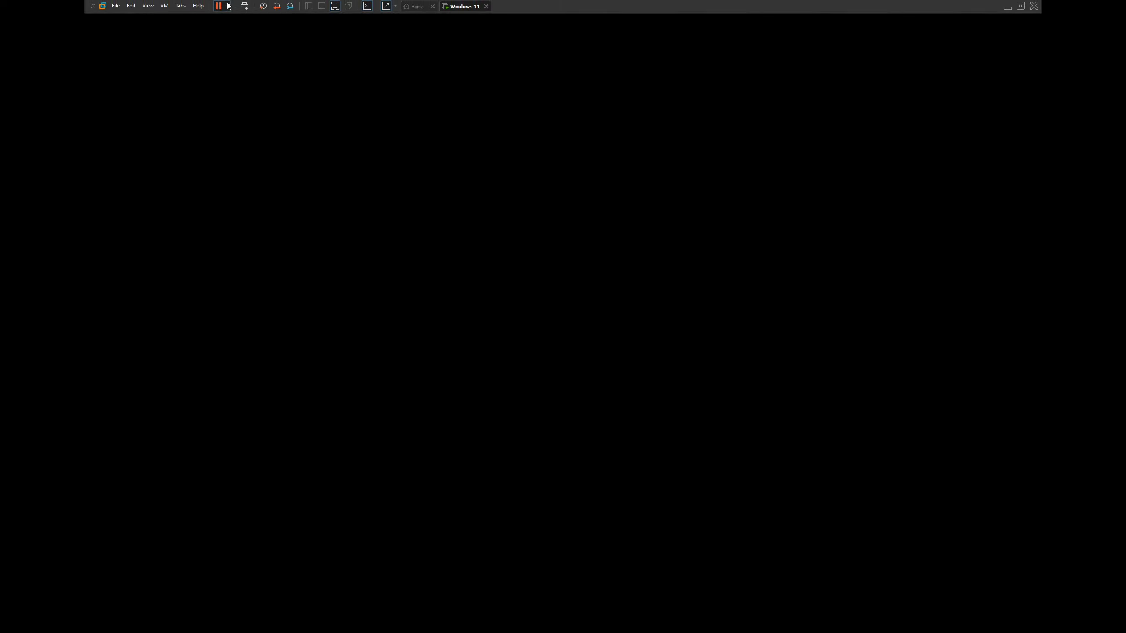
{"action": "left_click", "coordinate": [228, 6]}
{"action": "left_click", "coordinate": [155, 92]}
{"action": "left_click", "coordinate": [149, 8]}
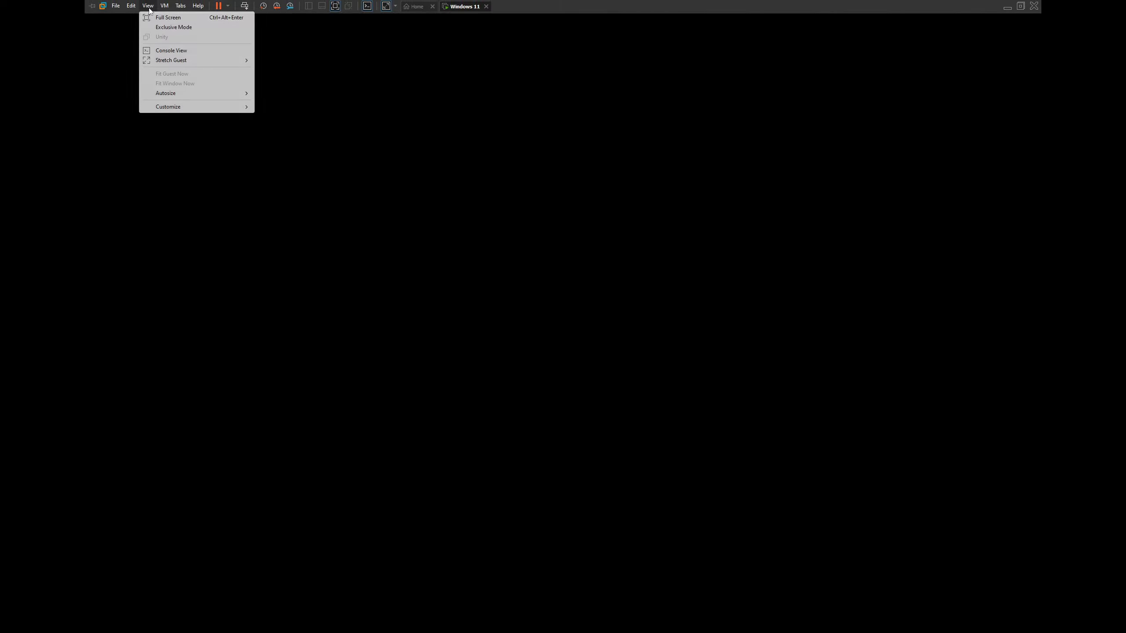
{"action": "left_click", "coordinate": [155, 28]}
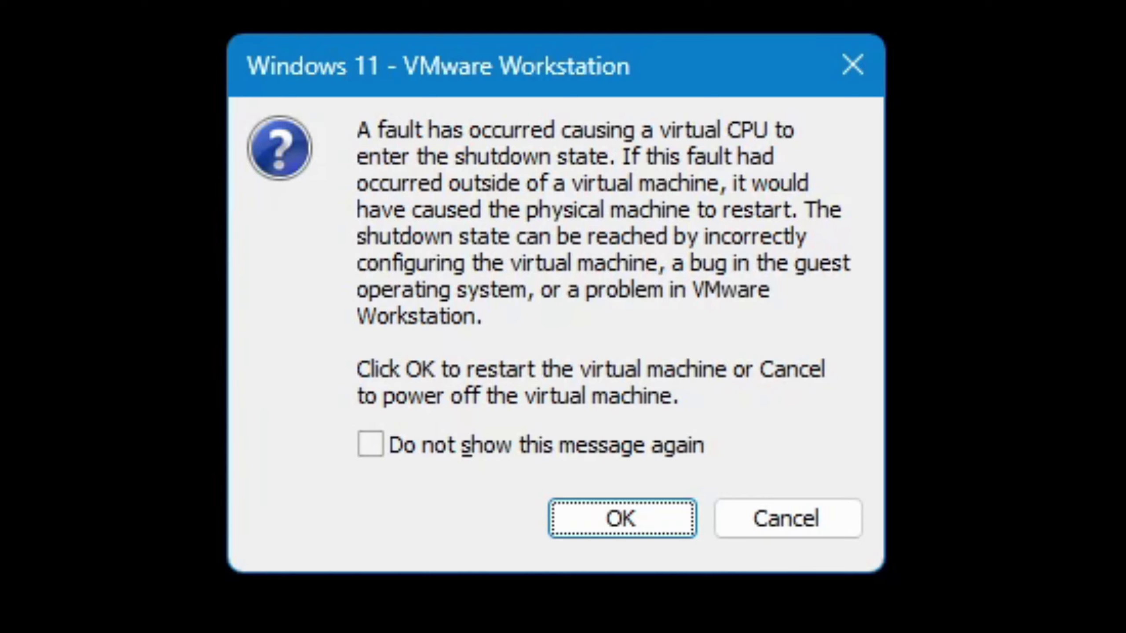
{"action": "left_click", "coordinate": [656, 521]}
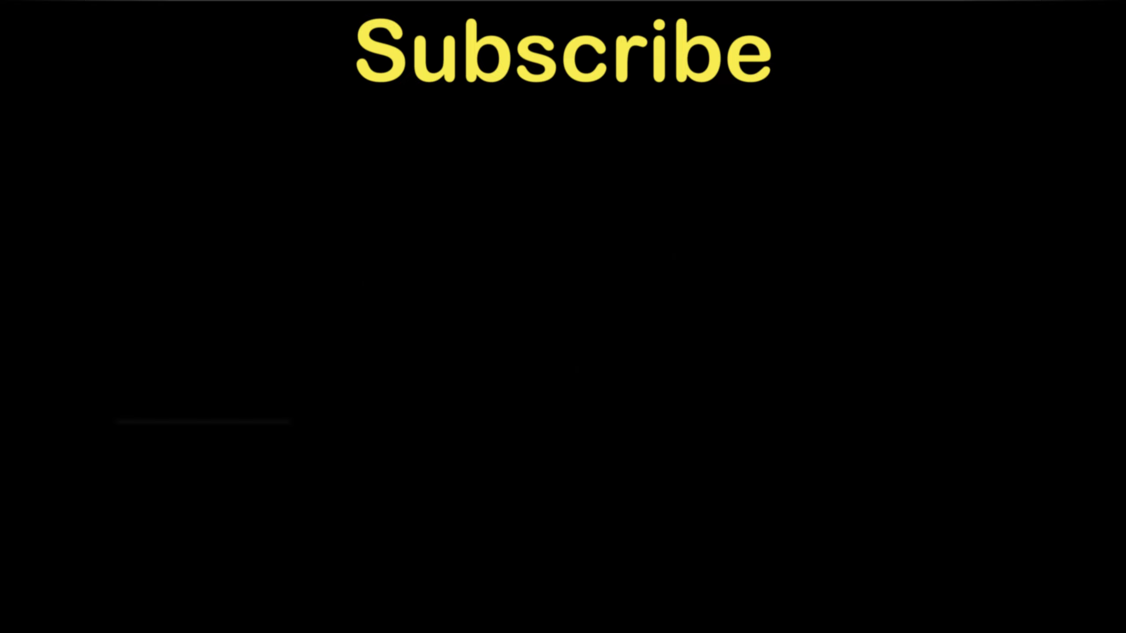